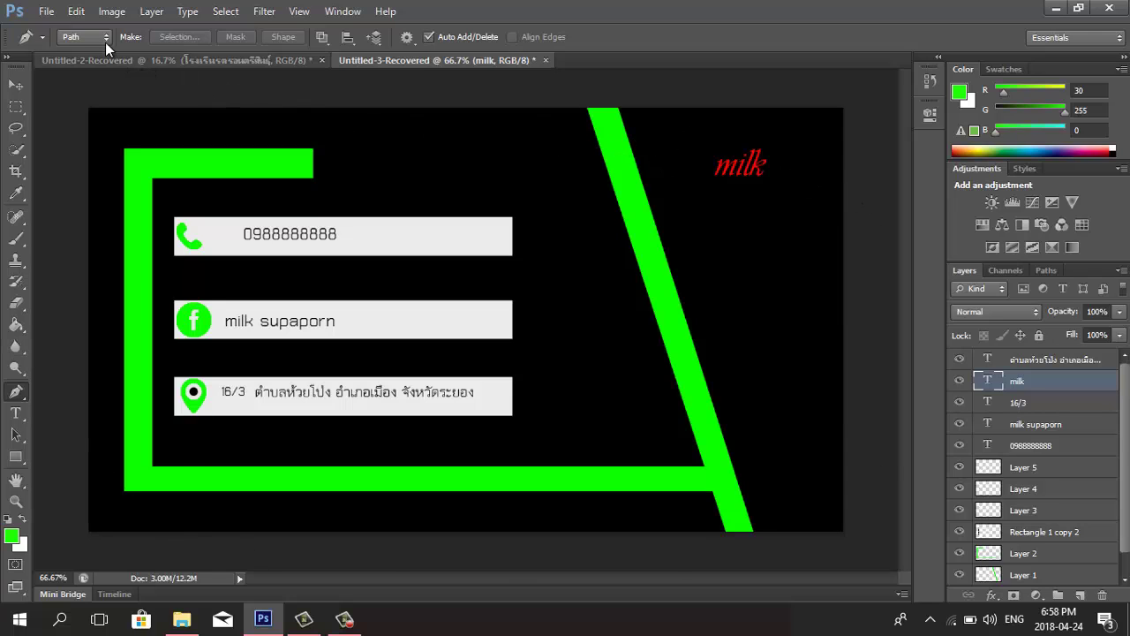
Step: Create a new Untitled-1 document at 18.972 × 10.667 inches, 72 pixels/inch, from the card preset
{"action": "left_click", "coordinate": [44, 10]}
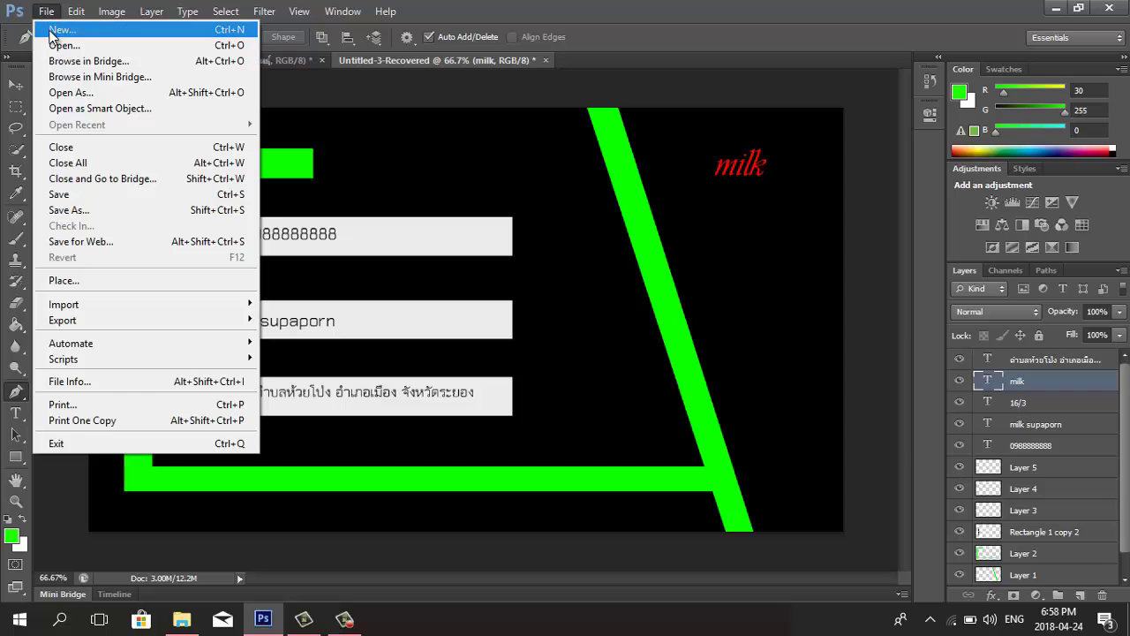
{"action": "left_click", "coordinate": [55, 29]}
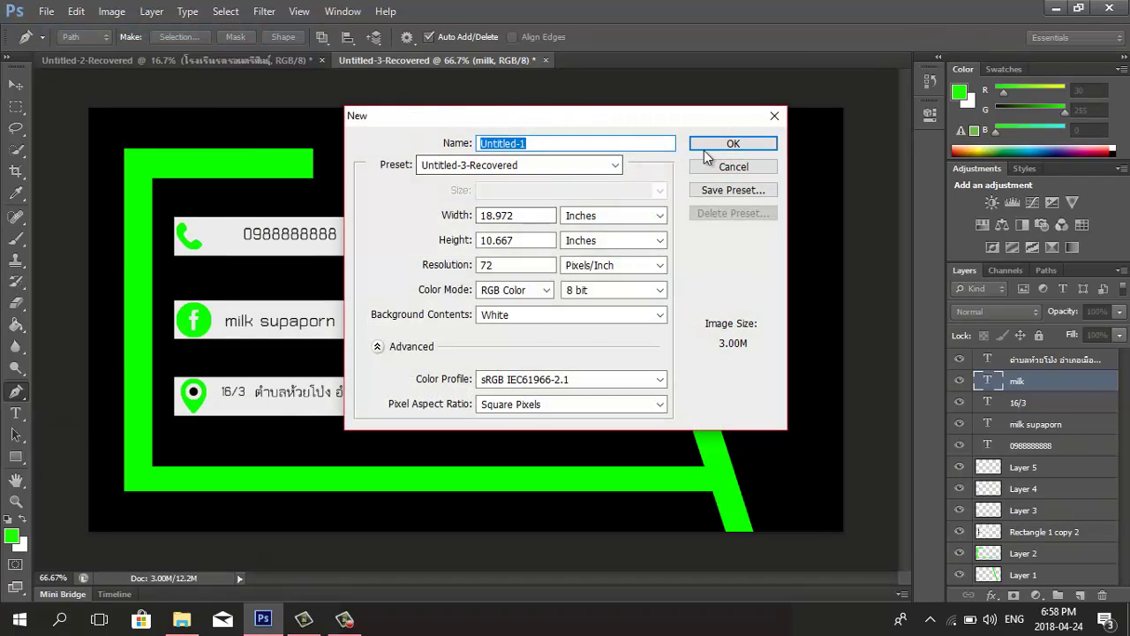
{"action": "left_click", "coordinate": [733, 146]}
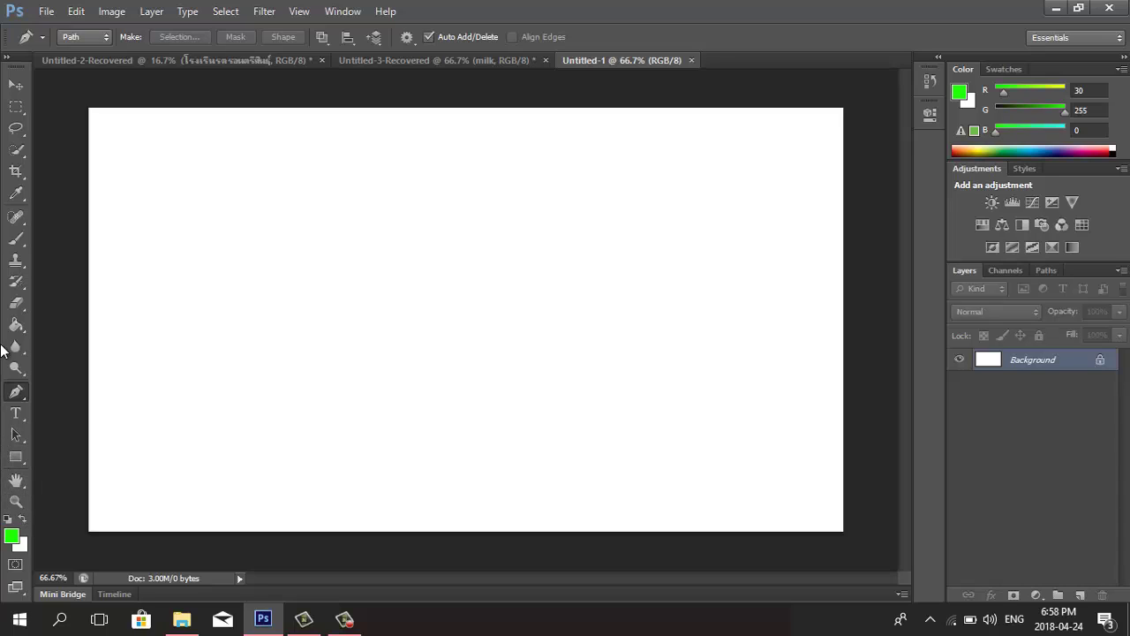
Step: Reset default colours and fill the canvas background solid black with the Paint Bucket
{"action": "left_click", "coordinate": [9, 520]}
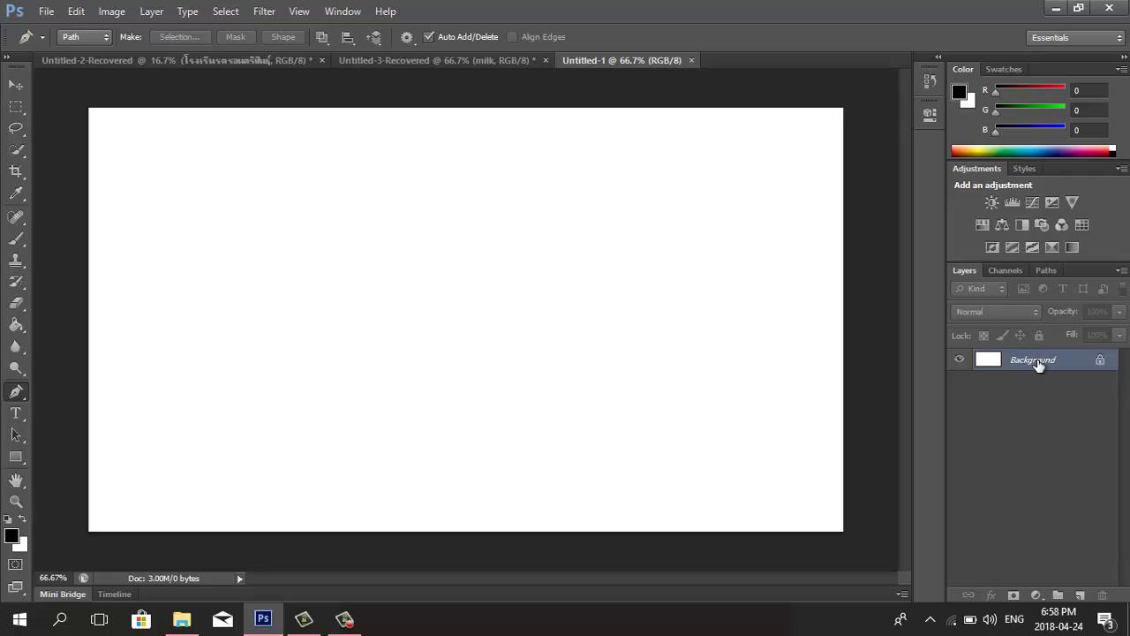
{"action": "left_click", "coordinate": [17, 323]}
{"action": "left_click", "coordinate": [402, 300]}
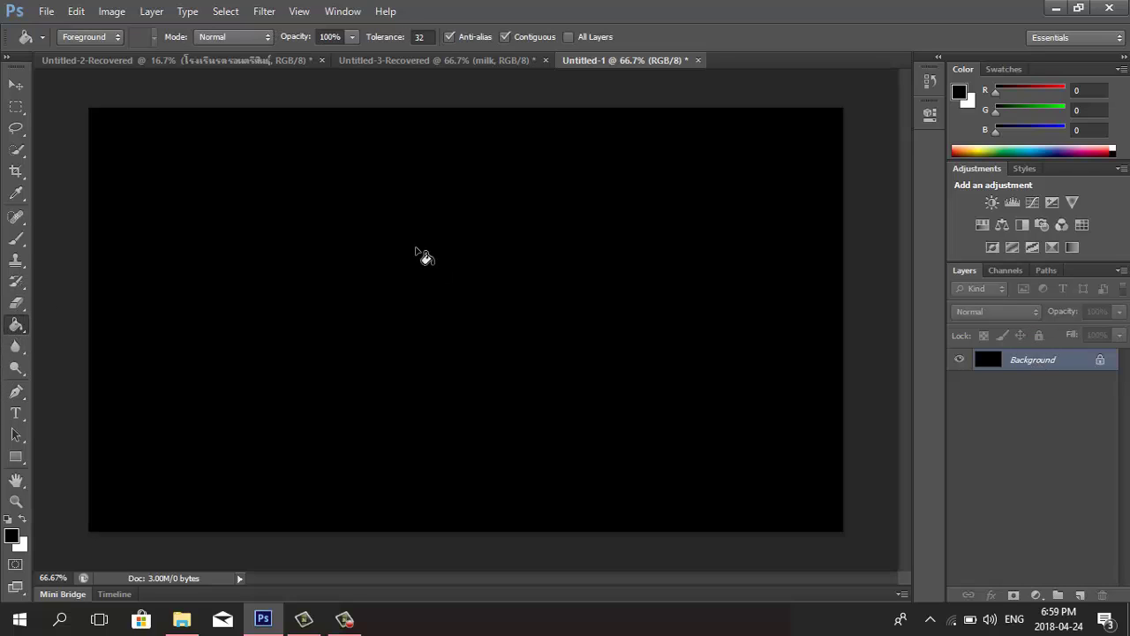
Step: Check the reference card, then add an empty Layer 1 above the black background
{"action": "left_click", "coordinate": [455, 59]}
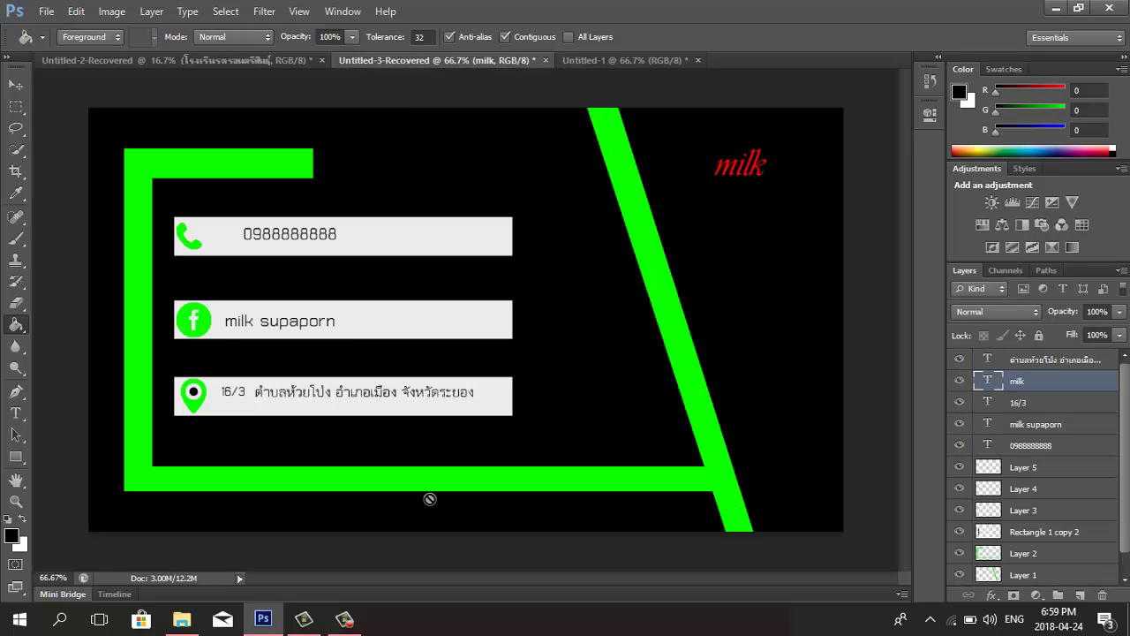
{"action": "left_click", "coordinate": [629, 58]}
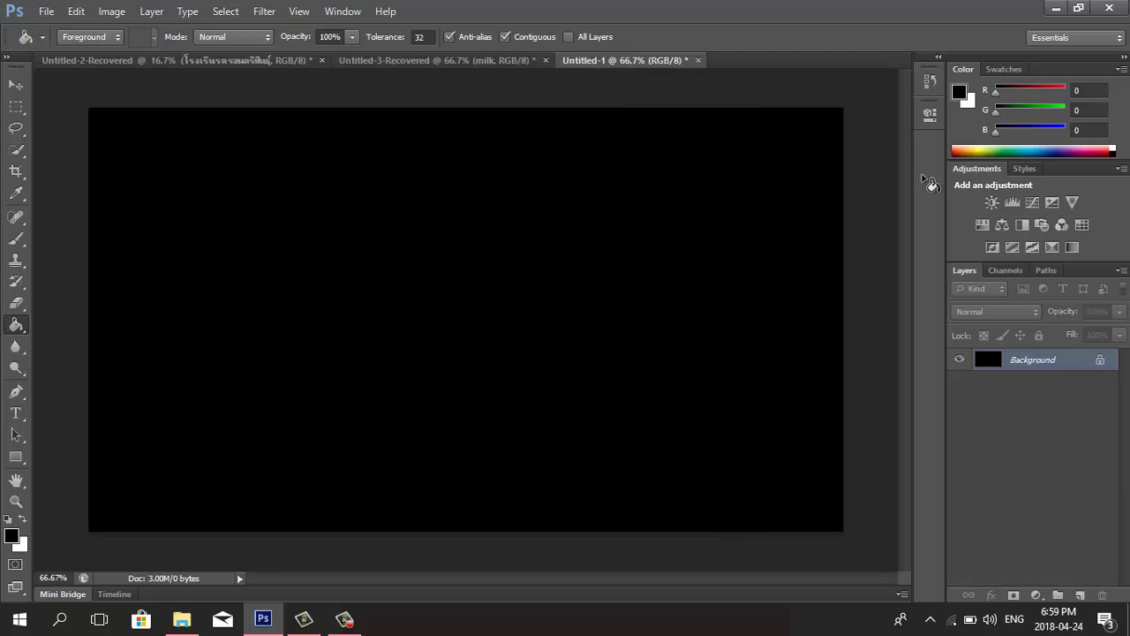
{"action": "left_click_drag", "start_coordinate": [1111, 593], "coordinate": [1084, 598]}
{"action": "left_click", "coordinate": [1084, 599]}
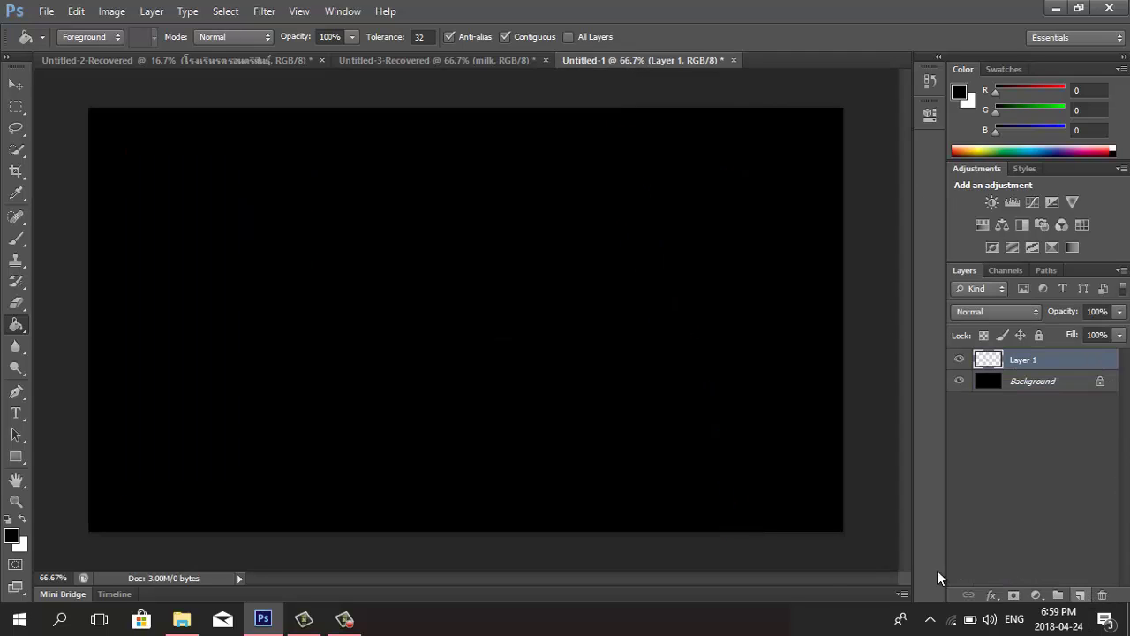
{"action": "left_click", "coordinate": [24, 395]}
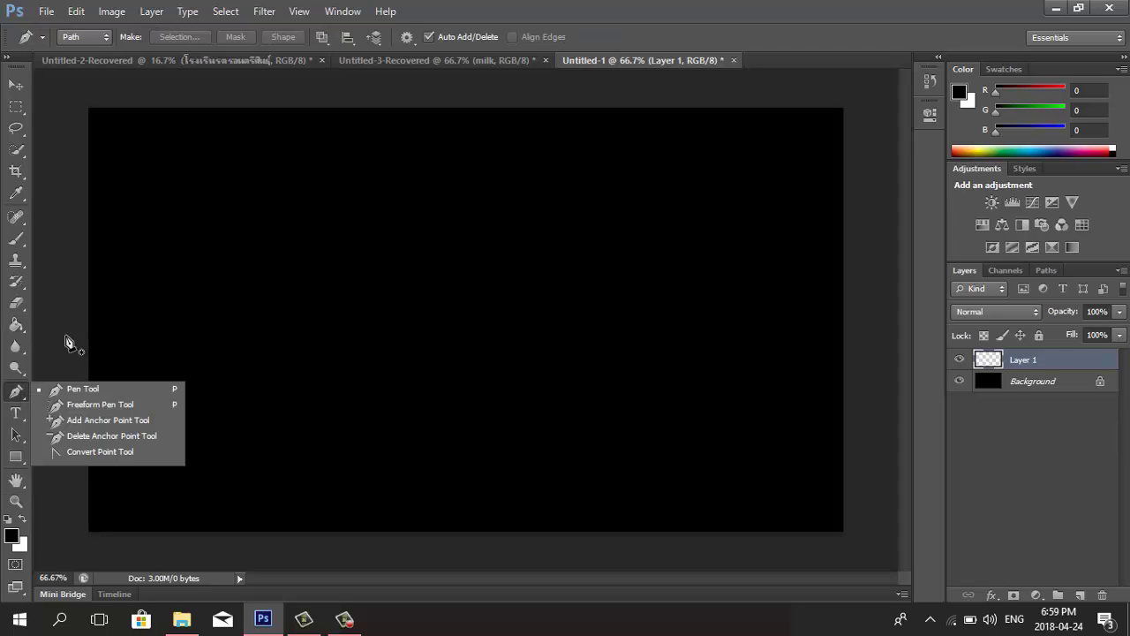
Step: Outline a slanted four-point Pen path for the stripe on the right side of the canvas
{"action": "left_click", "coordinate": [611, 89]}
{"action": "left_click", "coordinate": [708, 548]}
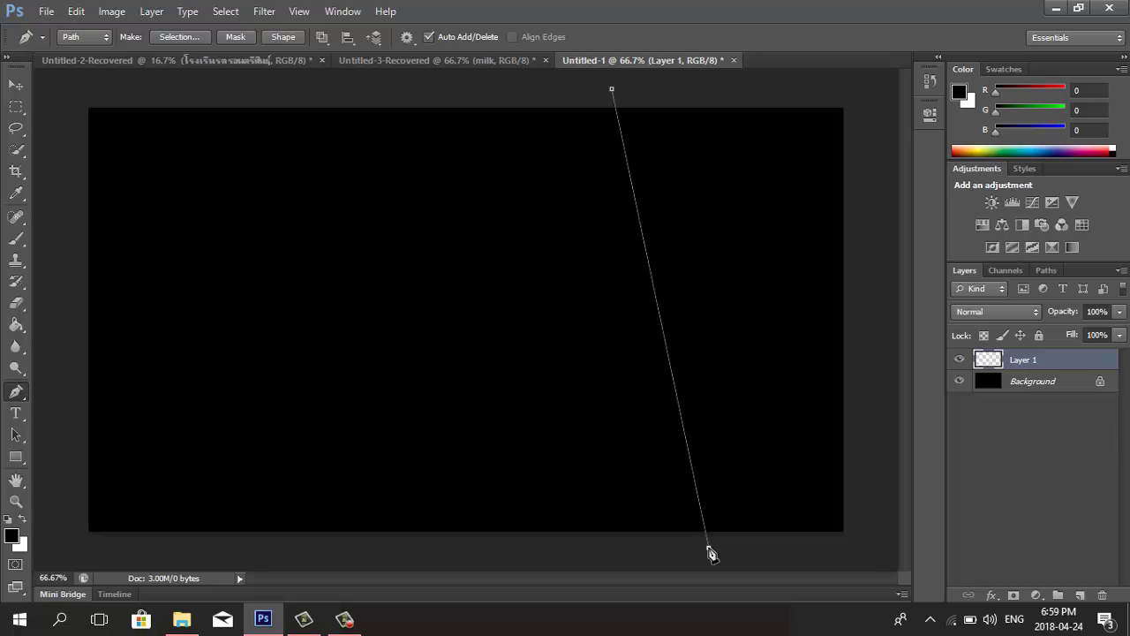
{"action": "left_click", "coordinate": [642, 86]}
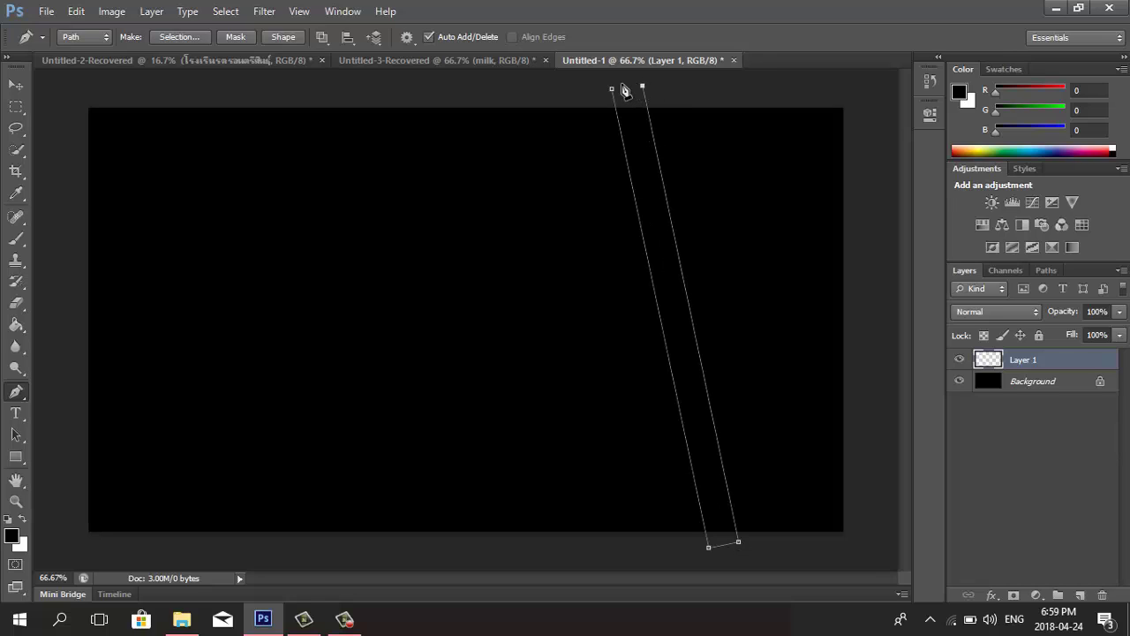
{"action": "left_click", "coordinate": [611, 90]}
Step: Fill the stripe path with bright green #00ff3c, then delete the work path
{"action": "left_click", "coordinate": [1049, 272]}
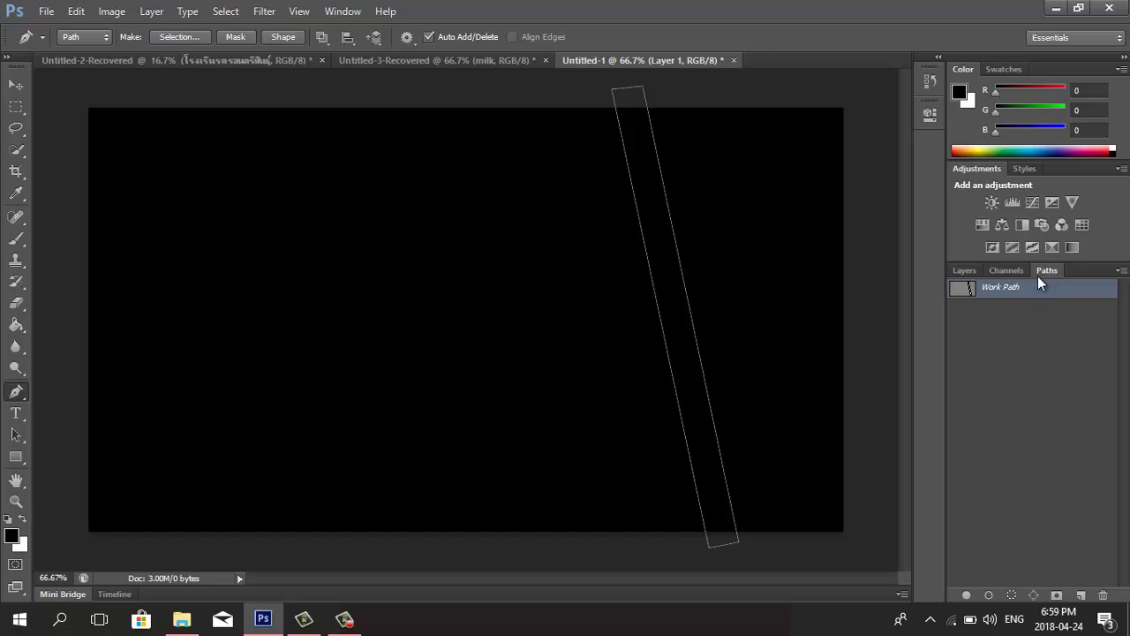
{"action": "right_click", "coordinate": [1030, 291]}
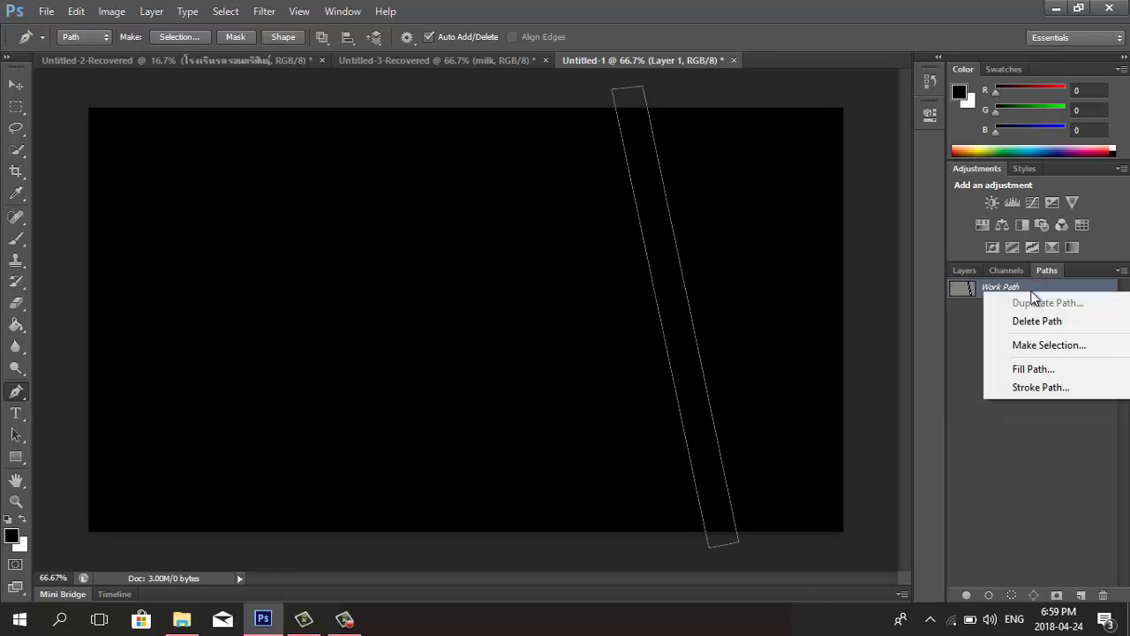
{"action": "left_click", "coordinate": [1055, 371]}
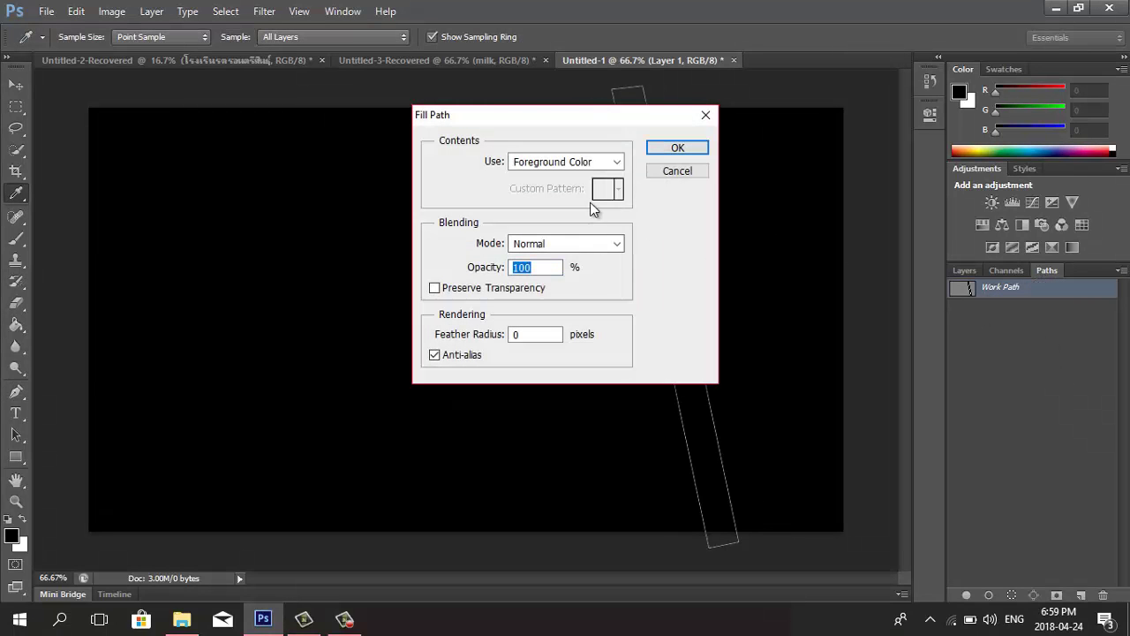
{"action": "left_click", "coordinate": [617, 162]}
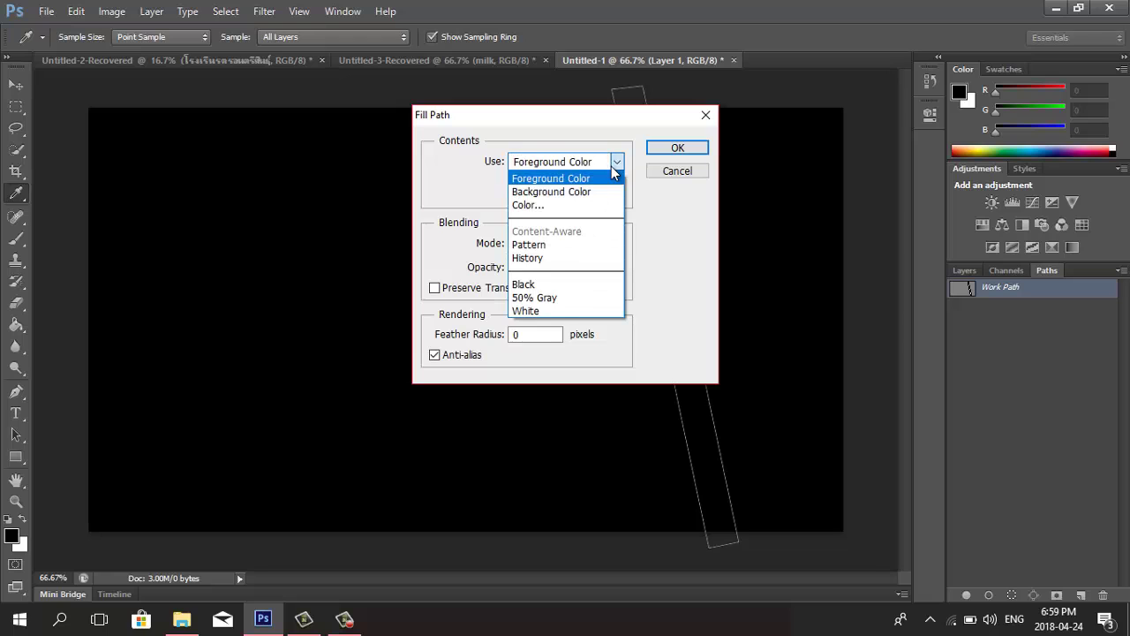
{"action": "left_click", "coordinate": [588, 205]}
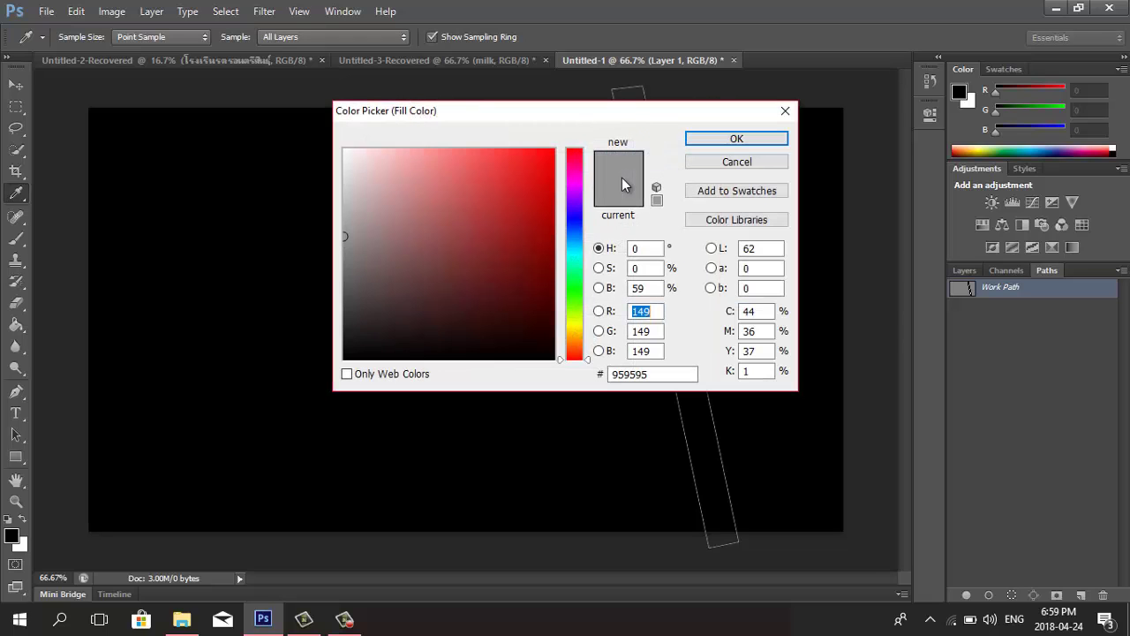
{"action": "left_click", "coordinate": [549, 182]}
{"action": "left_click_drag", "start_coordinate": [576, 273], "coordinate": [583, 282]}
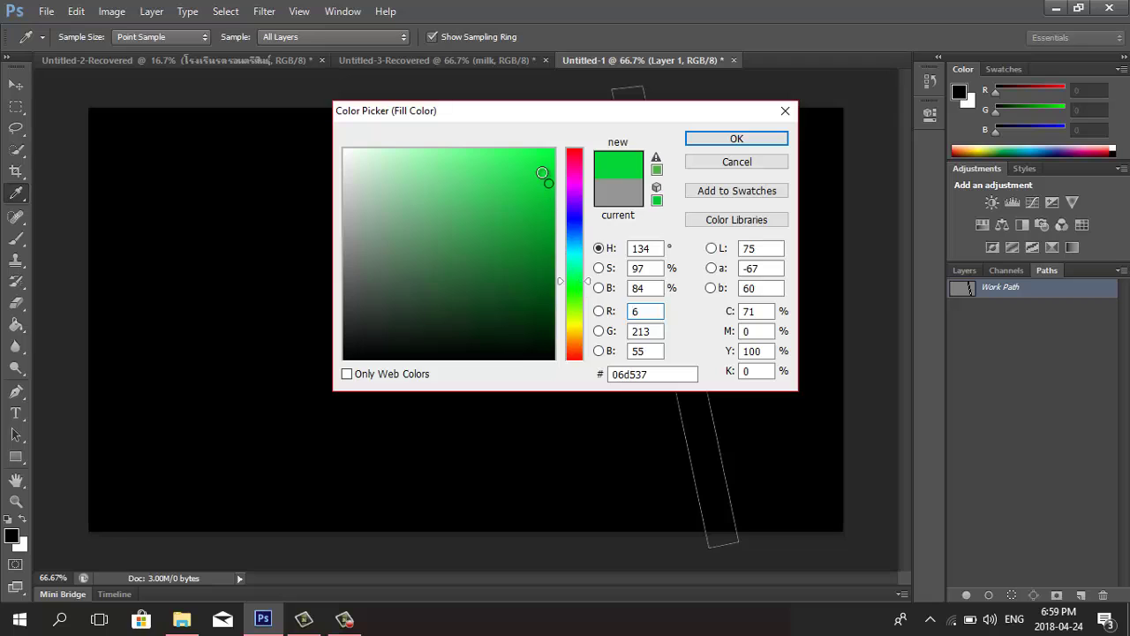
{"action": "left_click_drag", "start_coordinate": [542, 172], "coordinate": [557, 147]}
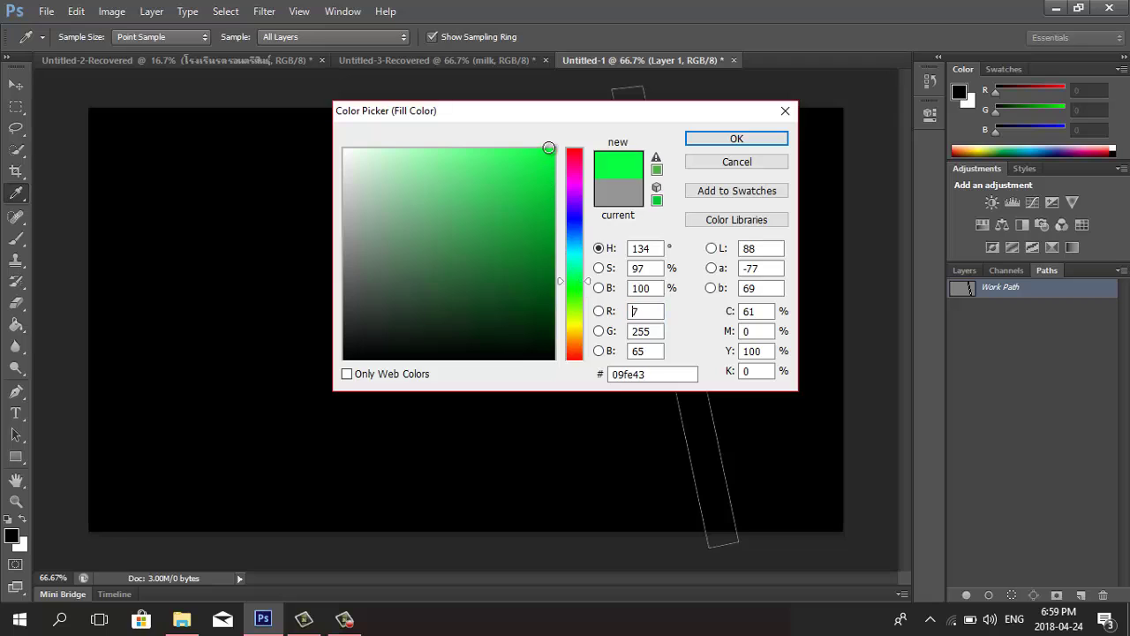
{"action": "left_click", "coordinate": [695, 139]}
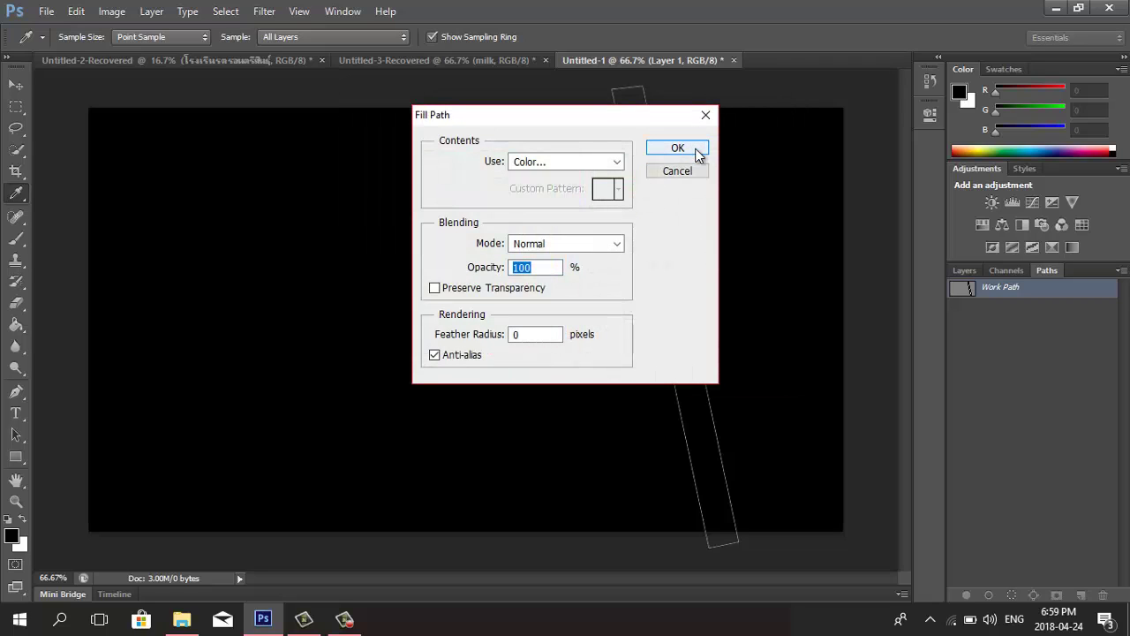
{"action": "left_click", "coordinate": [698, 154]}
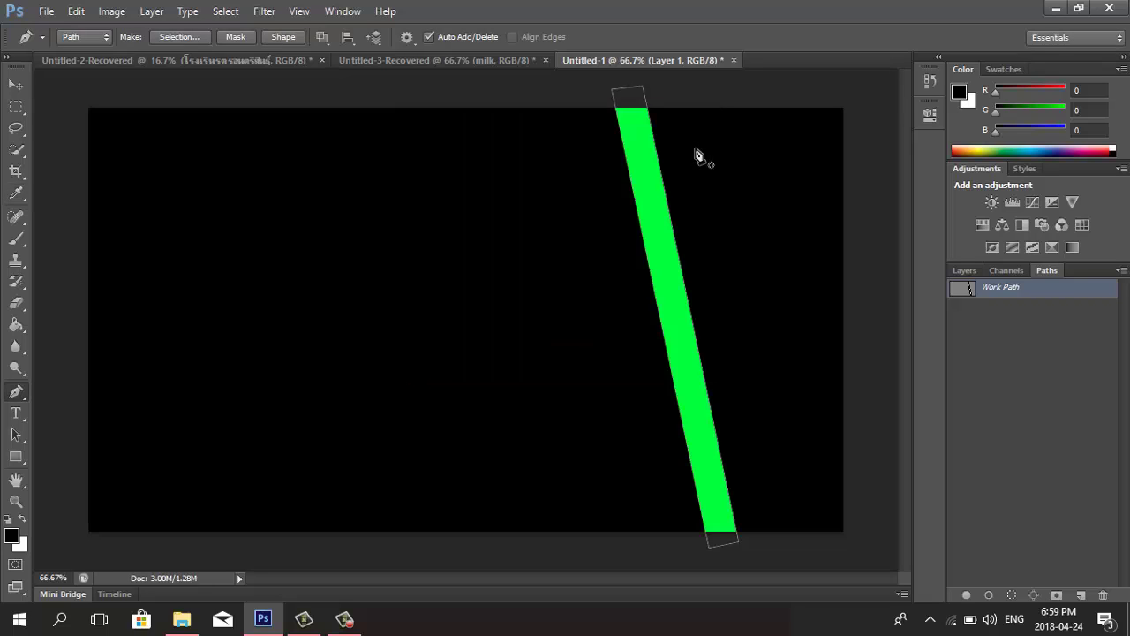
{"action": "key", "text": "Delete"}
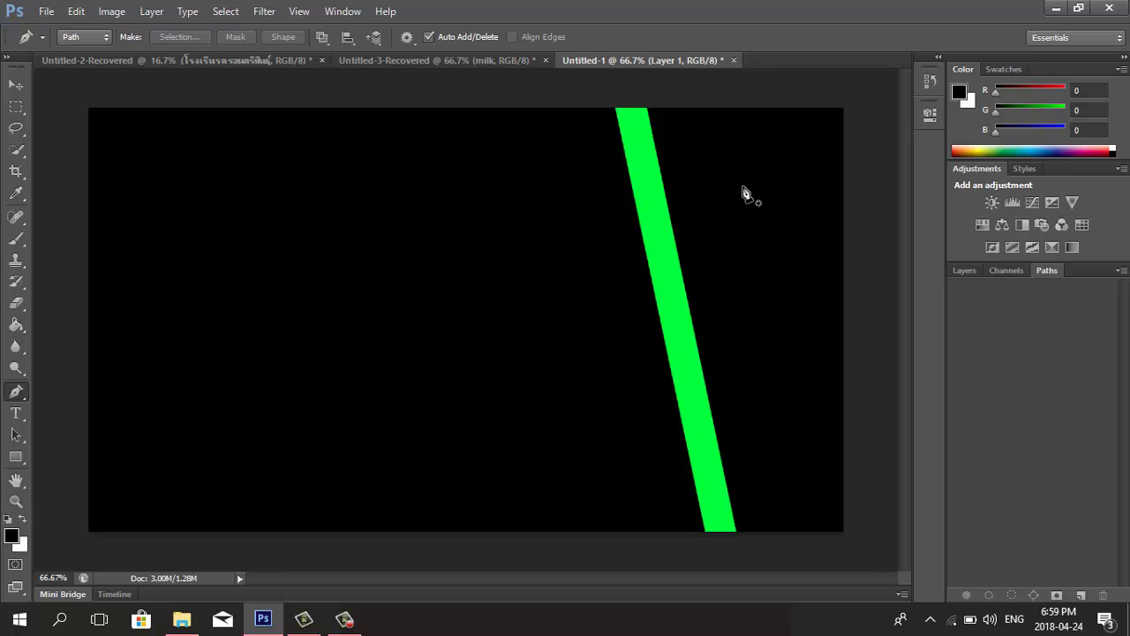
{"action": "left_click", "coordinate": [955, 270]}
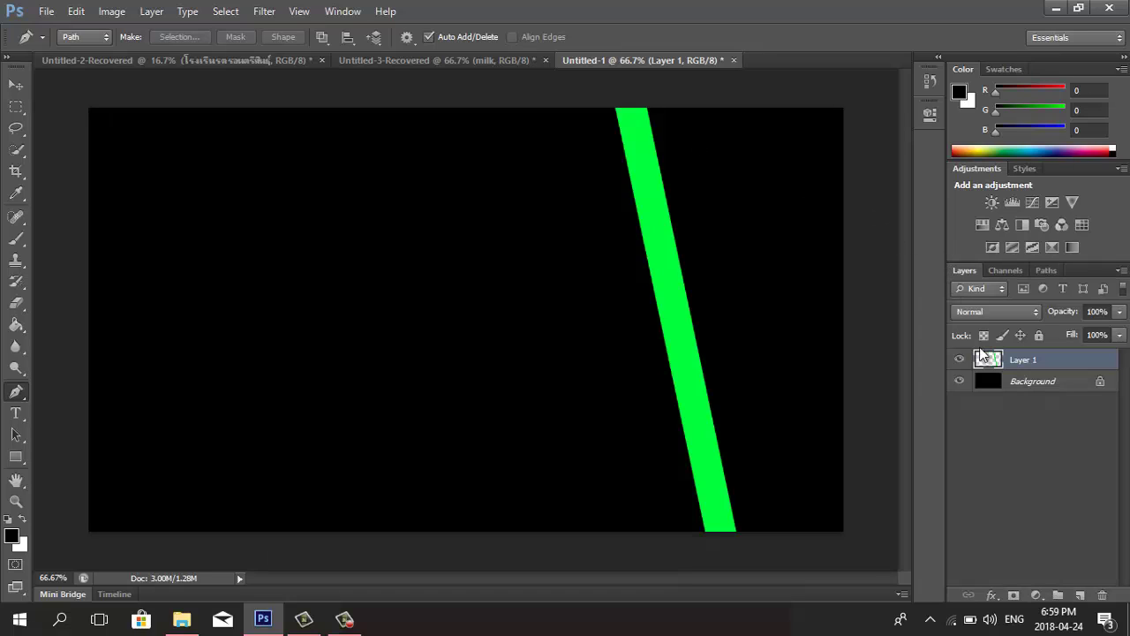
Step: Add an empty Layer 2 and place the frame path's first point near the top of the canvas
{"action": "left_click", "coordinate": [1080, 595]}
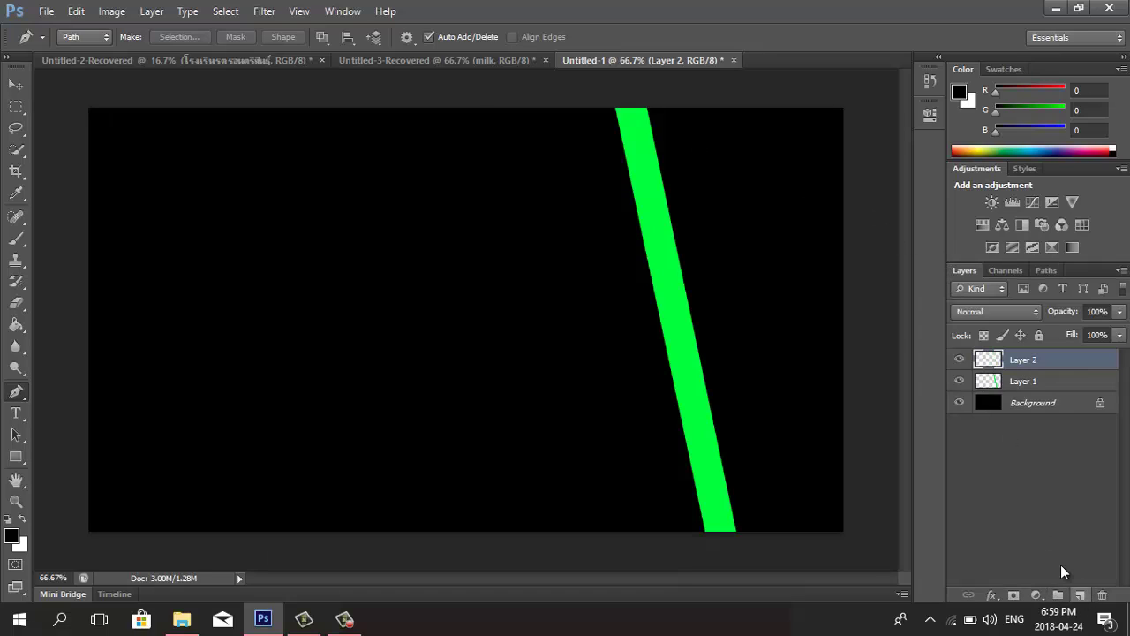
{"action": "left_click", "coordinate": [461, 58]}
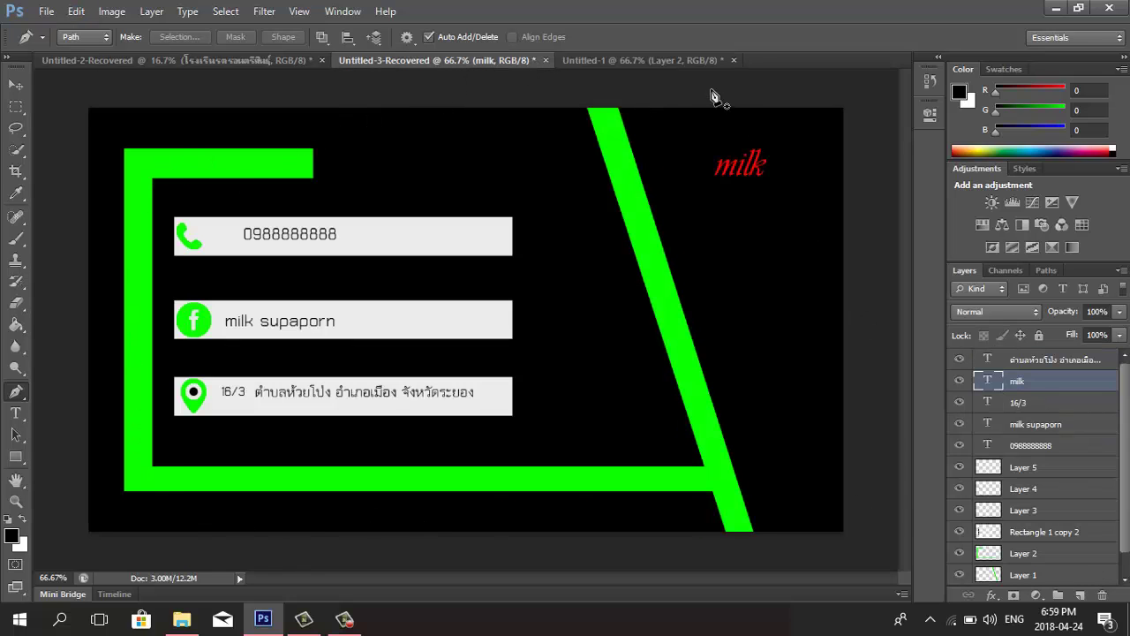
{"action": "left_click", "coordinate": [664, 60]}
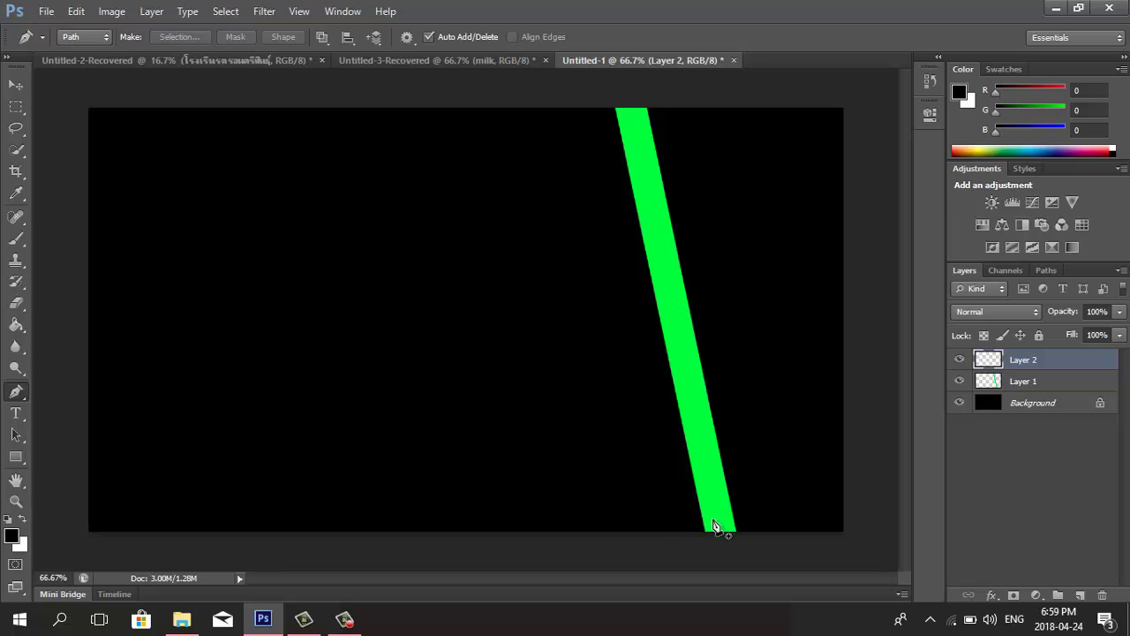
{"action": "left_click", "coordinate": [477, 152]}
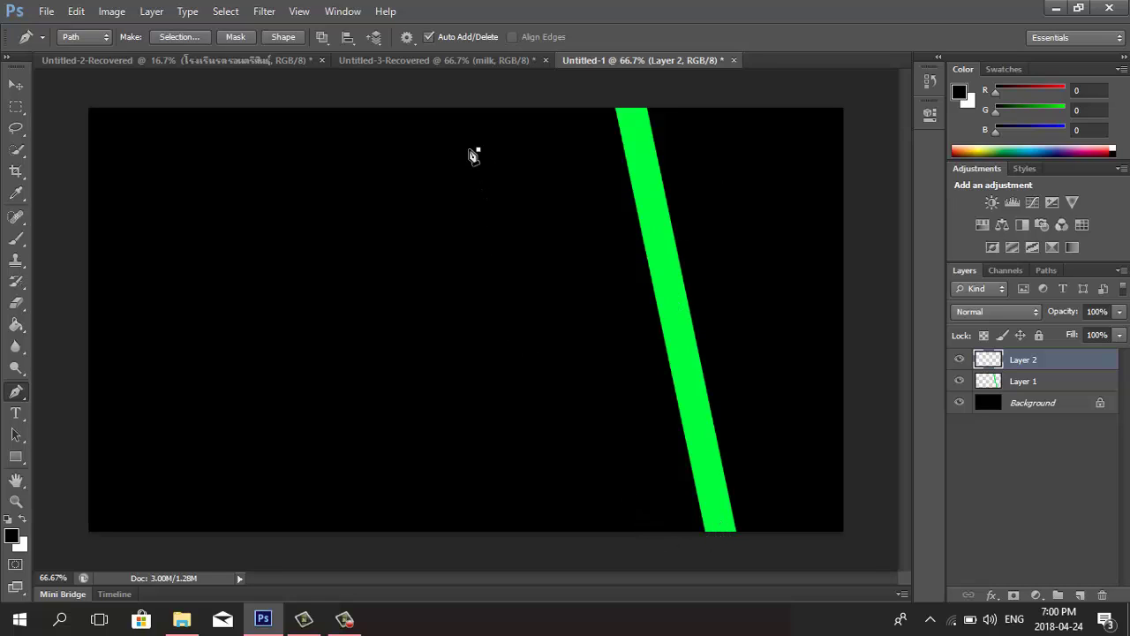
Step: Outline a closed bracket-shaped frame along the top, left and bottom edges up to the stripe
{"action": "left_click", "coordinate": [146, 150]}
{"action": "left_click", "coordinate": [147, 454]}
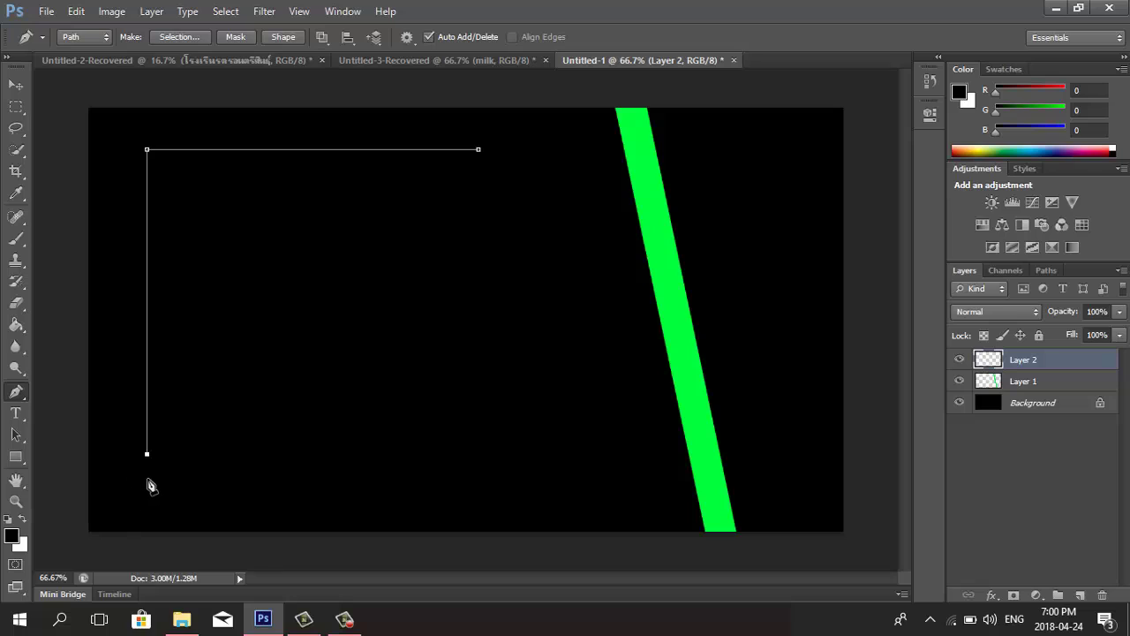
{"action": "left_click", "coordinate": [146, 483]}
{"action": "left_click", "coordinate": [711, 483]}
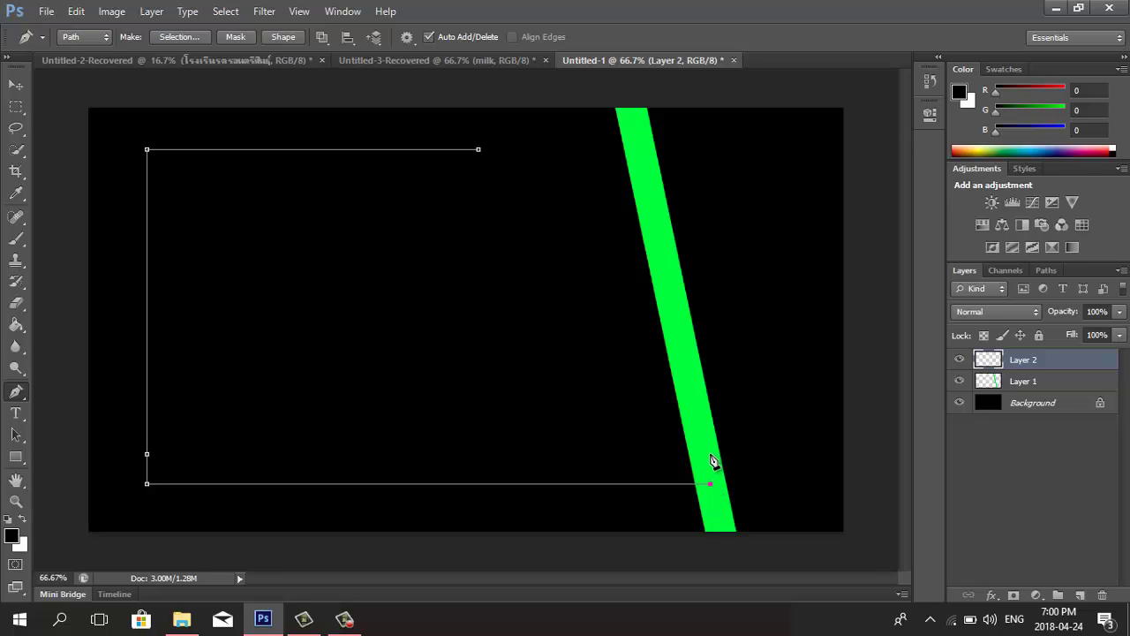
{"action": "left_click", "coordinate": [711, 455]}
{"action": "left_click", "coordinate": [179, 454]}
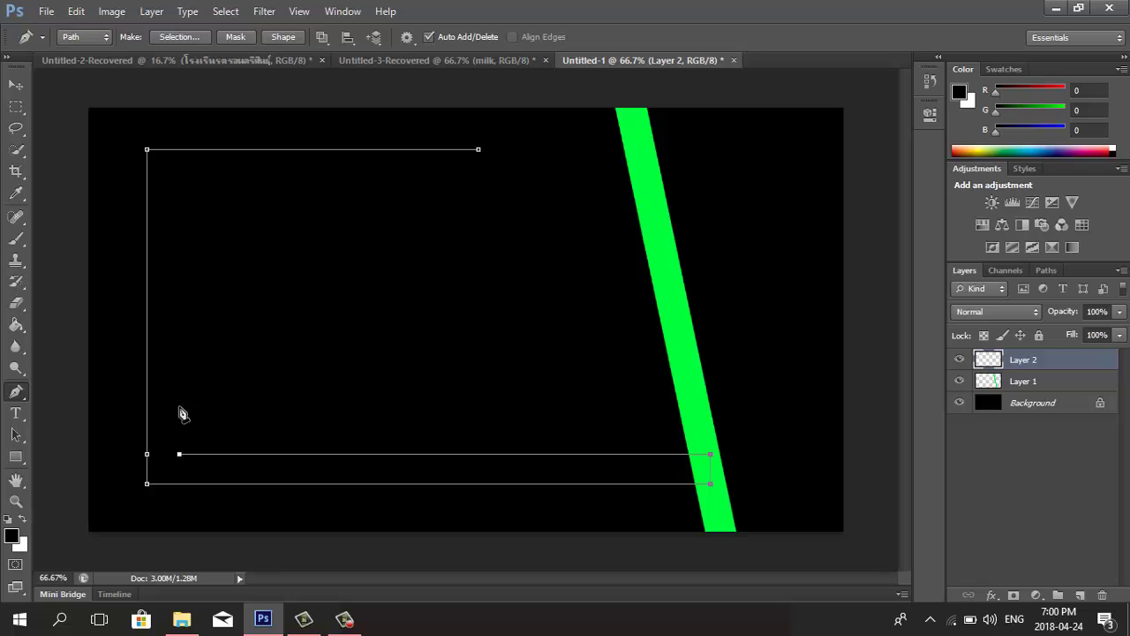
{"action": "left_click", "coordinate": [179, 187]}
{"action": "left_click", "coordinate": [481, 187]}
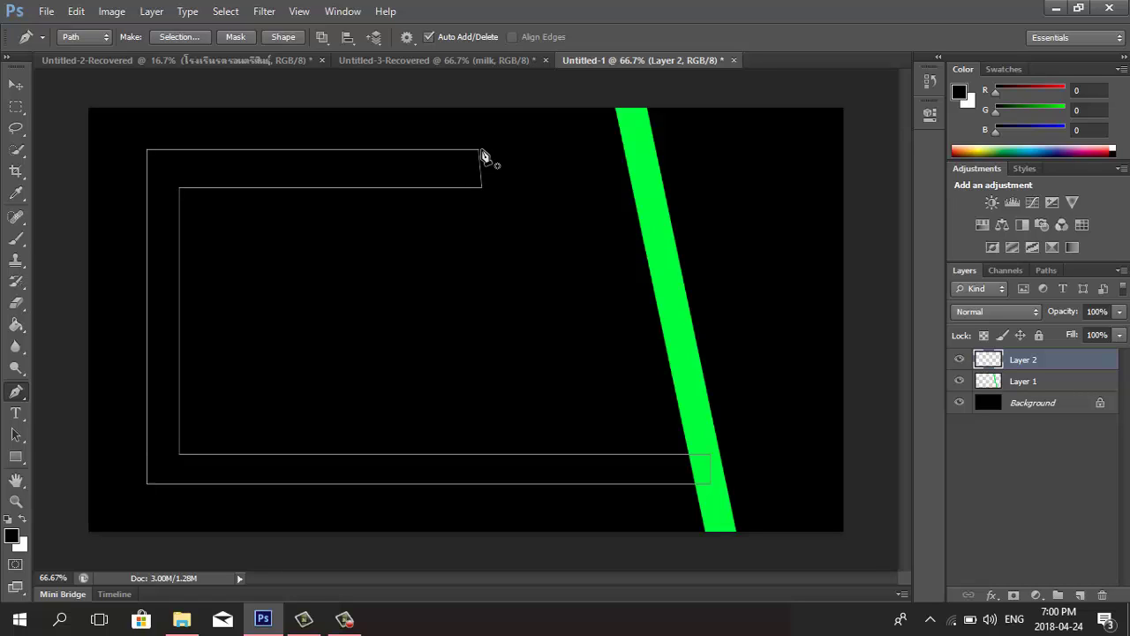
{"action": "left_click", "coordinate": [480, 151]}
{"action": "left_click", "coordinate": [481, 186]}
{"action": "left_click", "coordinate": [481, 150]}
Step: Fill the frame path with green on Layer 2 and delete the work path
{"action": "left_click", "coordinate": [1046, 270]}
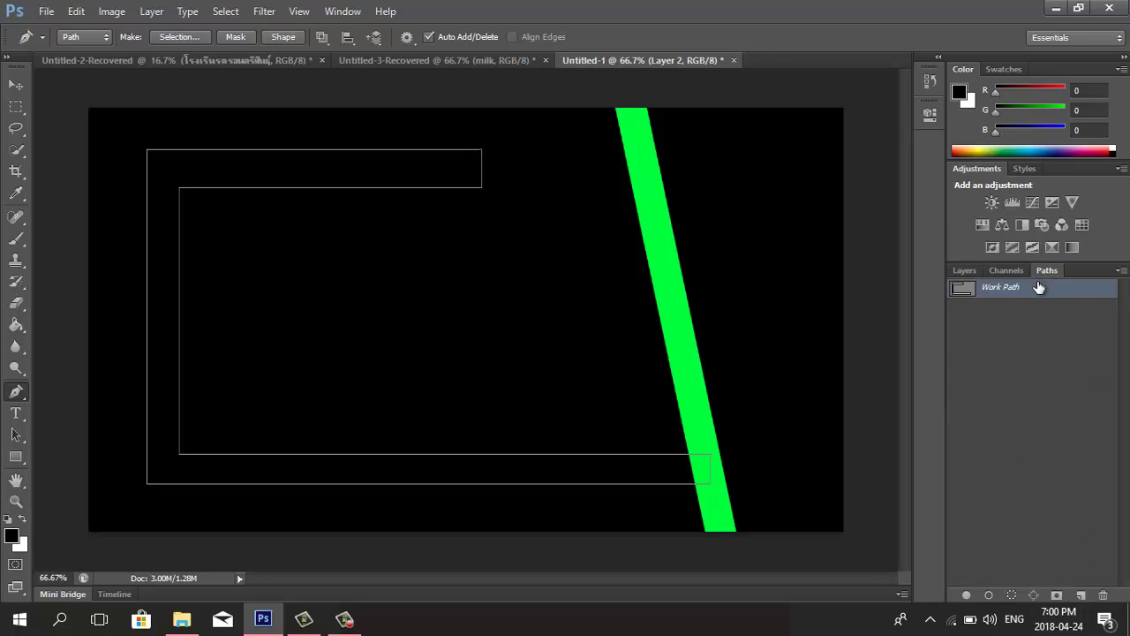
{"action": "right_click", "coordinate": [1037, 287]}
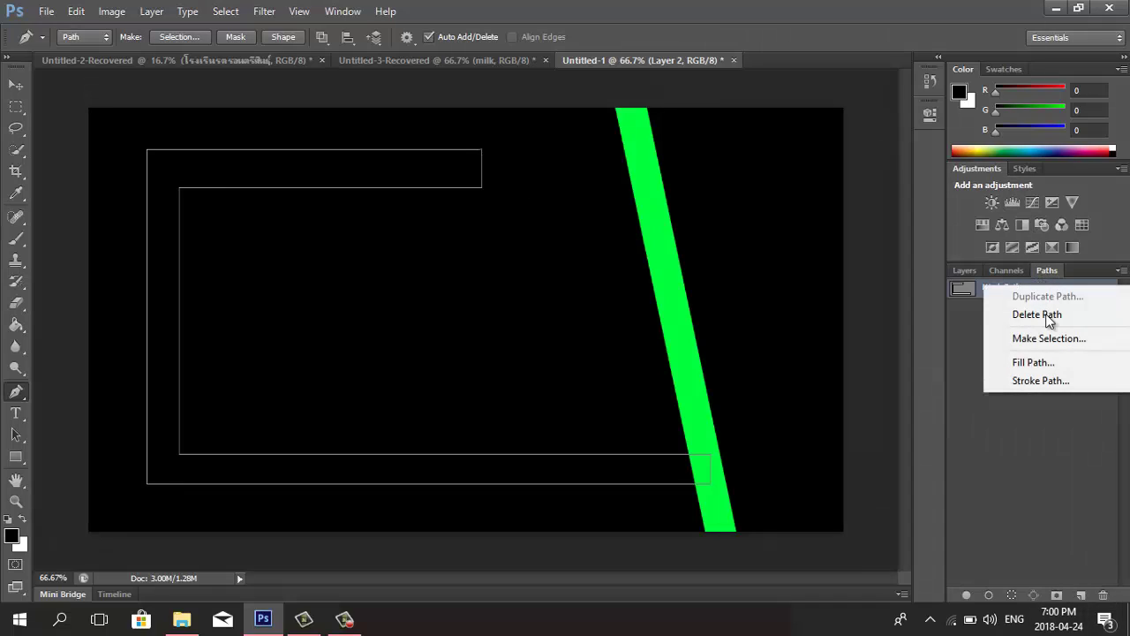
{"action": "left_click", "coordinate": [1057, 358]}
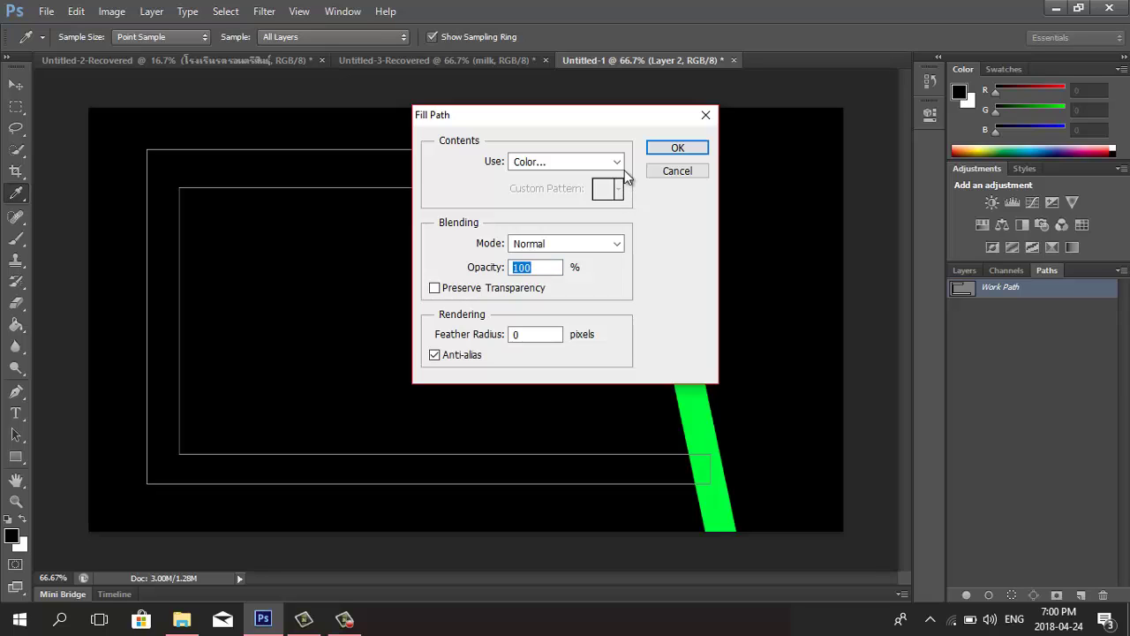
{"action": "left_click", "coordinate": [678, 149]}
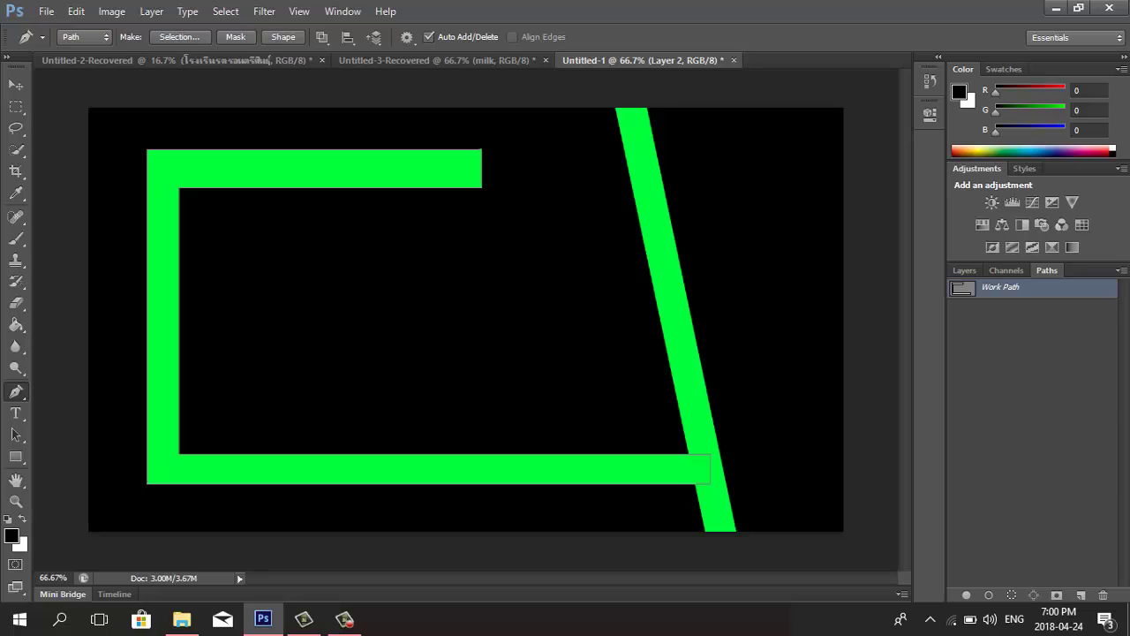
{"action": "key", "text": "Delete"}
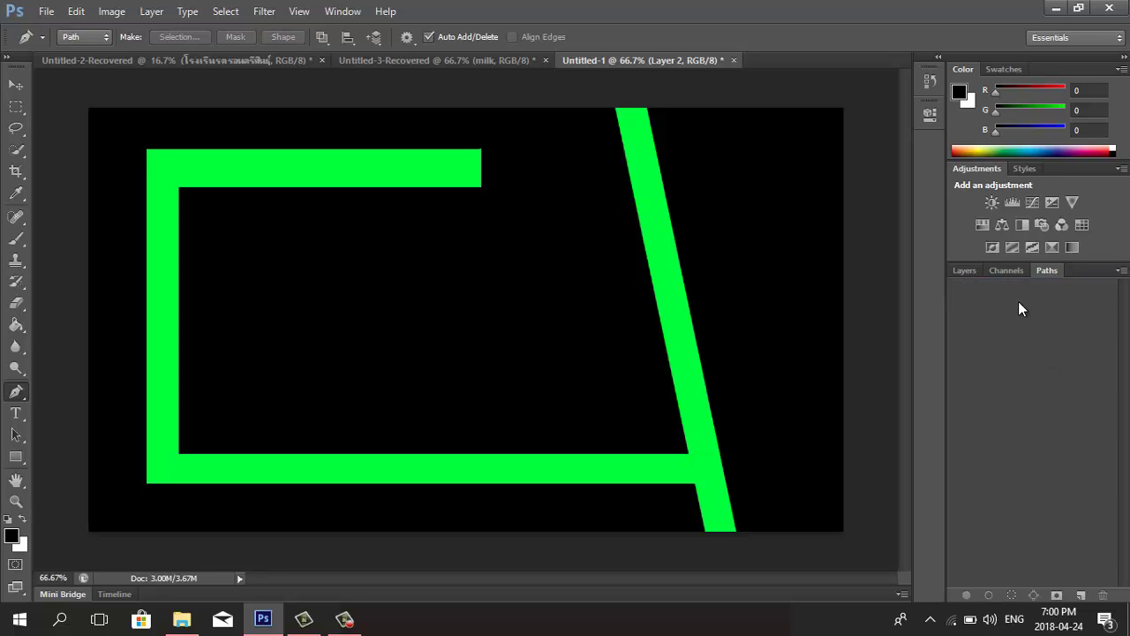
{"action": "left_click", "coordinate": [964, 270]}
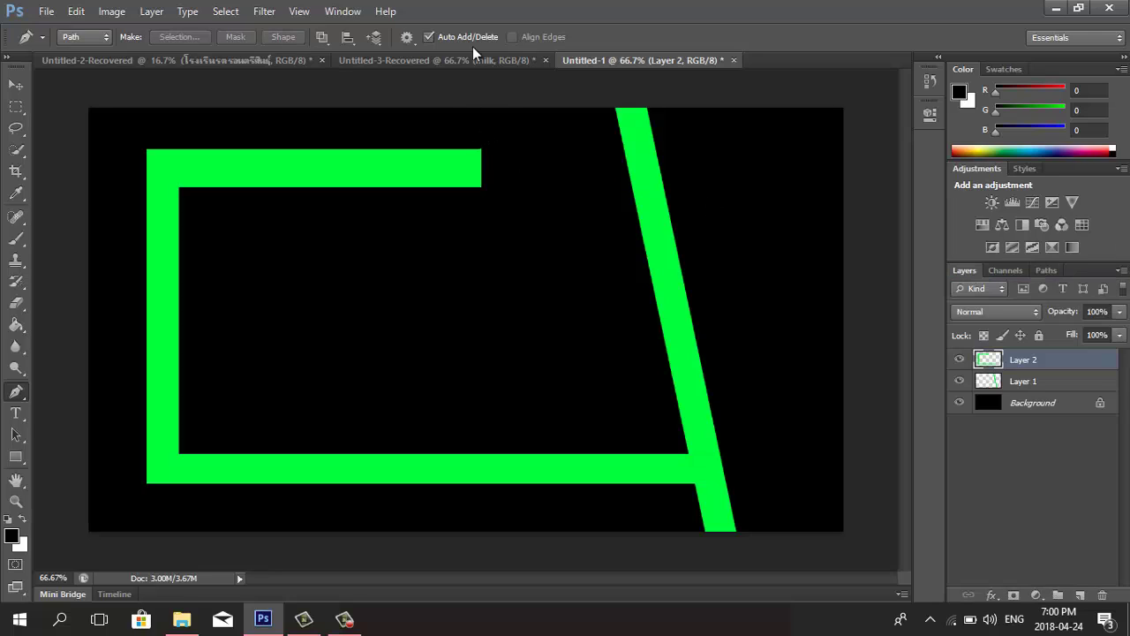
{"action": "left_click", "coordinate": [16, 106]}
Step: Delete a marquee-selected right end of the frame's top green arm to shorten it
{"action": "left_click", "coordinate": [38, 107]}
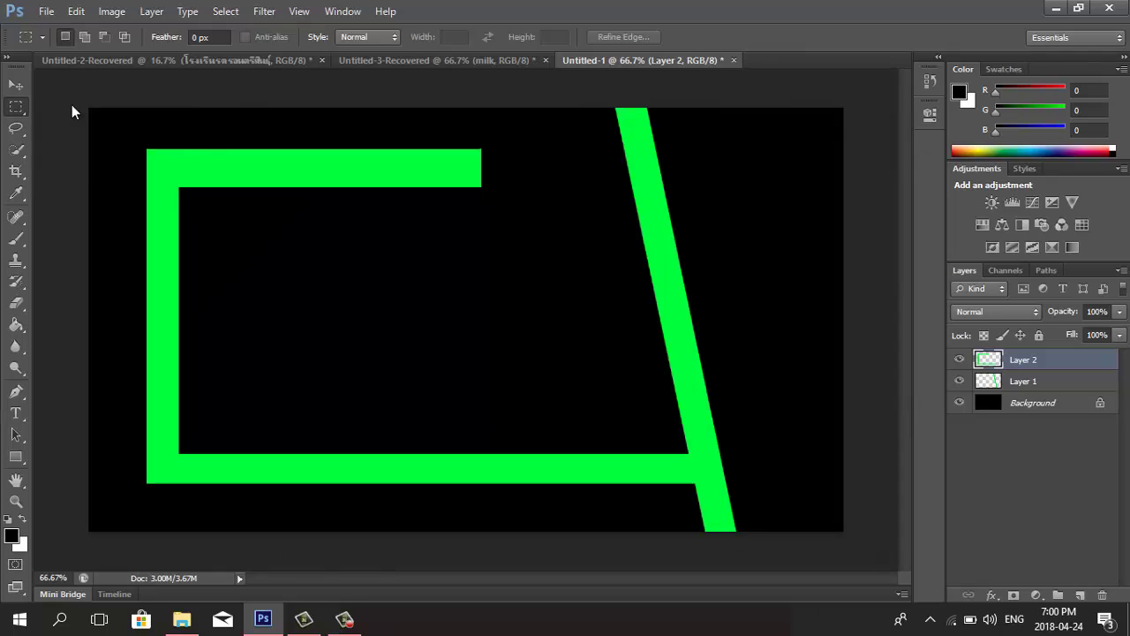
{"action": "mouse_move", "coordinate": [344, 133]}
{"action": "left_mouse_down"}
{"action": "mouse_move", "coordinate": [563, 183]}
{"action": "mouse_move", "coordinate": [519, 195]}
{"action": "left_mouse_up"}
{"action": "key", "text": "Delete"}
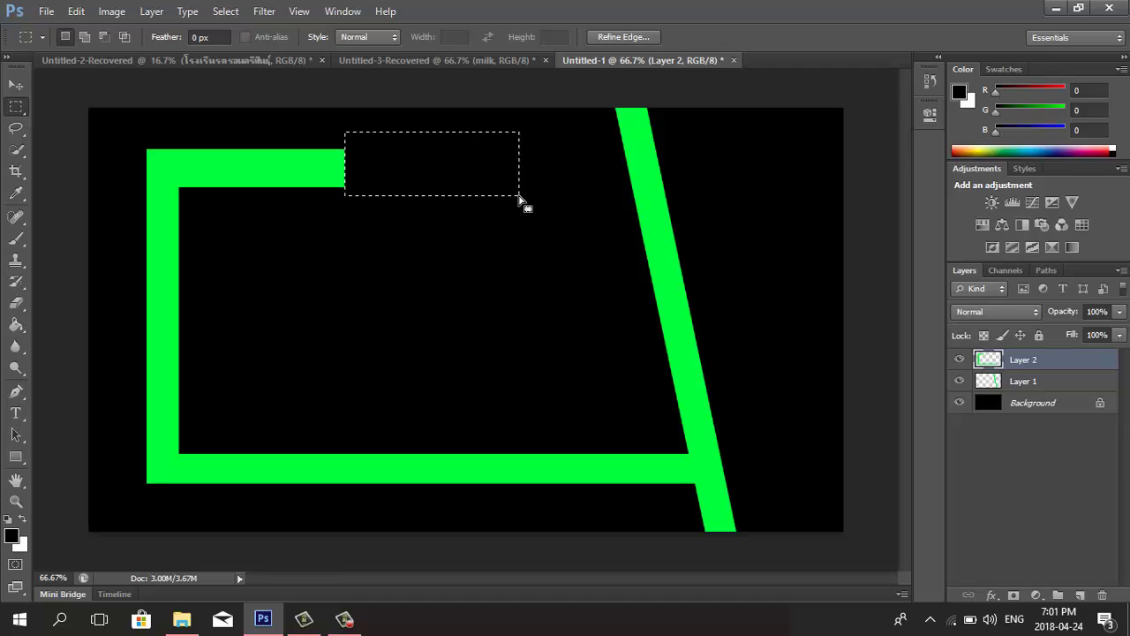
{"action": "key", "text": "ctrl+d"}
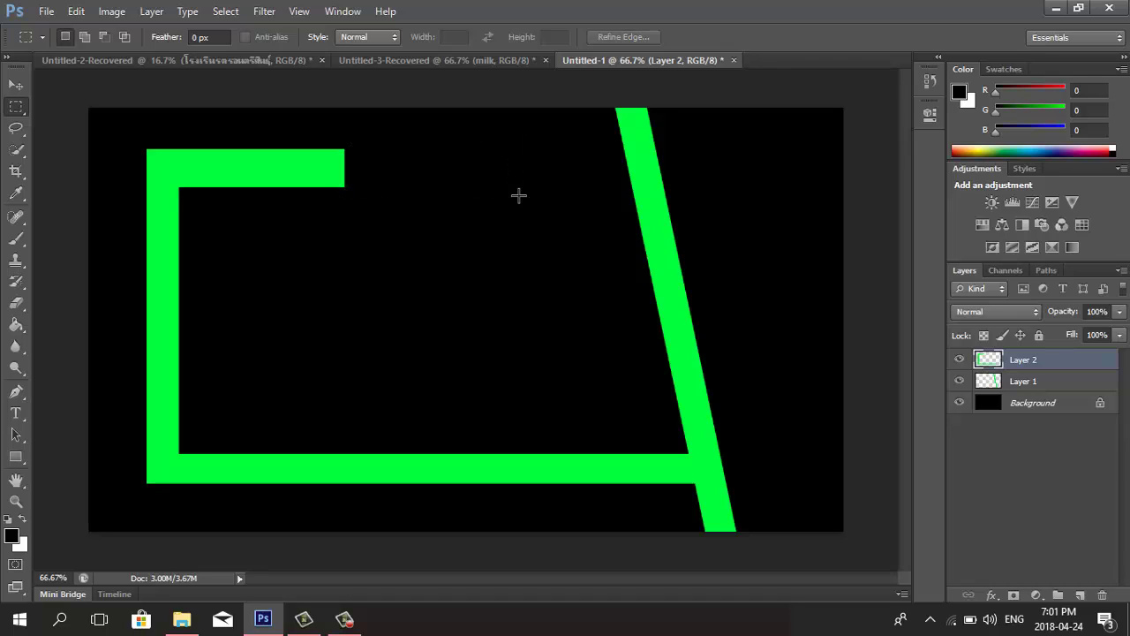
Step: Compare with the reference card and add a new empty Layer 3
{"action": "left_click", "coordinate": [499, 64]}
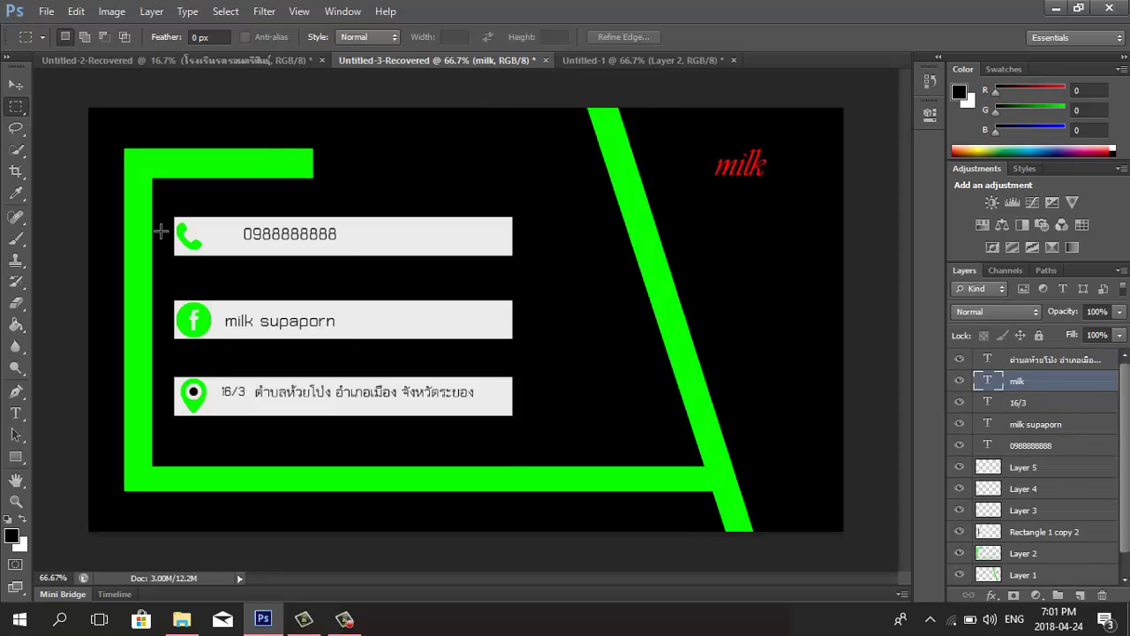
{"action": "left_click", "coordinate": [605, 60]}
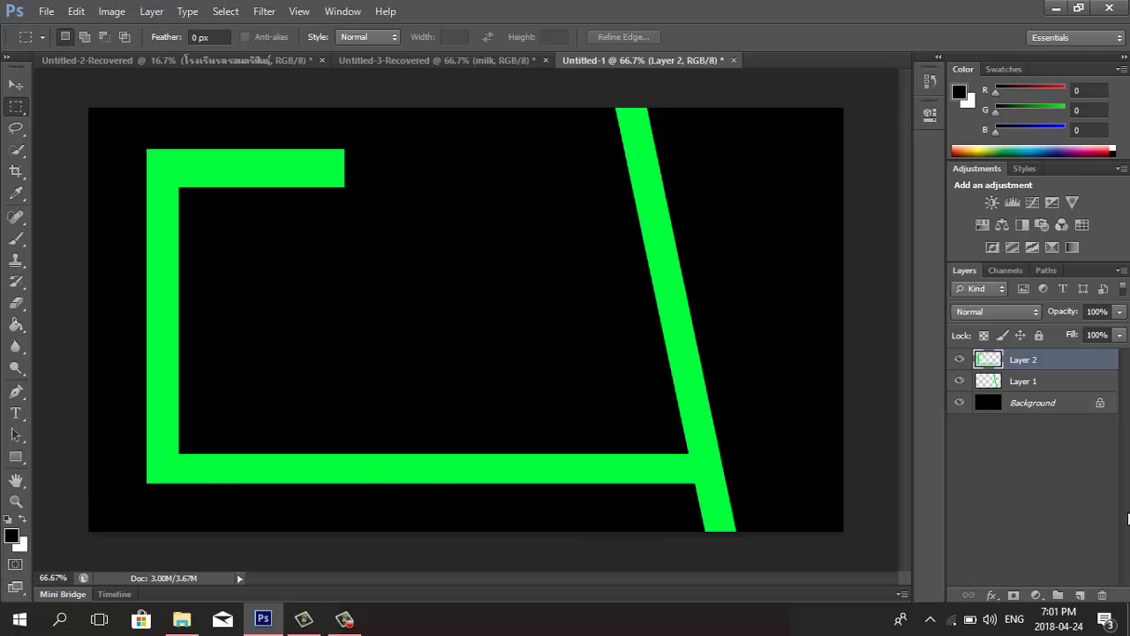
{"action": "left_click", "coordinate": [1080, 595]}
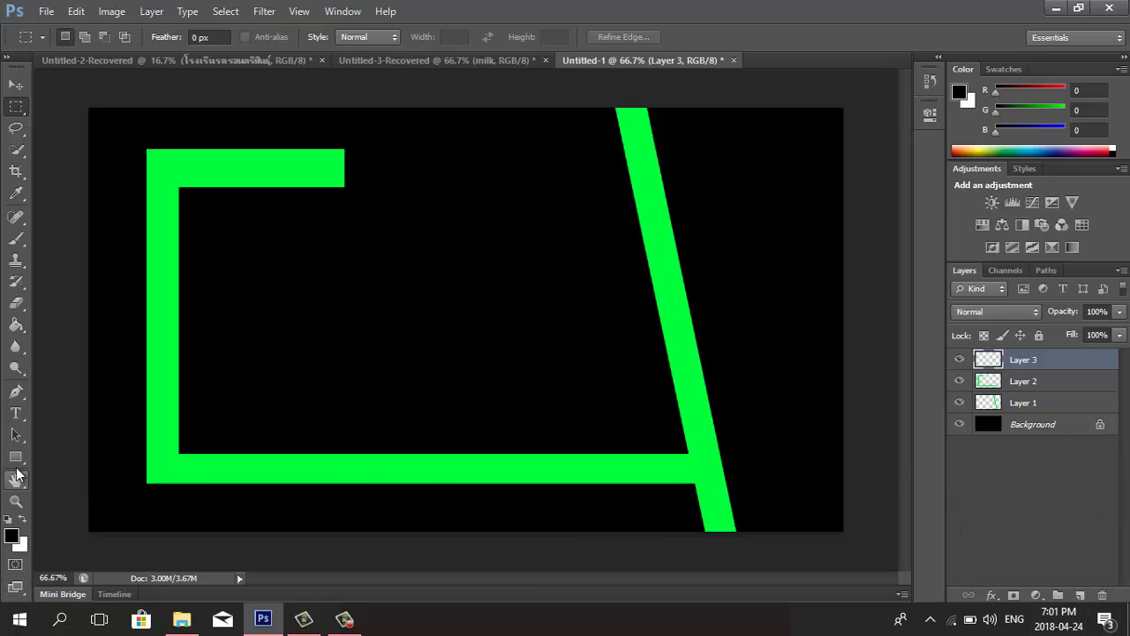
Step: Draw a 579 × 75 px grey (113) rectangle and move it just below the frame's top arm
{"action": "left_click", "coordinate": [16, 457]}
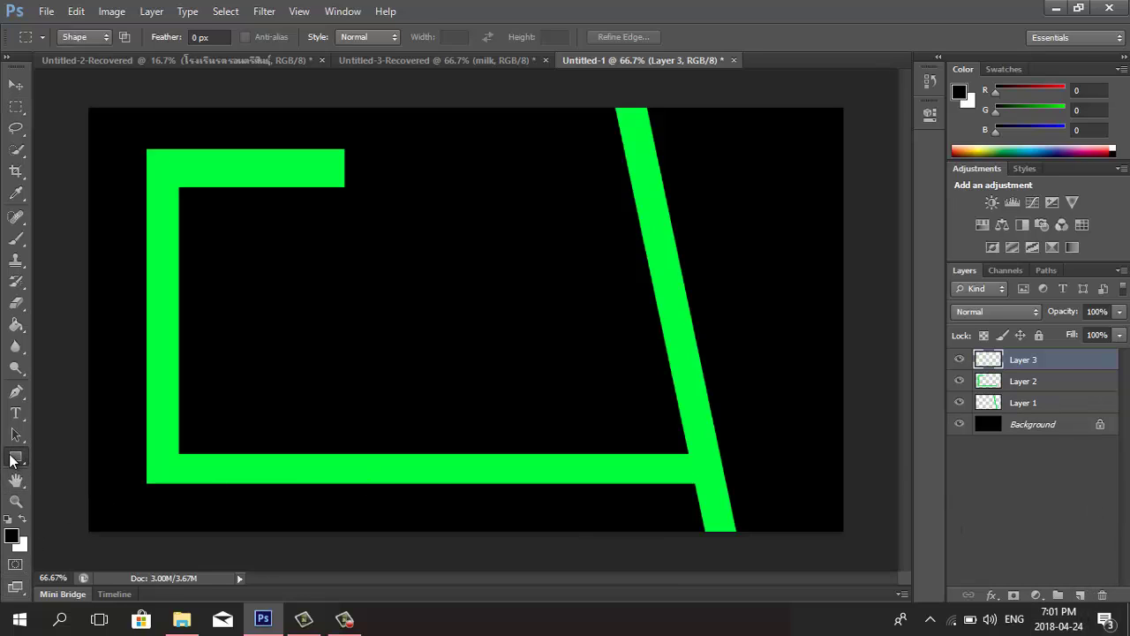
{"action": "left_click", "coordinate": [13, 538]}
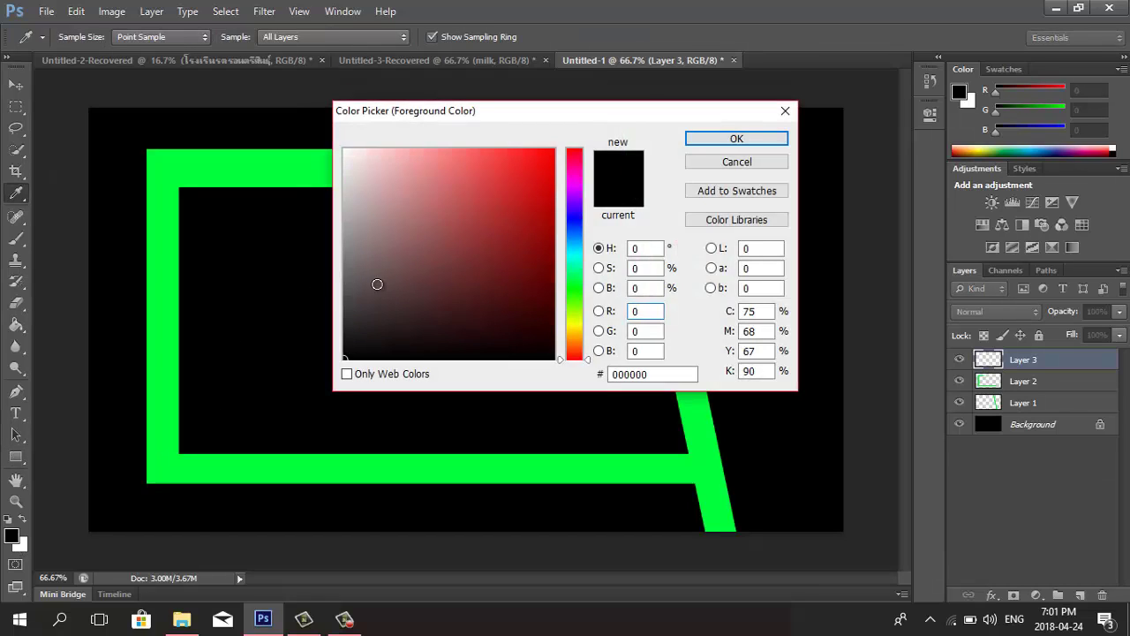
{"action": "left_click_drag", "start_coordinate": [378, 285], "coordinate": [335, 265]}
{"action": "left_click", "coordinate": [737, 138]}
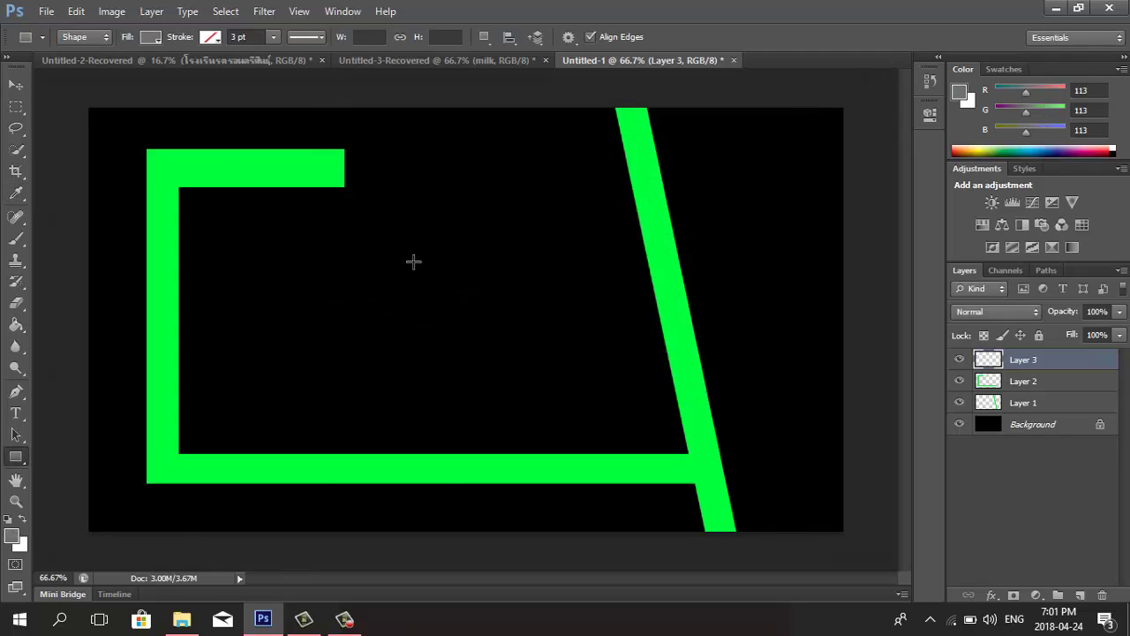
{"action": "left_click_drag", "start_coordinate": [245, 242], "coordinate": [563, 286]}
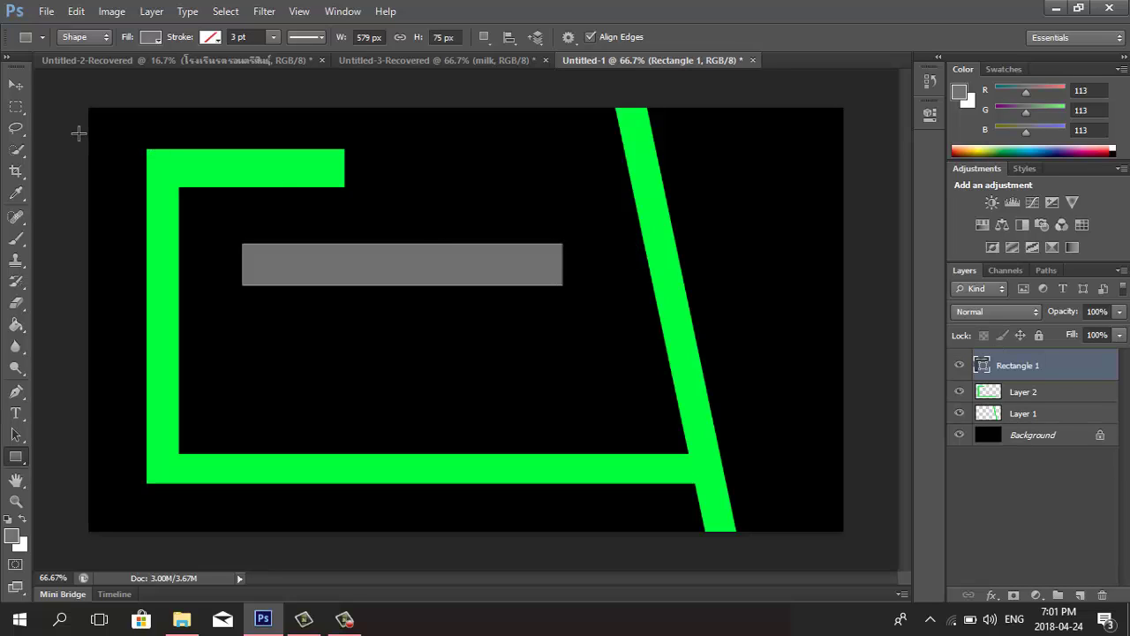
{"action": "left_click", "coordinate": [16, 84]}
{"action": "mouse_move", "coordinate": [272, 250]}
{"action": "left_mouse_down"}
{"action": "mouse_move", "coordinate": [257, 253]}
{"action": "mouse_move", "coordinate": [236, 226]}
{"action": "left_mouse_up"}
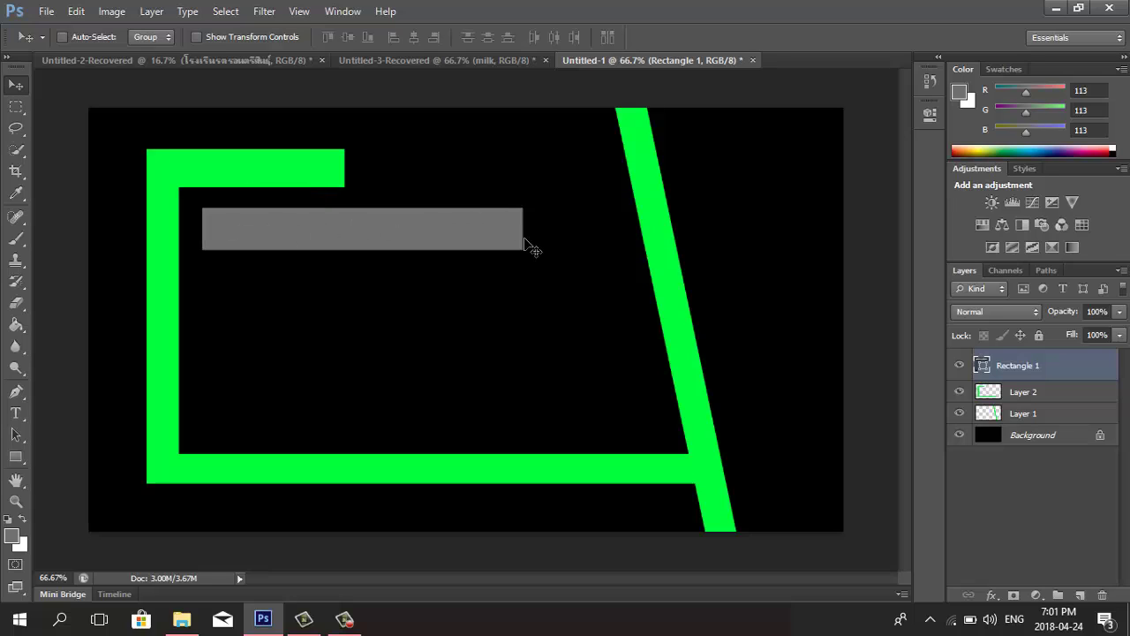
Step: Alt-drag two copies of the grey bar downward to stack three evenly spaced bars
{"action": "left_click", "coordinate": [458, 254], "text": "alt"}
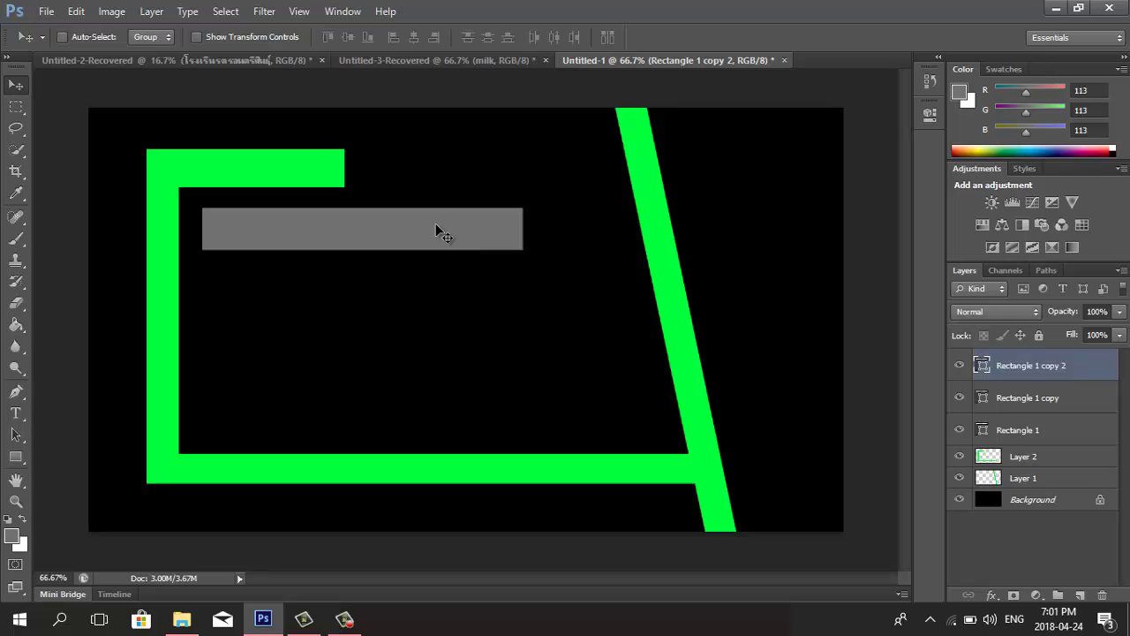
{"action": "left_click_drag", "start_coordinate": [432, 229], "coordinate": [428, 282]}
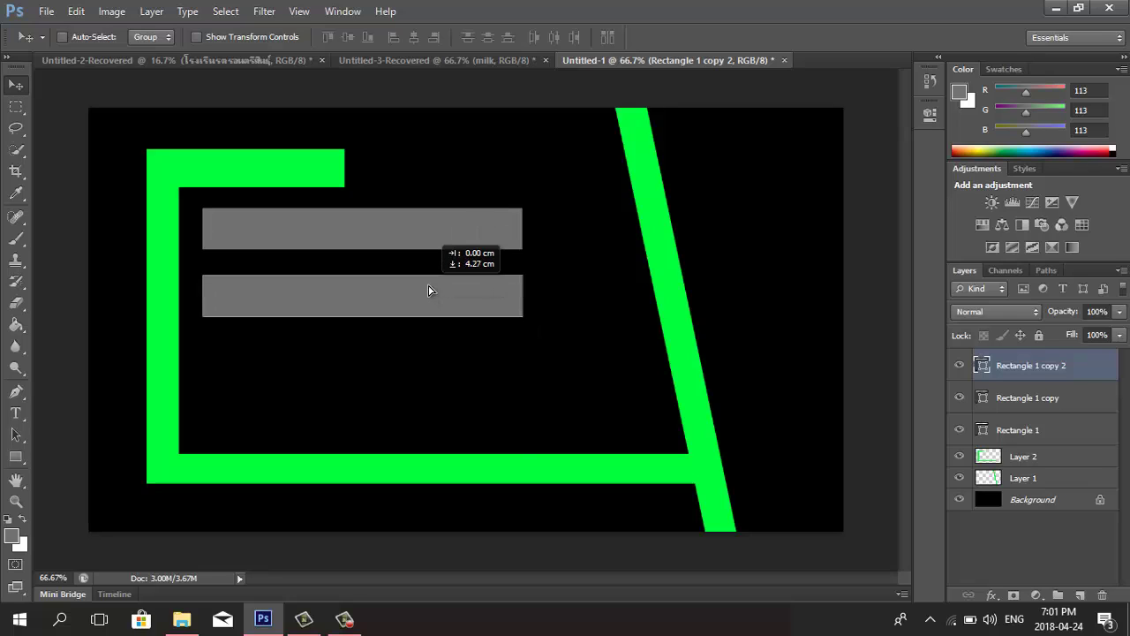
{"action": "mouse_move", "coordinate": [428, 283]}
{"action": "left_mouse_down"}
{"action": "mouse_move", "coordinate": [425, 311]}
{"action": "mouse_move", "coordinate": [430, 290]}
{"action": "left_mouse_up"}
{"action": "left_click", "coordinate": [1041, 397]}
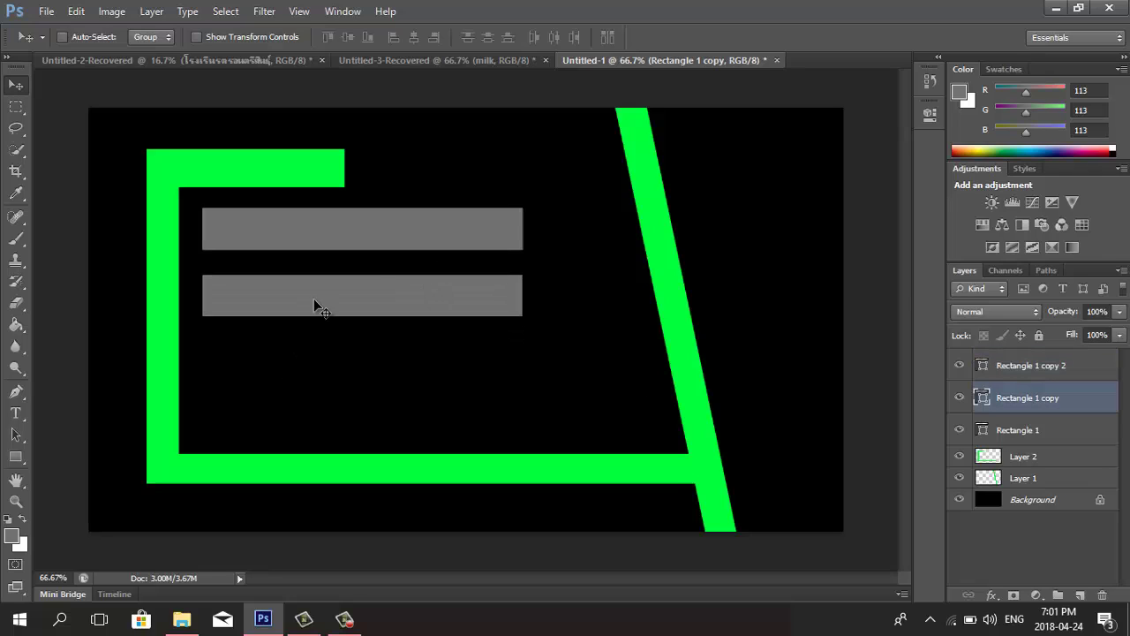
{"action": "left_click_drag", "start_coordinate": [316, 309], "coordinate": [318, 428]}
{"action": "left_click_drag", "start_coordinate": [322, 433], "coordinate": [320, 439]}
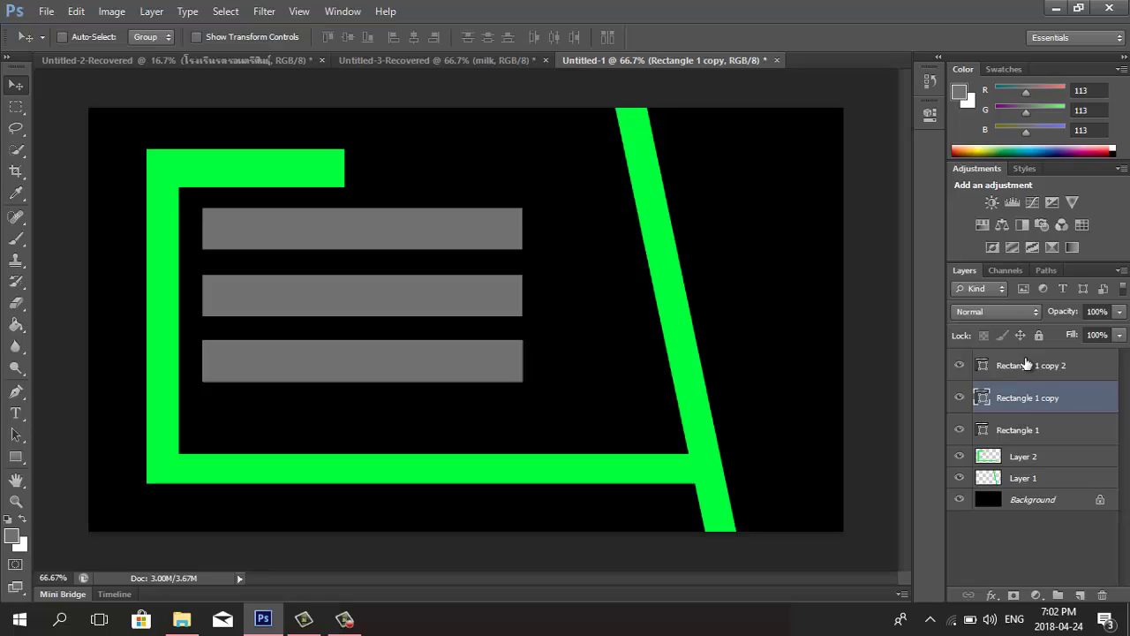
Step: Convert the three rectangle layers into one smart object and nudge it into place in the frame
{"action": "left_click", "coordinate": [1047, 425], "text": "shift"}
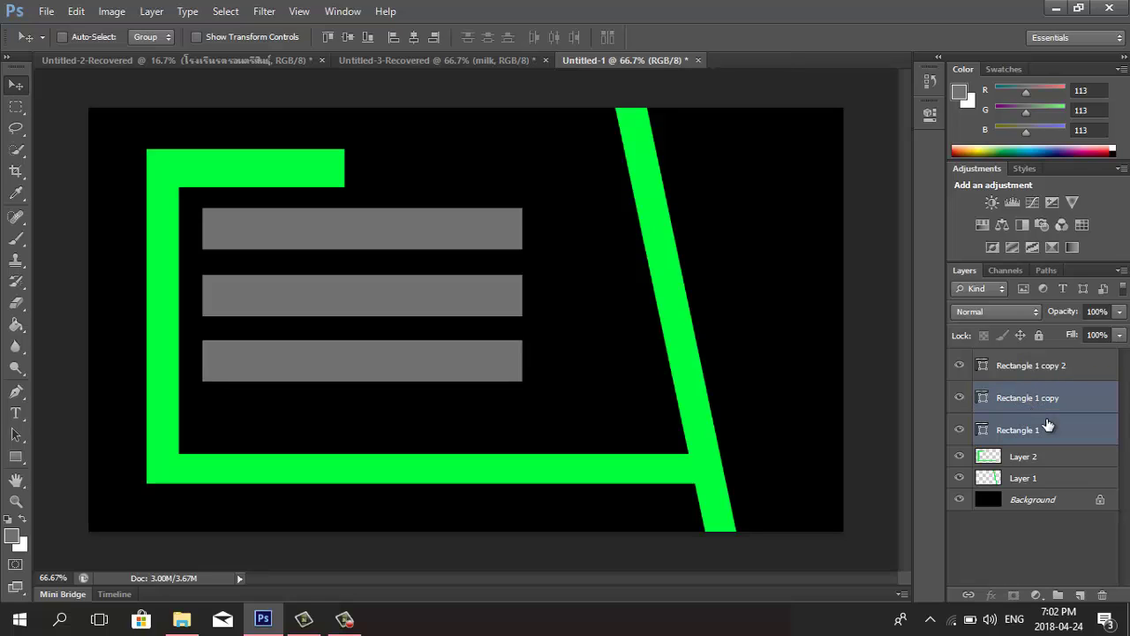
{"action": "left_click", "coordinate": [1041, 374], "text": "shift"}
{"action": "right_click", "coordinate": [1040, 374]}
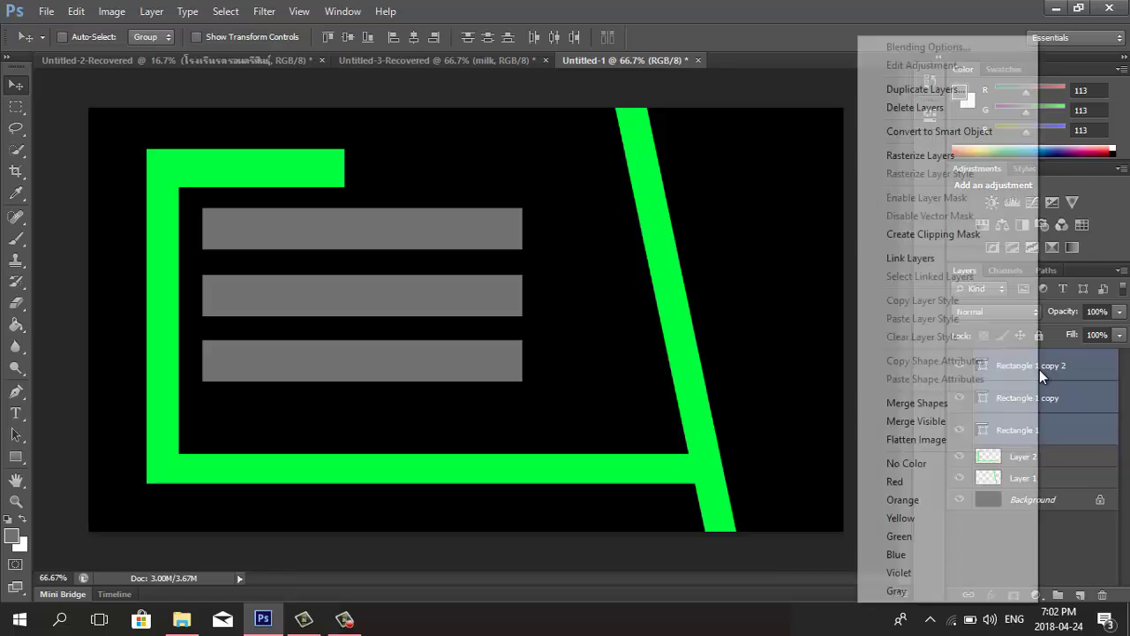
{"action": "left_click", "coordinate": [967, 132]}
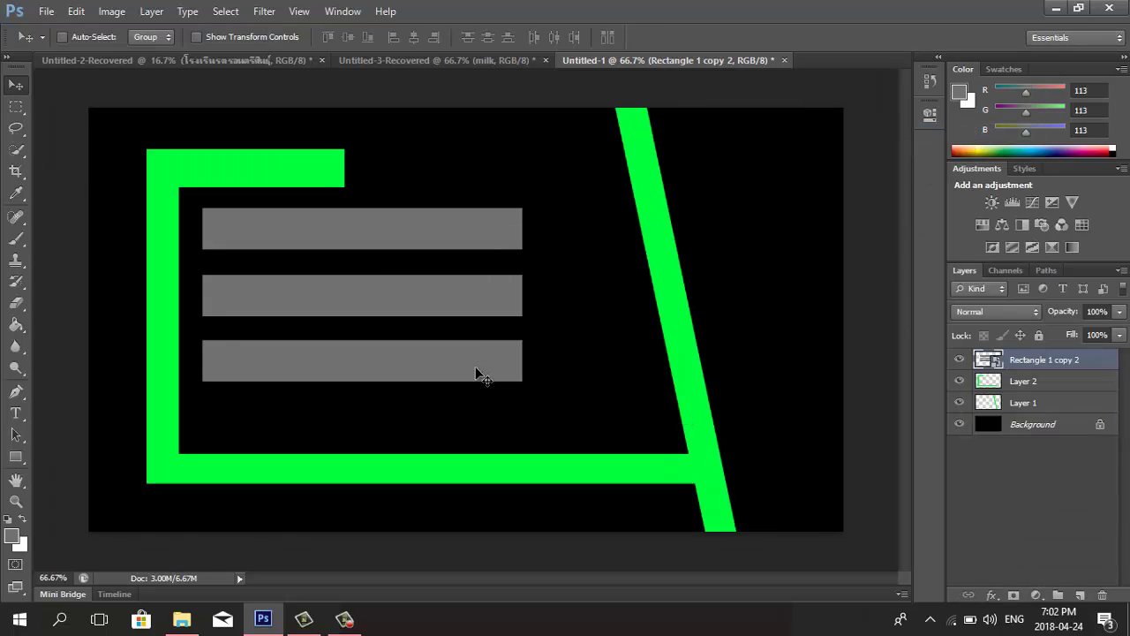
{"action": "mouse_move", "coordinate": [469, 336]}
{"action": "left_mouse_down"}
{"action": "mouse_move", "coordinate": [472, 312]}
{"action": "mouse_move", "coordinate": [469, 366]}
{"action": "mouse_move", "coordinate": [466, 350]}
{"action": "left_mouse_up"}
{"action": "left_click", "coordinate": [454, 60]}
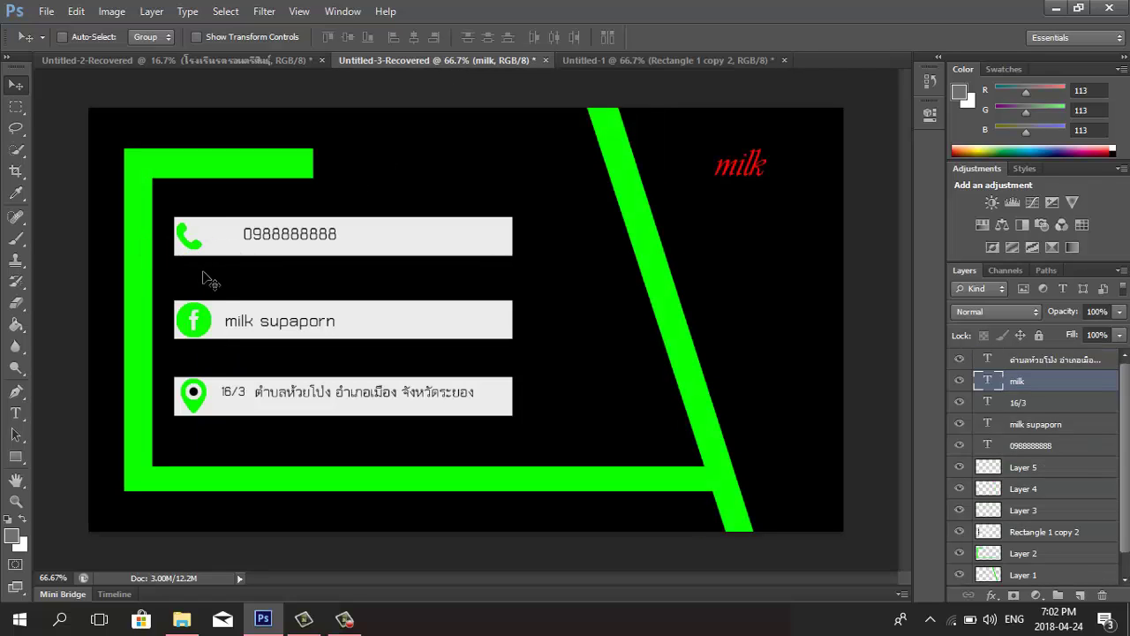
{"action": "left_click", "coordinate": [604, 61]}
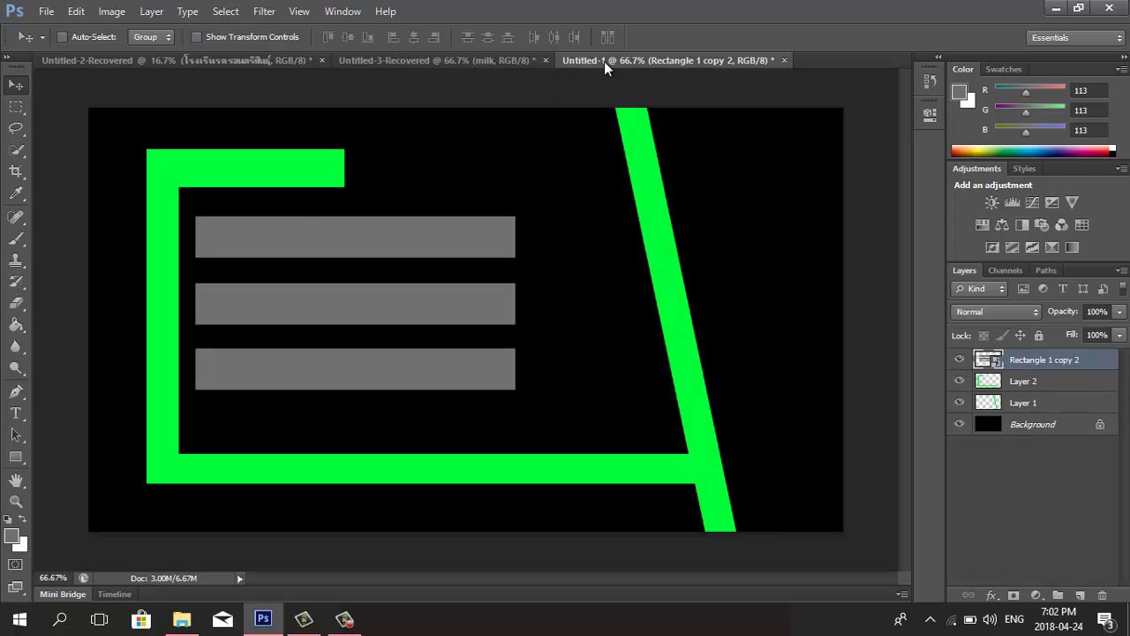
Step: Open phone.png from the Desktop's งานแต่ง > งาน folder
{"action": "left_click", "coordinate": [40, 13]}
{"action": "left_click", "coordinate": [51, 42]}
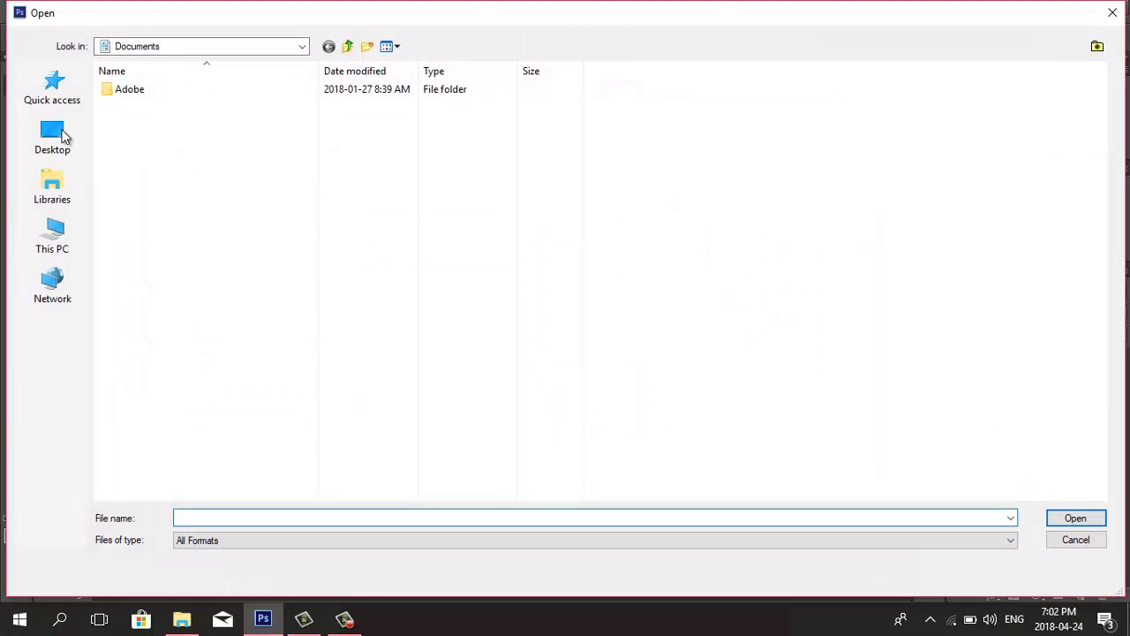
{"action": "left_click", "coordinate": [52, 135]}
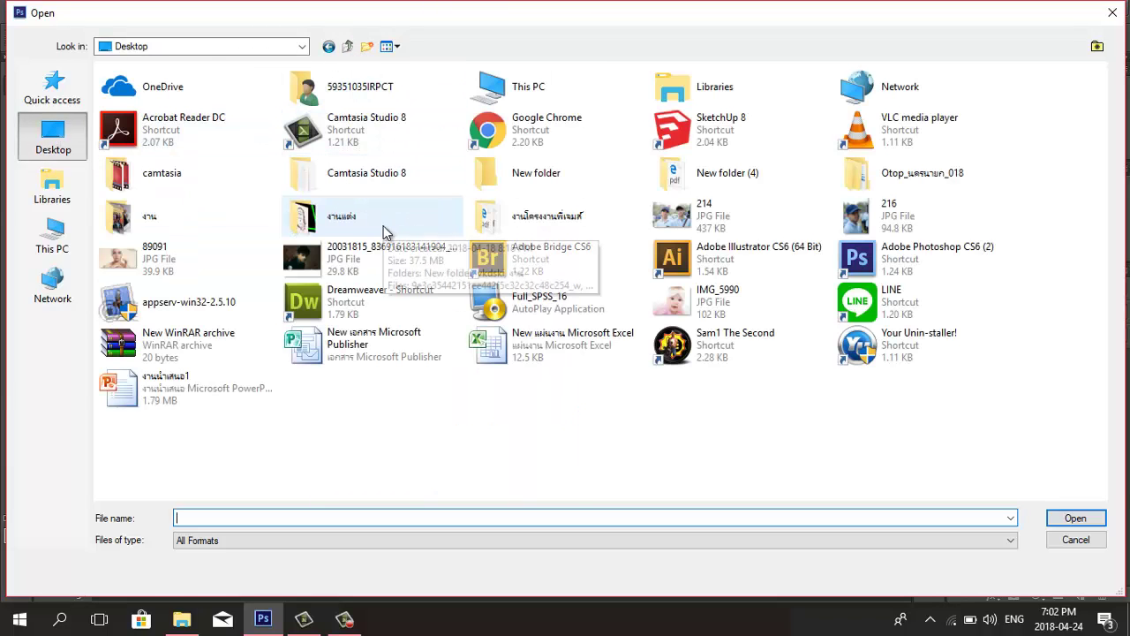
{"action": "double_click", "coordinate": [384, 228]}
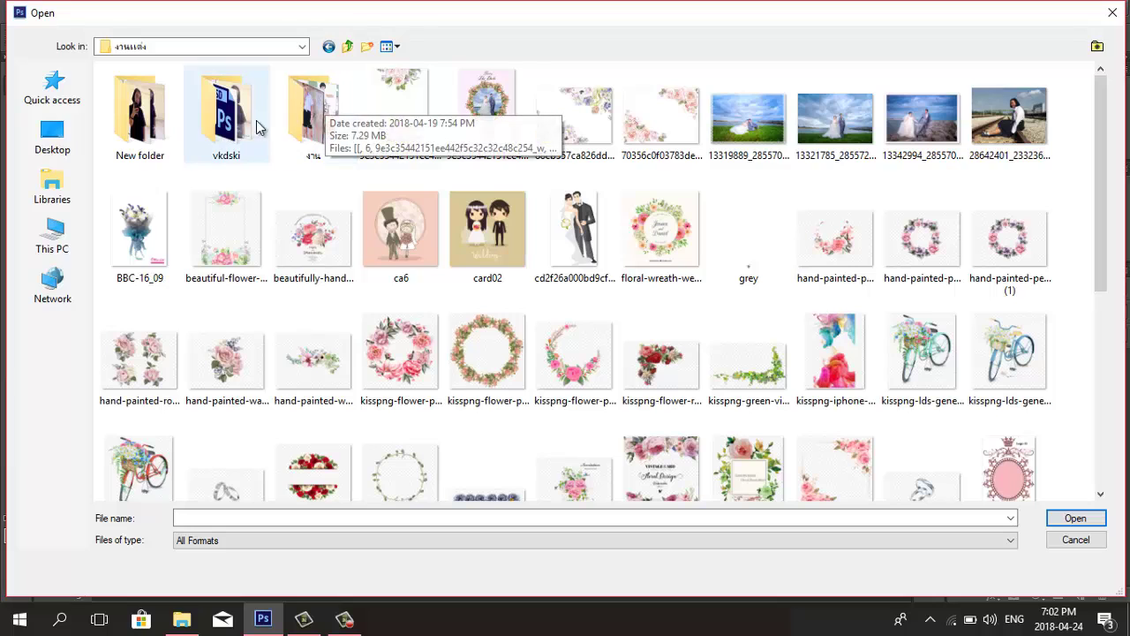
{"action": "double_click", "coordinate": [280, 132]}
{"action": "scroll", "coordinate": [559, 236], "scroll_direction": "down", "scroll_amount": 3}
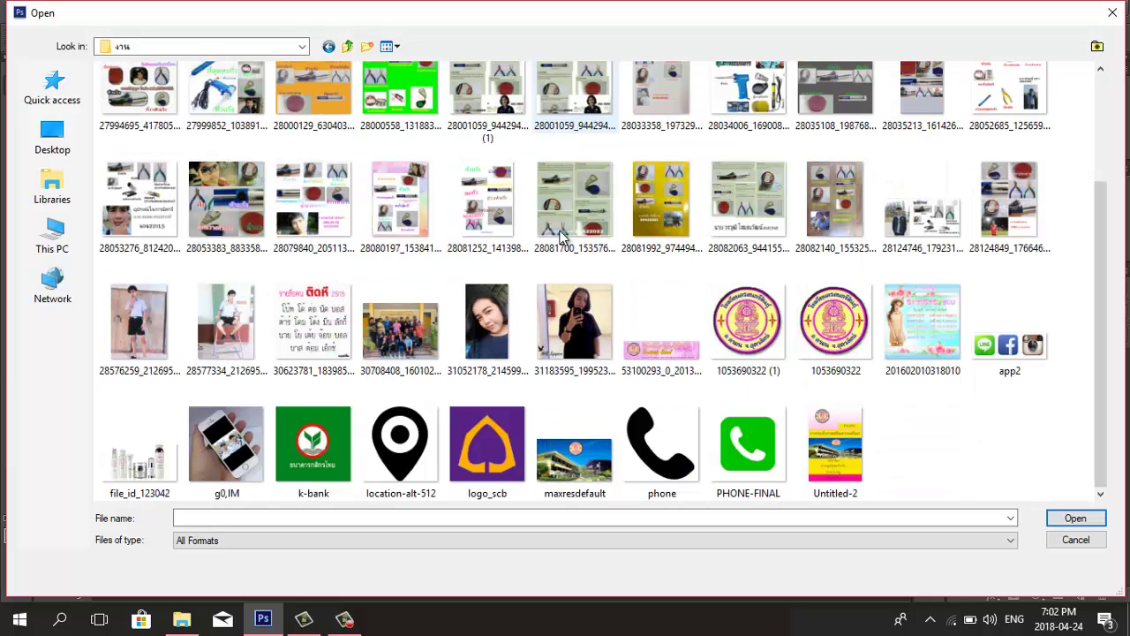
{"action": "left_click", "coordinate": [655, 476]}
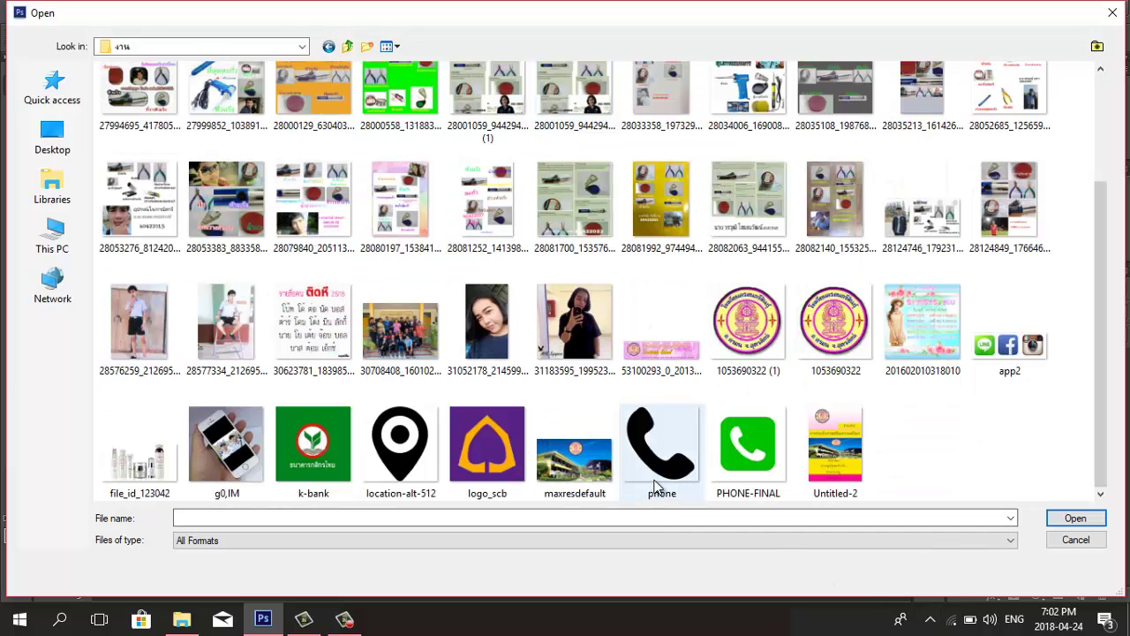
{"action": "left_click", "coordinate": [1095, 524]}
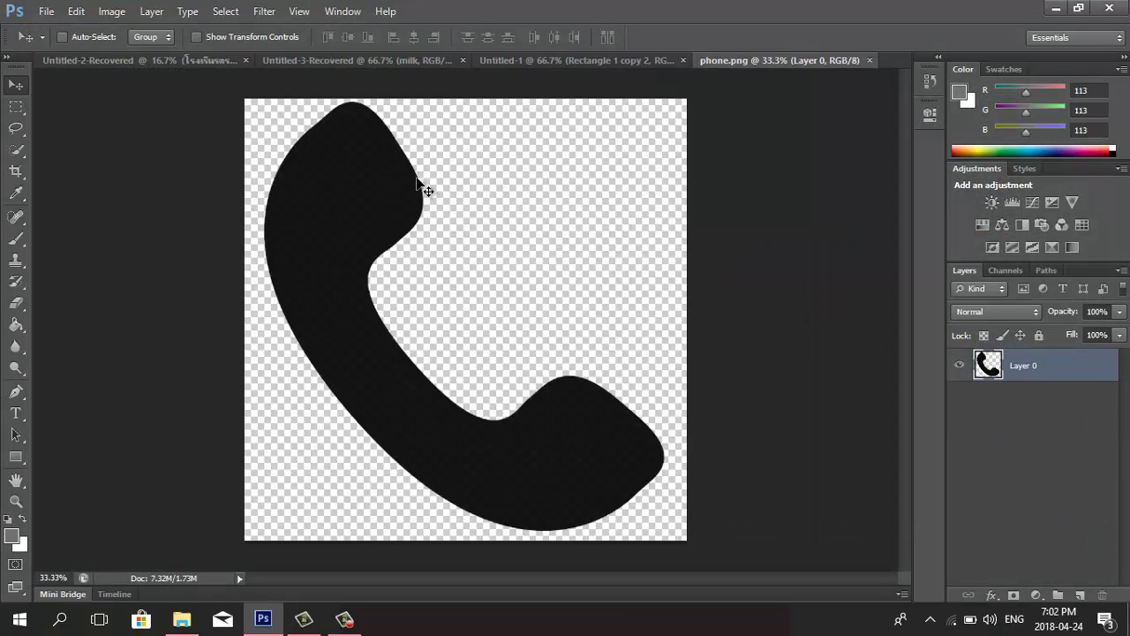
Step: Copy the phone icon into Untitled-1, scale it to about 6%, and place it at the top grey bar's left end
{"action": "mouse_move", "coordinate": [424, 190]}
{"action": "left_mouse_down"}
{"action": "mouse_move", "coordinate": [375, 67]}
{"action": "mouse_move", "coordinate": [402, 255]}
{"action": "left_mouse_up"}
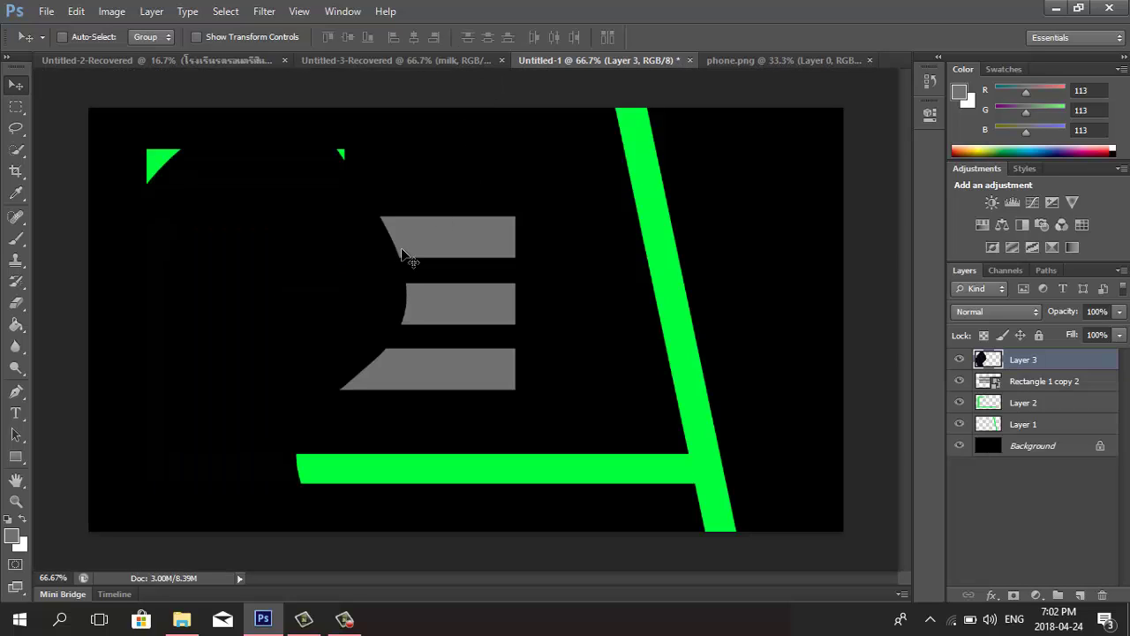
{"action": "key", "text": "ctrl+t"}
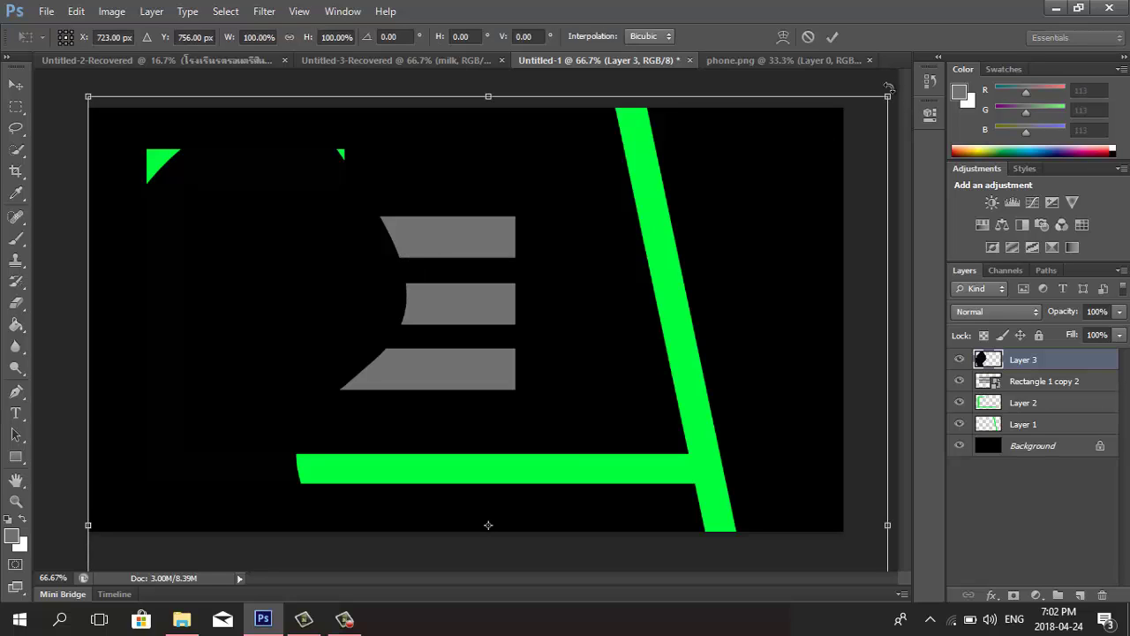
{"action": "left_click_drag", "start_coordinate": [889, 97], "coordinate": [522, 480]}
{"action": "mouse_move", "coordinate": [383, 502]}
{"action": "left_mouse_down"}
{"action": "mouse_move", "coordinate": [433, 126]}
{"action": "mouse_move", "coordinate": [506, 47]}
{"action": "left_mouse_up"}
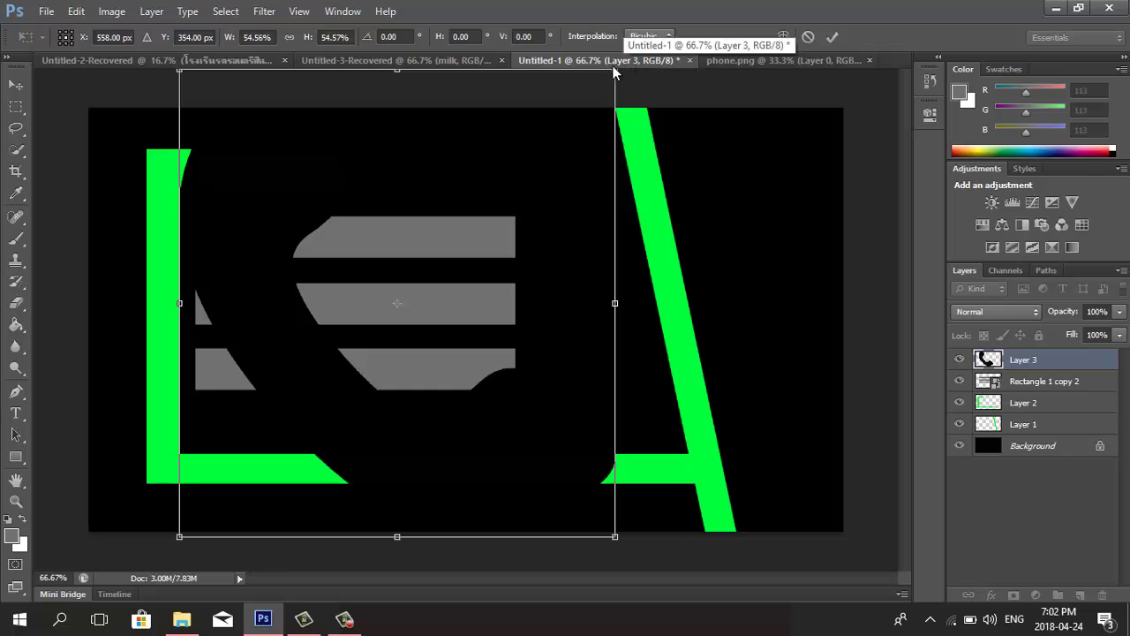
{"action": "left_click_drag", "start_coordinate": [568, 133], "coordinate": [242, 508]}
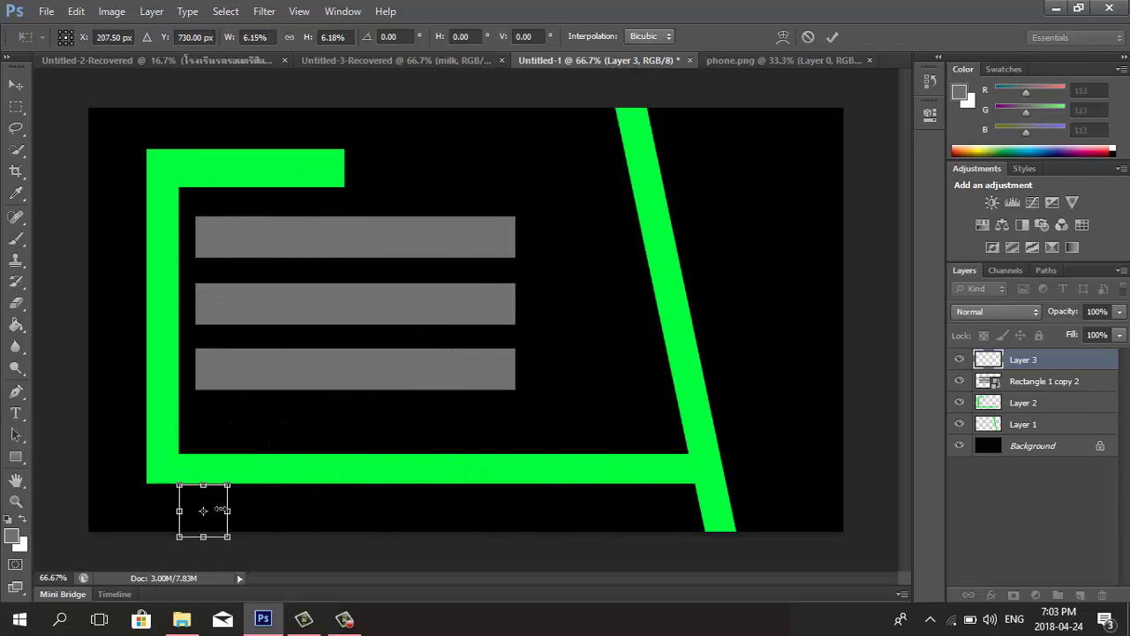
{"action": "left_click_drag", "start_coordinate": [219, 510], "coordinate": [236, 241]}
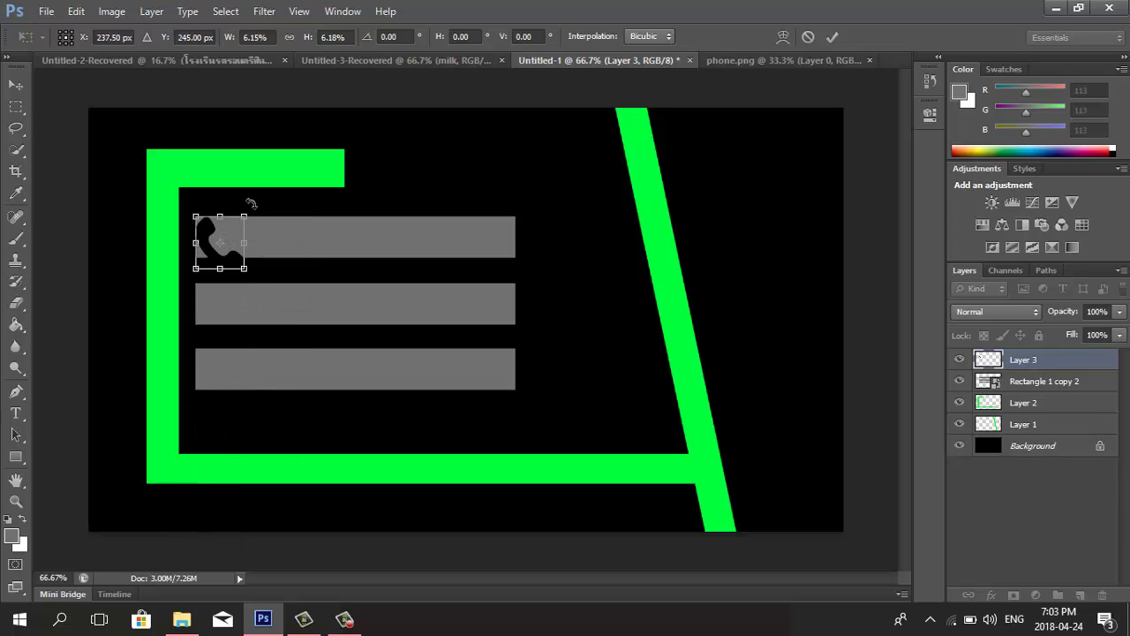
{"action": "mouse_move", "coordinate": [242, 221]}
{"action": "left_mouse_down"}
{"action": "mouse_move", "coordinate": [209, 253]}
{"action": "mouse_move", "coordinate": [217, 240]}
{"action": "left_mouse_up"}
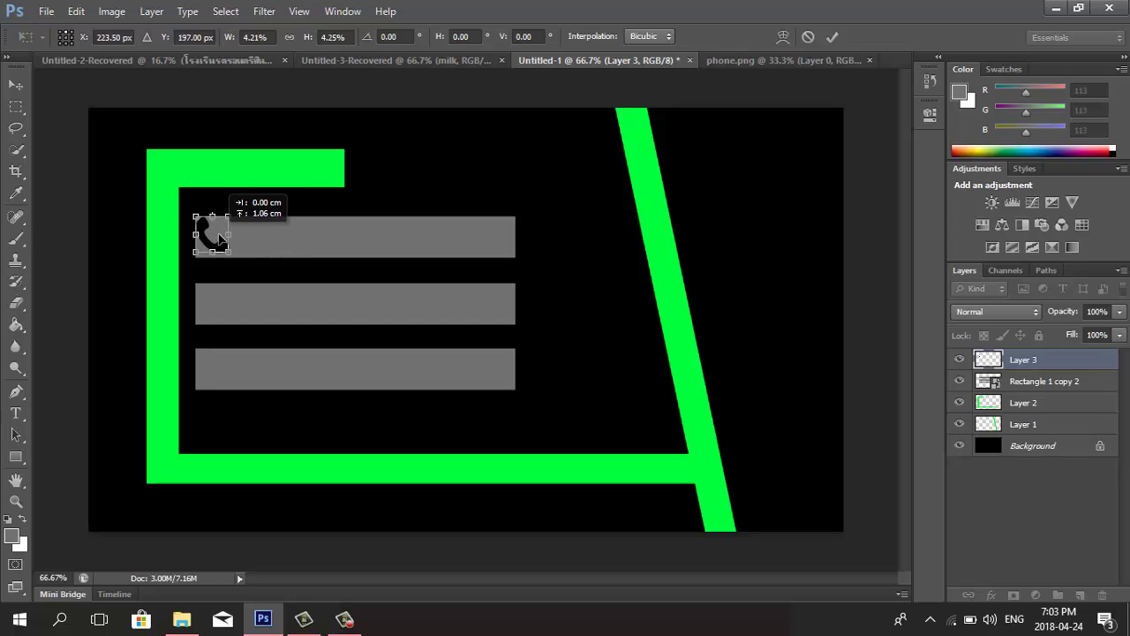
{"action": "left_click_drag", "start_coordinate": [219, 236], "coordinate": [229, 237]}
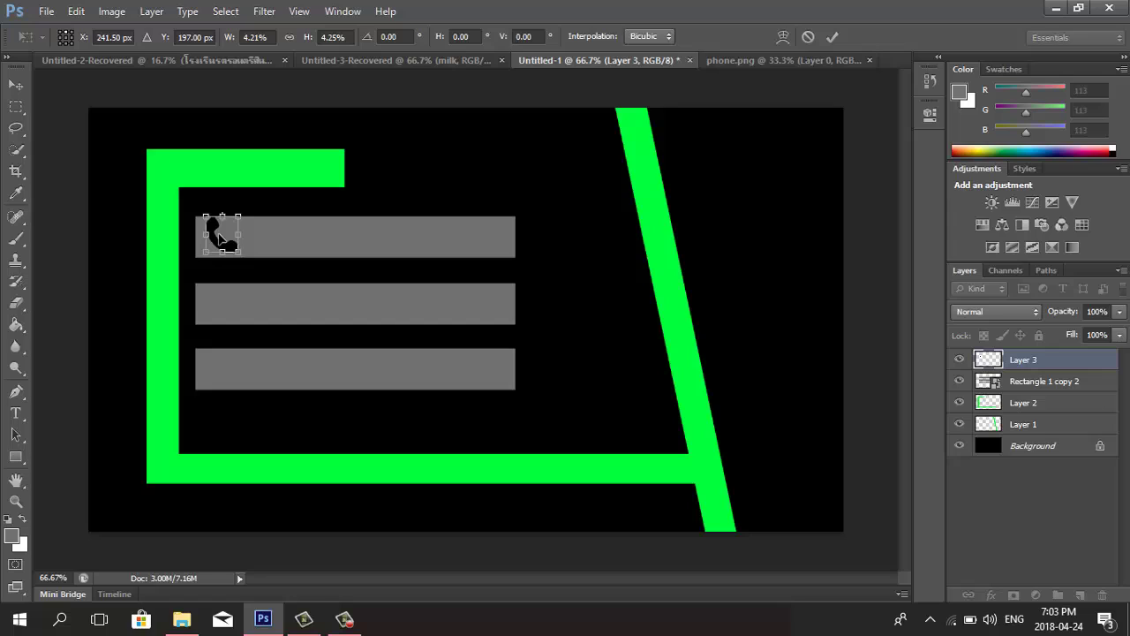
{"action": "left_click", "coordinate": [831, 36]}
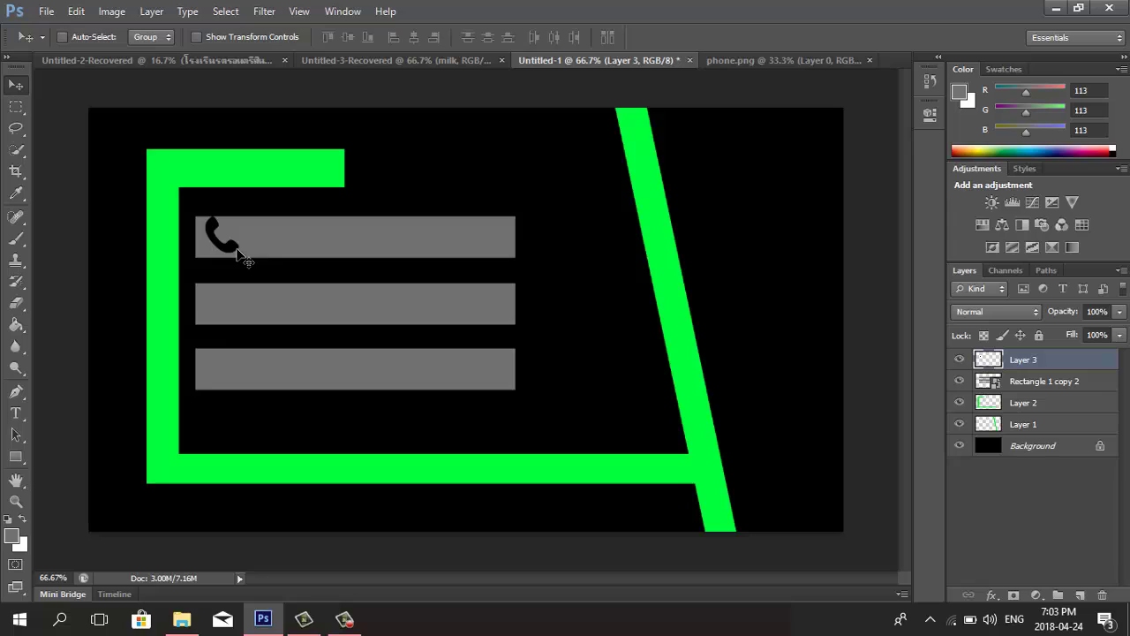
Step: Magic-wand select the black phone icon and set the foreground colour to green 00ff0c
{"action": "left_click", "coordinate": [27, 155]}
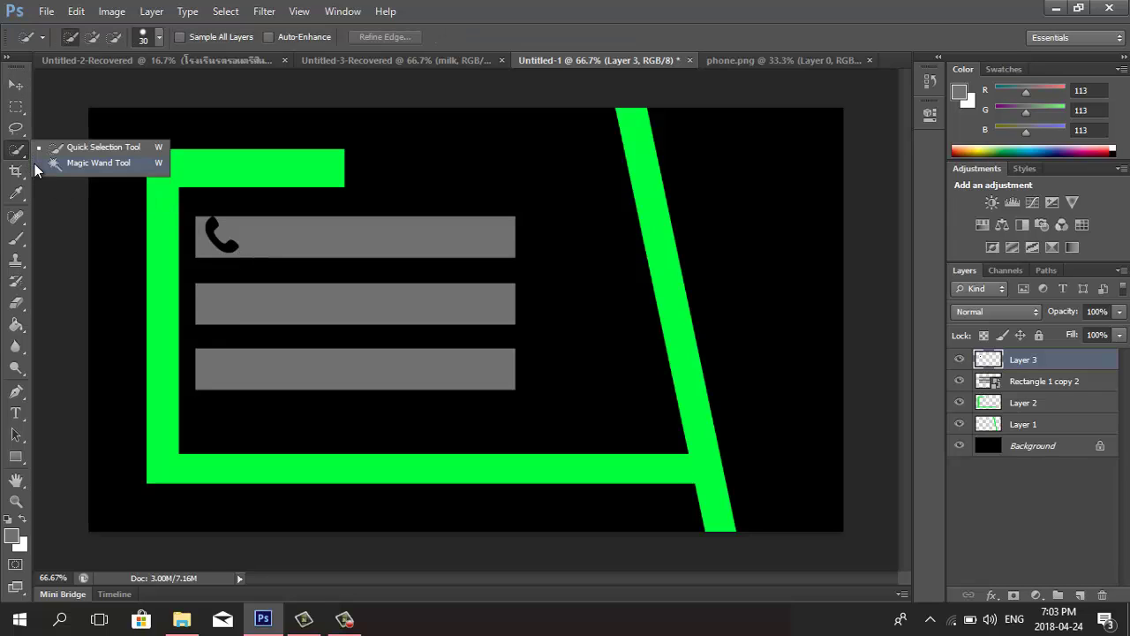
{"action": "left_click", "coordinate": [88, 164]}
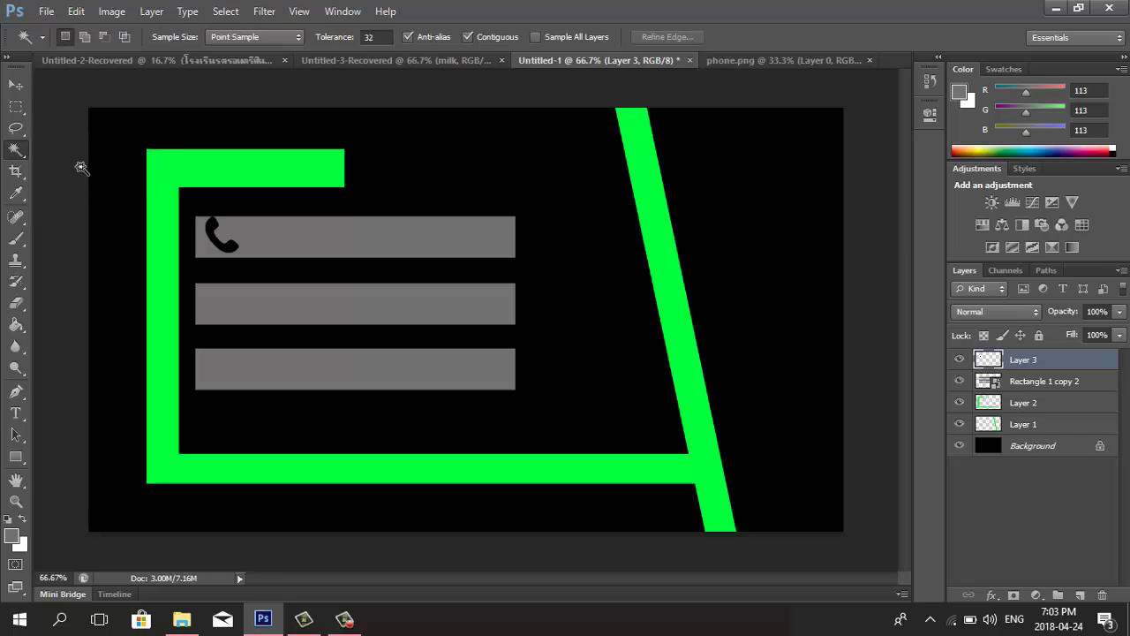
{"action": "left_click", "coordinate": [212, 226]}
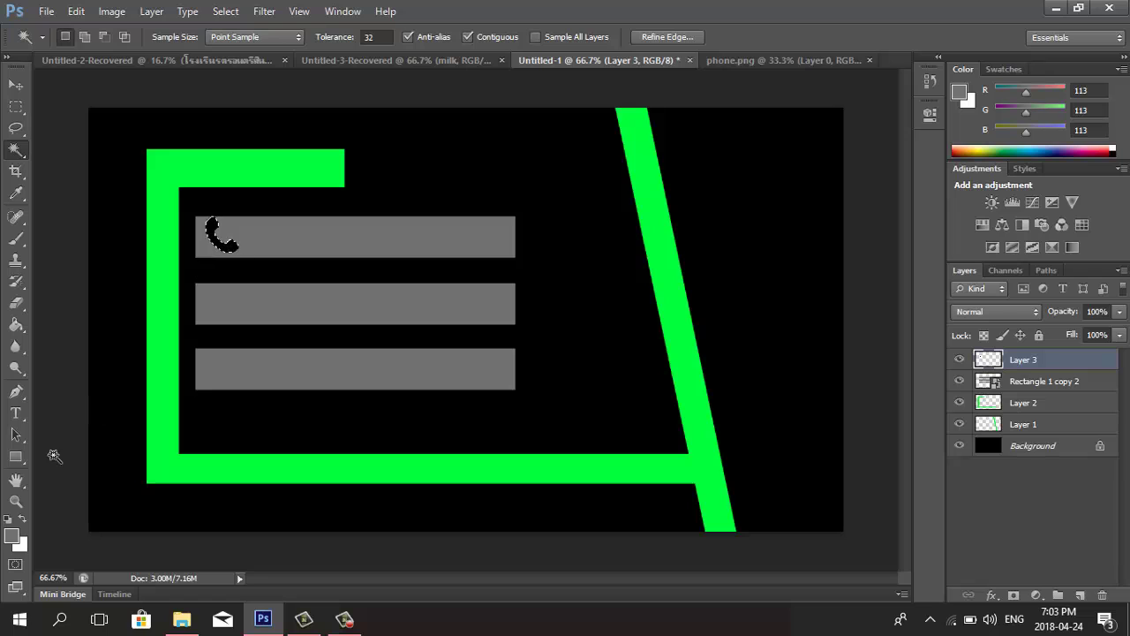
{"action": "left_click", "coordinate": [13, 540]}
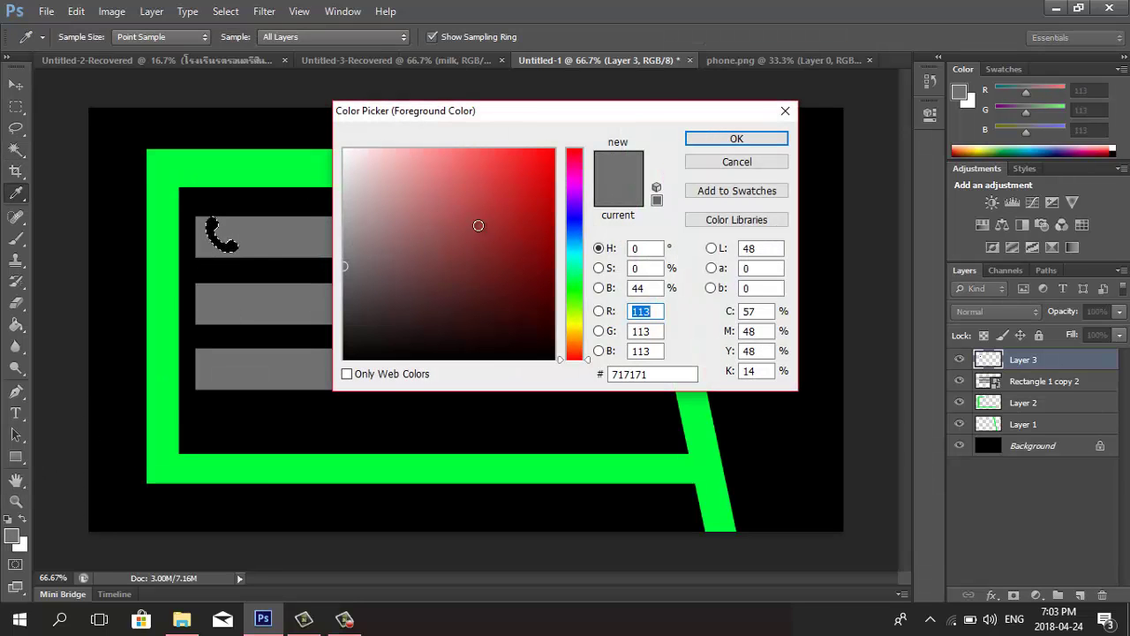
{"action": "left_click", "coordinate": [572, 285]}
{"action": "left_click_drag", "start_coordinate": [551, 176], "coordinate": [575, 97]}
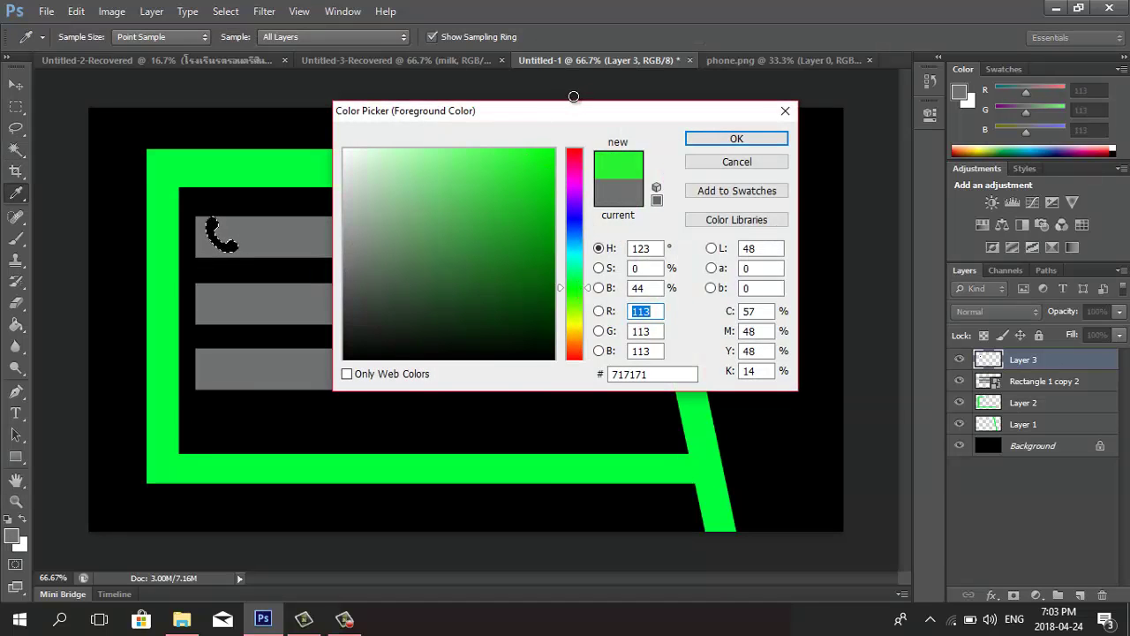
{"action": "left_click", "coordinate": [696, 141]}
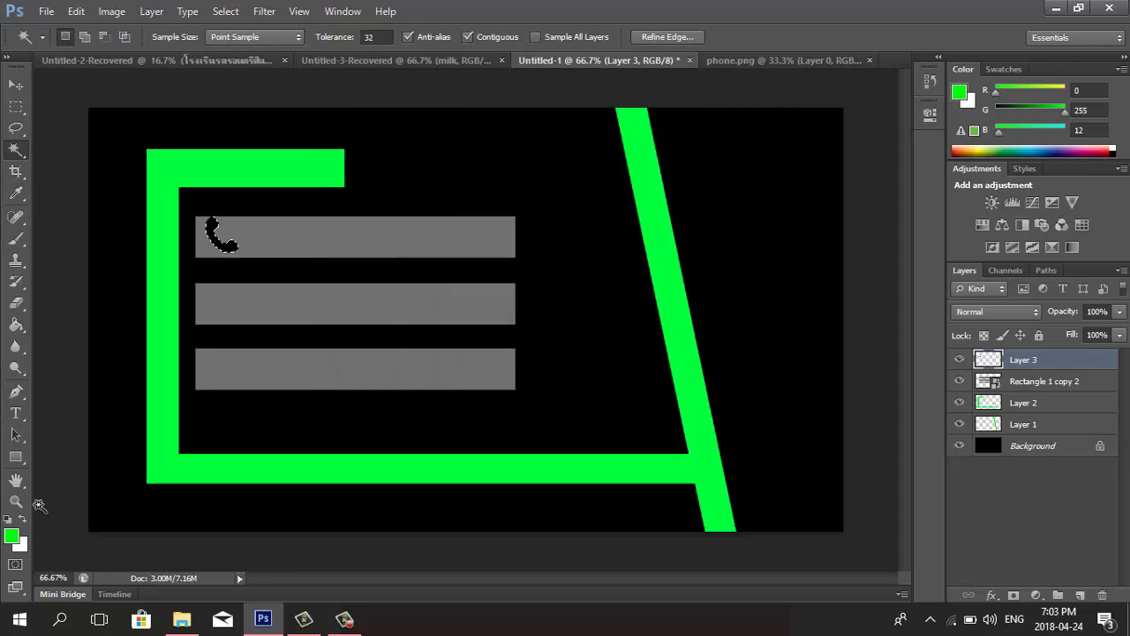
Step: Paint-bucket fill the phone icon green and close the phone.png document
{"action": "left_click", "coordinate": [16, 324]}
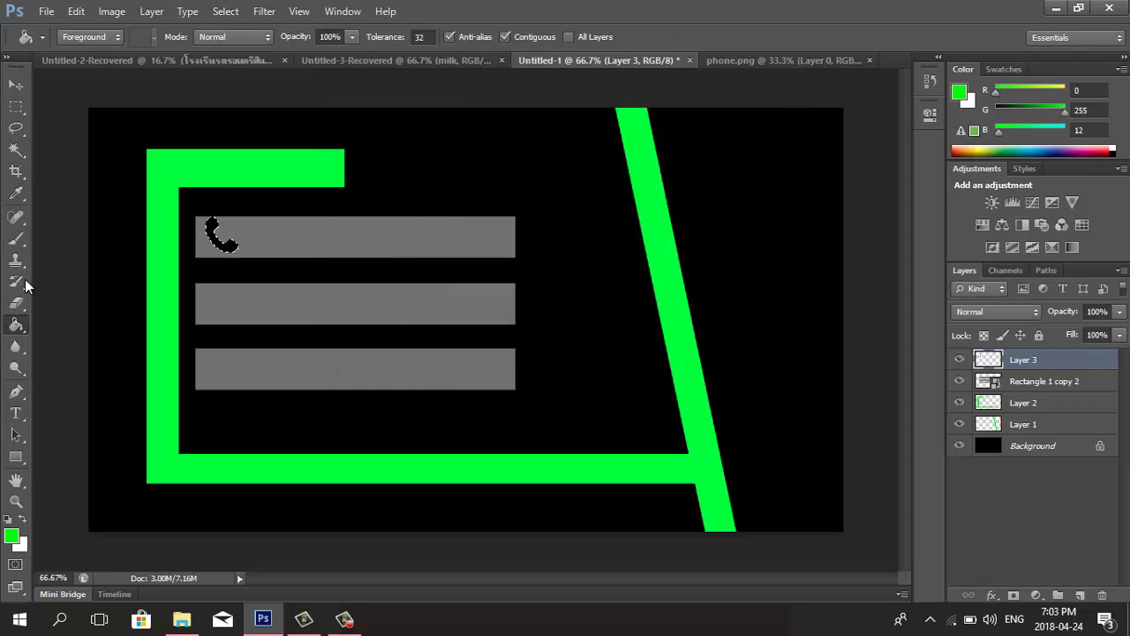
{"action": "left_click", "coordinate": [221, 237]}
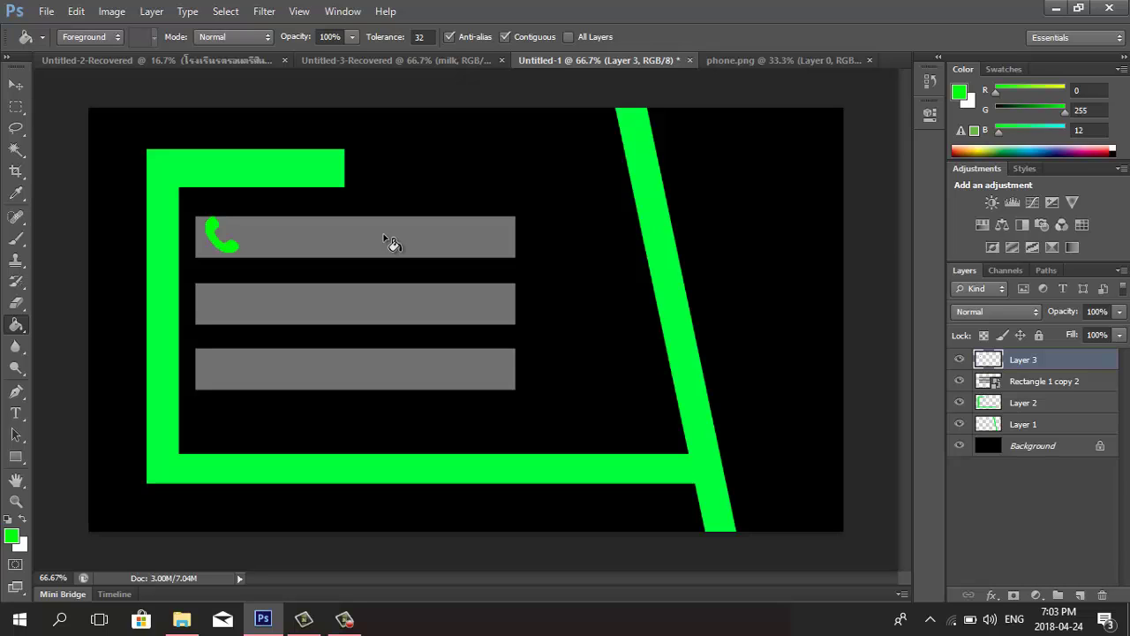
{"action": "left_click", "coordinate": [836, 60]}
{"action": "left_click", "coordinate": [871, 60]}
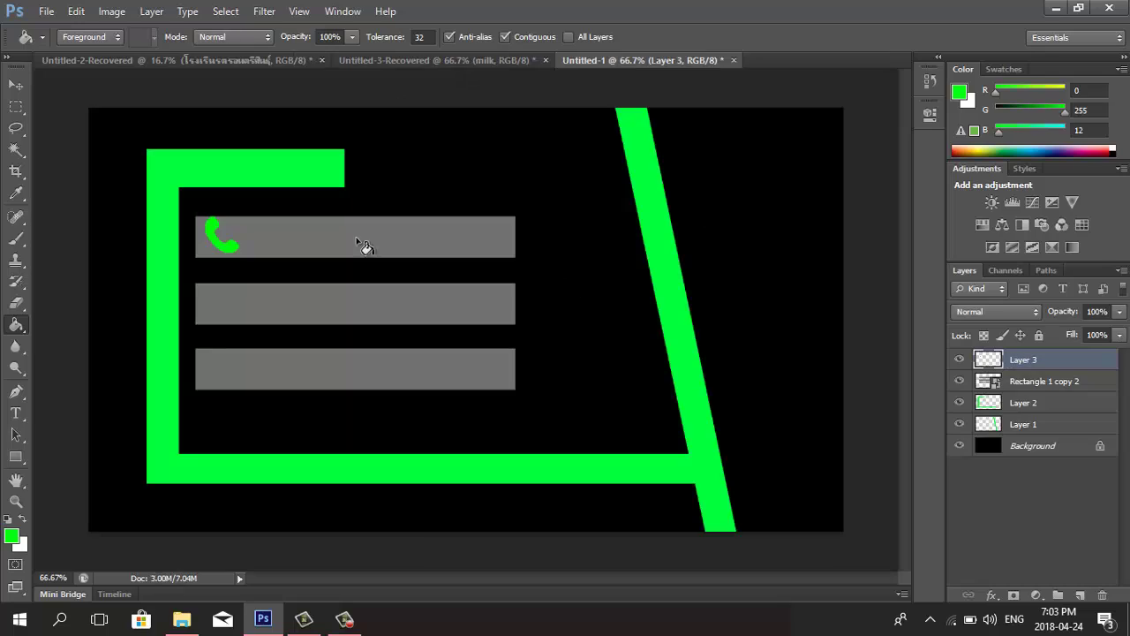
Step: Open the Facebook icon image and drag it into the business card
{"action": "left_click", "coordinate": [46, 12]}
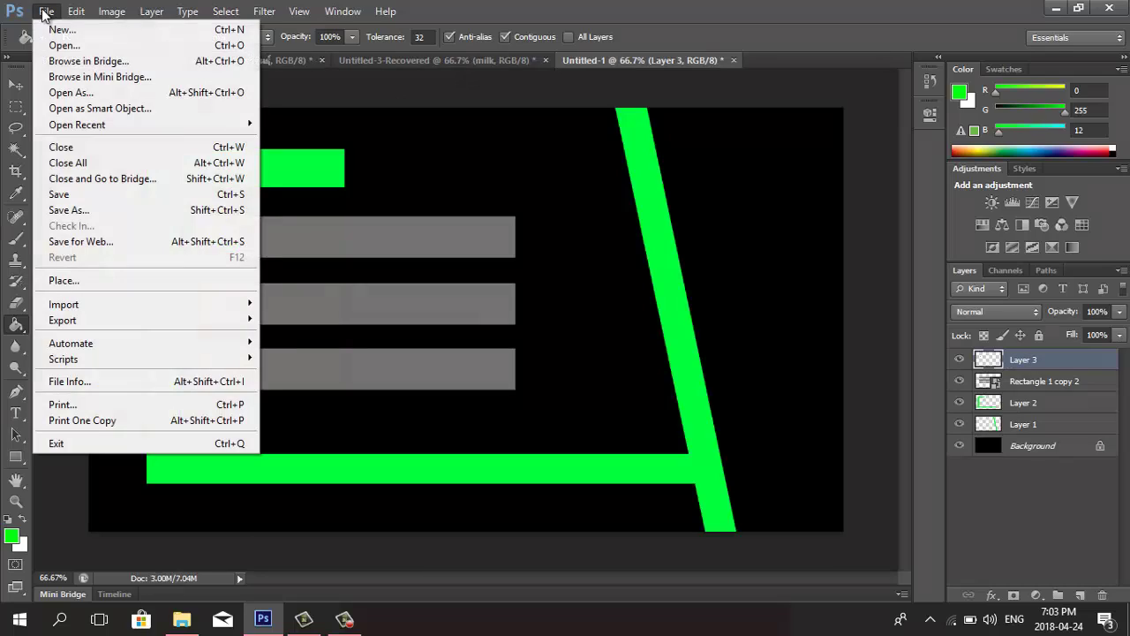
{"action": "left_click", "coordinate": [85, 47]}
{"action": "double_click", "coordinate": [396, 132]}
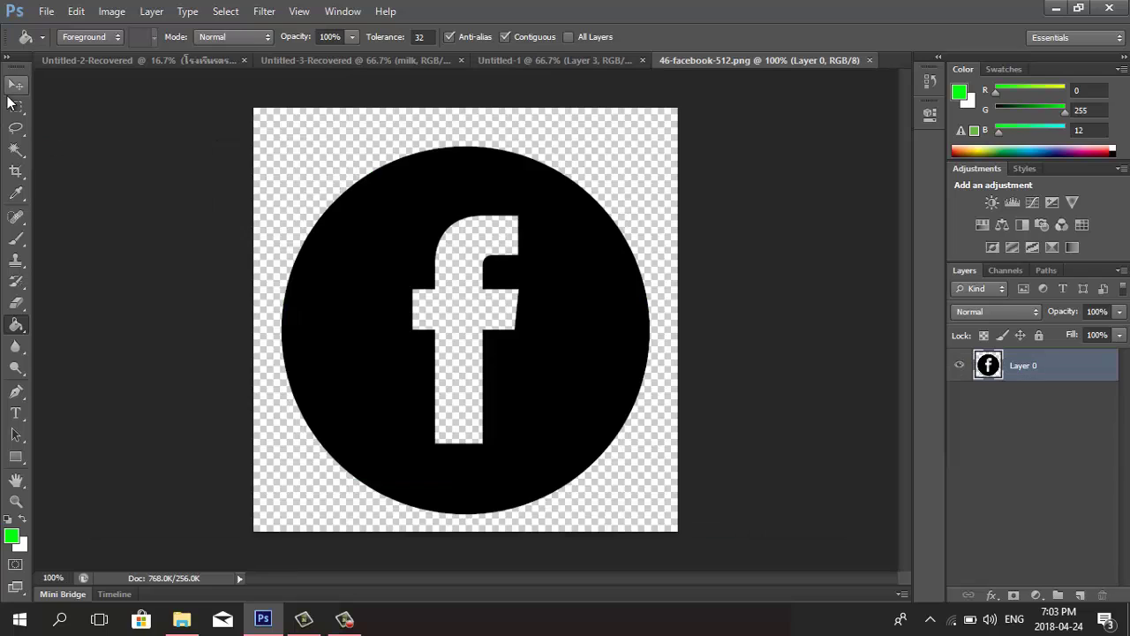
{"action": "left_click", "coordinate": [15, 85]}
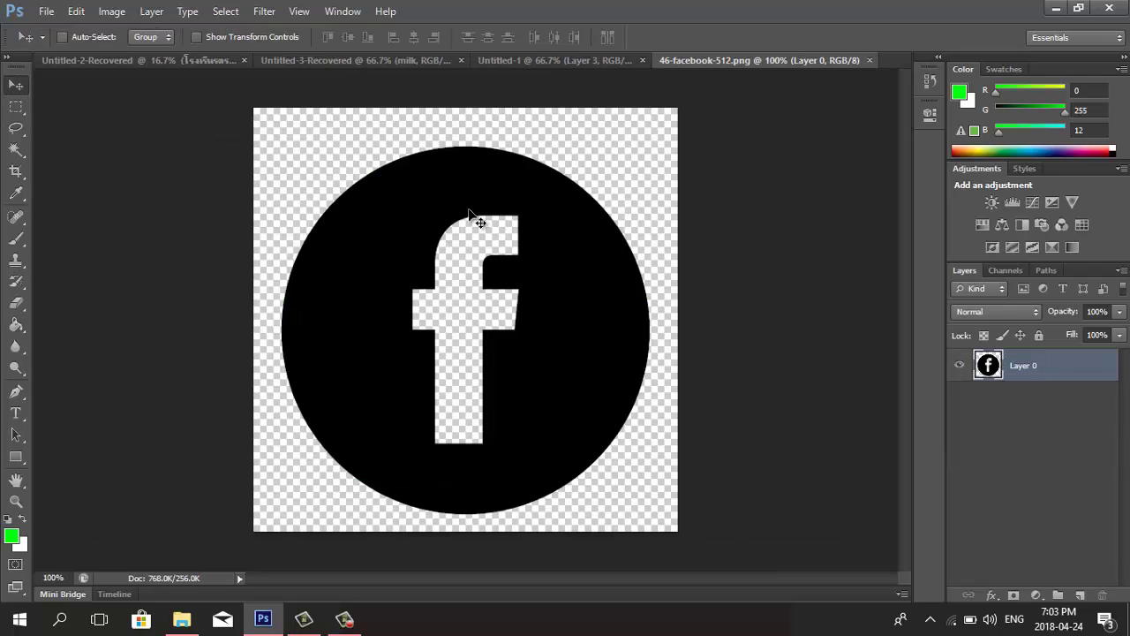
{"action": "mouse_move", "coordinate": [474, 220]}
{"action": "left_mouse_down"}
{"action": "mouse_move", "coordinate": [491, 62]}
{"action": "mouse_move", "coordinate": [494, 347]}
{"action": "left_mouse_up"}
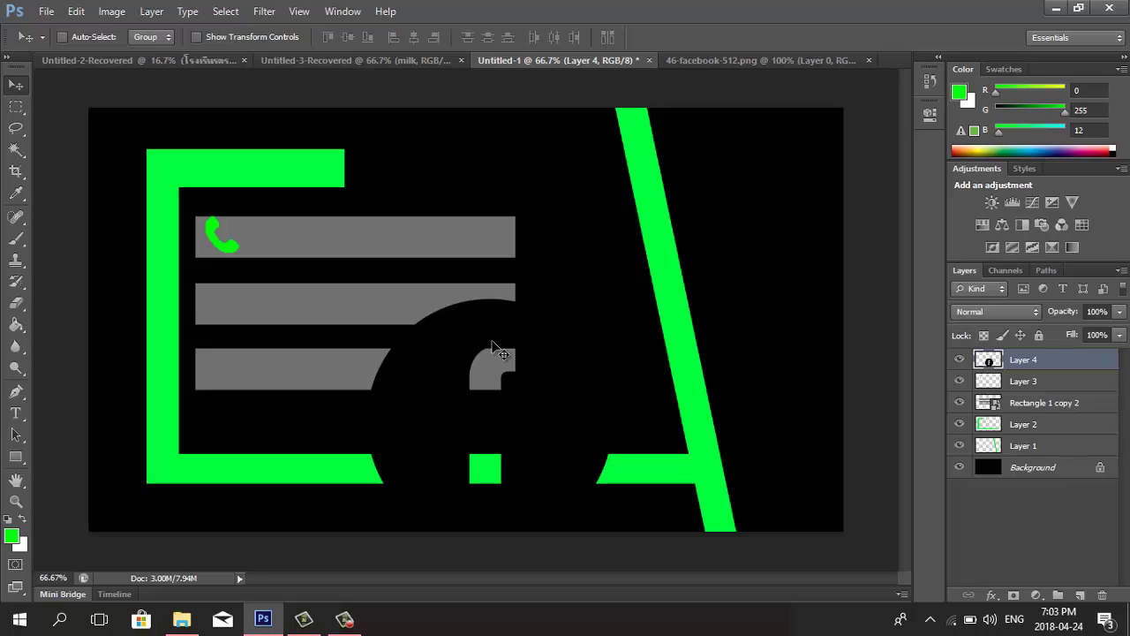
Step: Scale the Facebook icon down and place it at the left end of the second grey bar
{"action": "key", "text": "ctrl+t"}
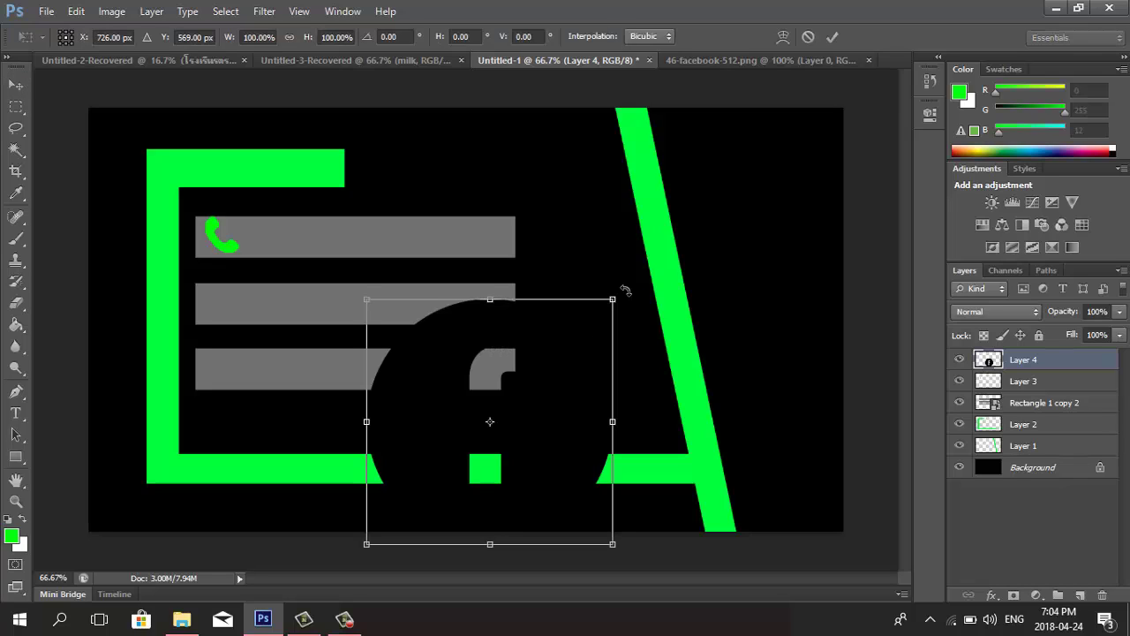
{"action": "mouse_move", "coordinate": [613, 300]}
{"action": "left_mouse_down"}
{"action": "mouse_move", "coordinate": [466, 528]}
{"action": "mouse_move", "coordinate": [424, 515]}
{"action": "mouse_move", "coordinate": [389, 525]}
{"action": "mouse_move", "coordinate": [325, 391]}
{"action": "mouse_move", "coordinate": [212, 314]}
{"action": "mouse_move", "coordinate": [231, 299]}
{"action": "left_mouse_up"}
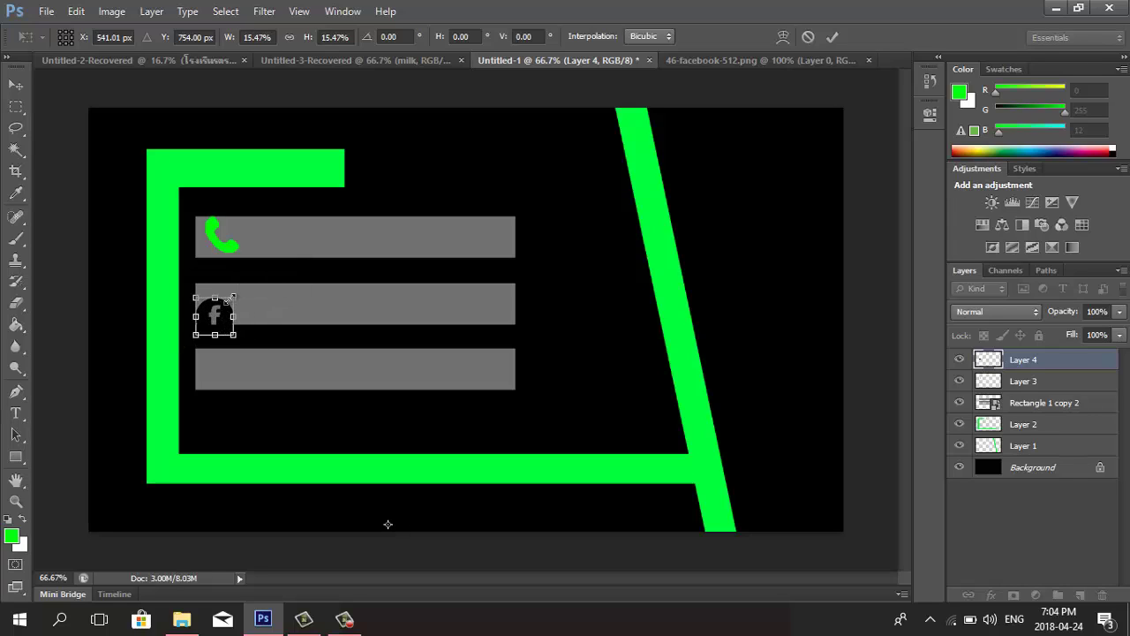
{"action": "left_click_drag", "start_coordinate": [226, 311], "coordinate": [231, 299]}
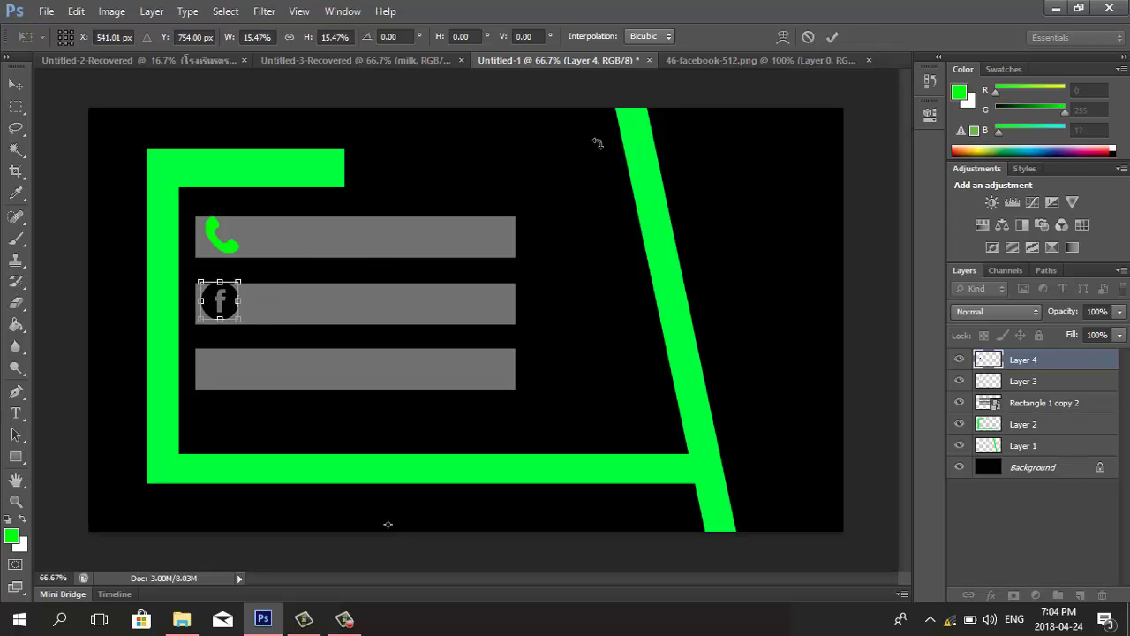
{"action": "left_click", "coordinate": [838, 32]}
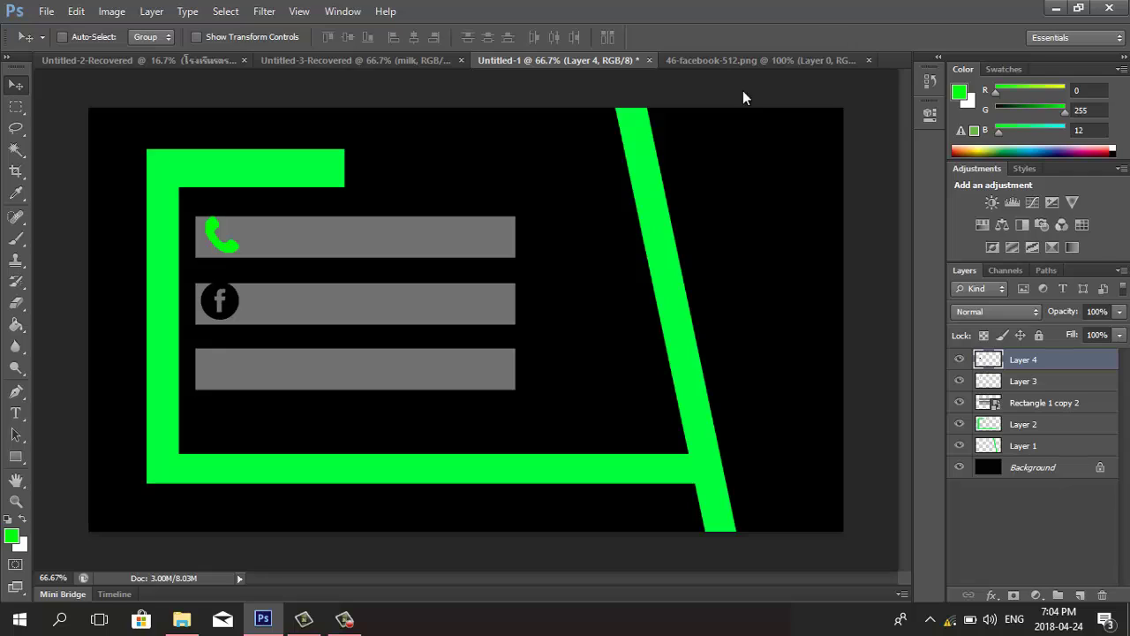
{"action": "left_click_drag", "start_coordinate": [240, 327], "coordinate": [246, 331]}
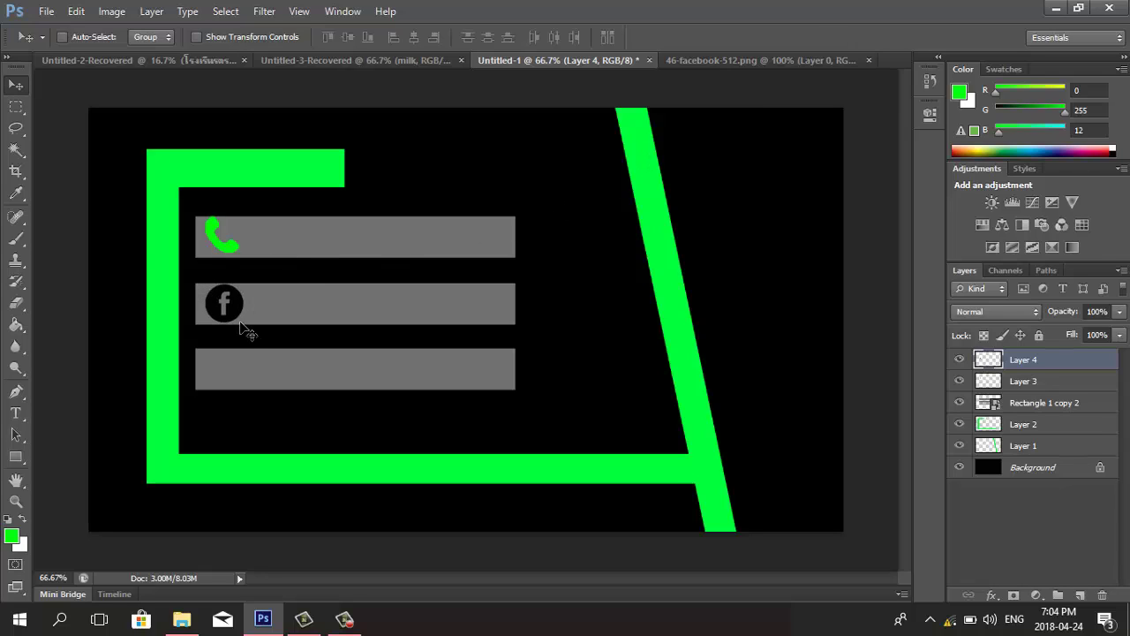
Step: Fill the black Facebook circle green, deselect, and close the 46-facebook-512.png document
{"action": "left_click", "coordinate": [13, 153]}
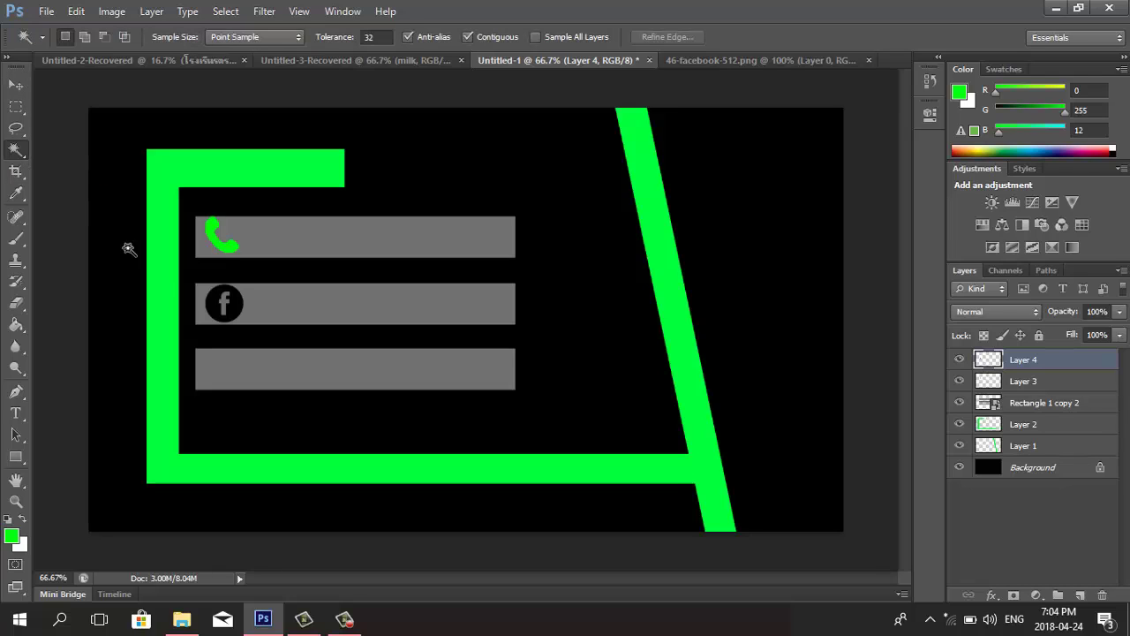
{"action": "left_click", "coordinate": [218, 300]}
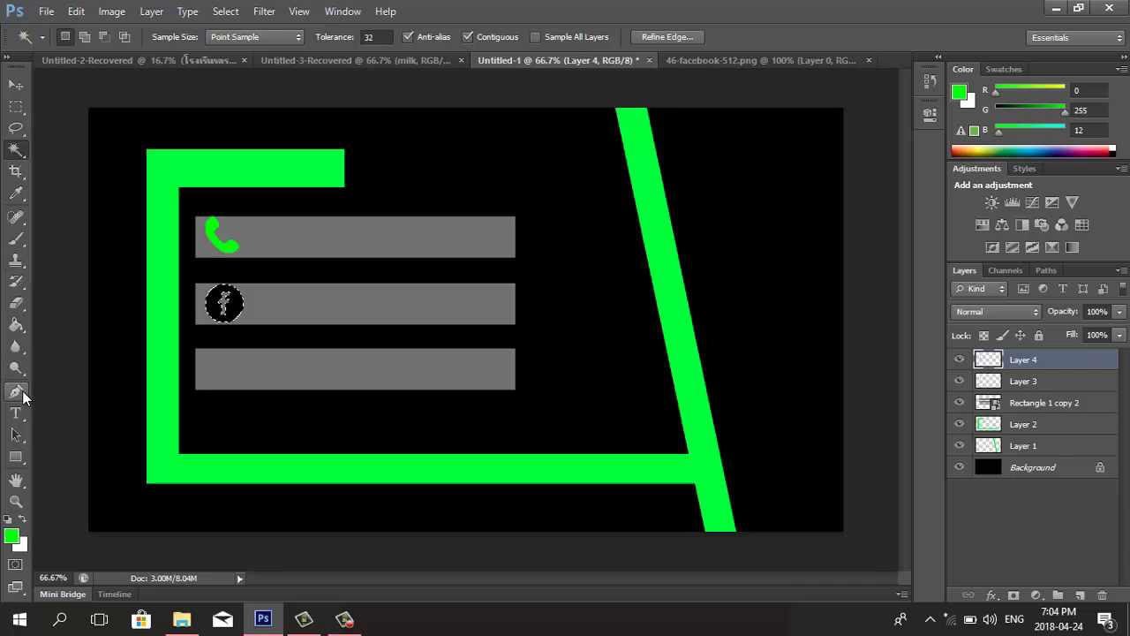
{"action": "left_click", "coordinate": [16, 324]}
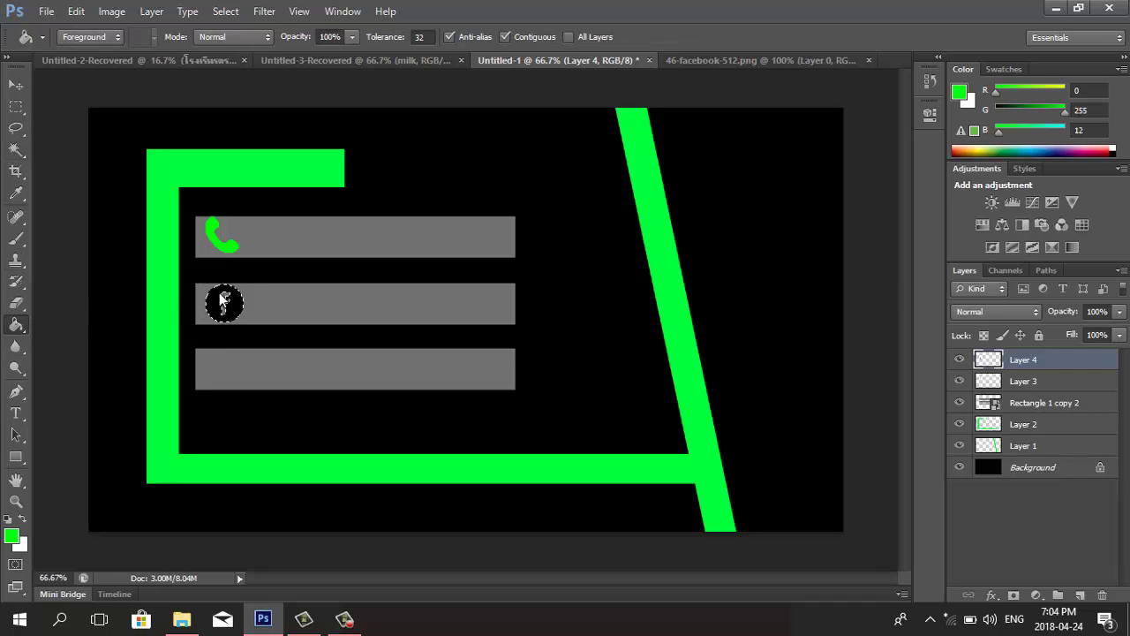
{"action": "left_click", "coordinate": [222, 304]}
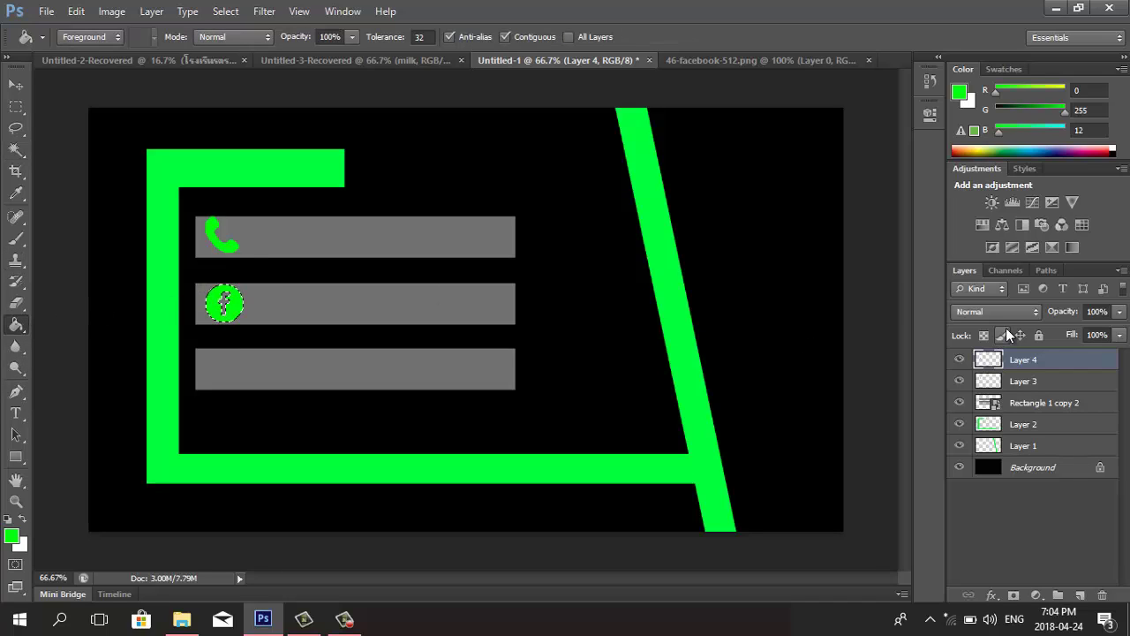
{"action": "key", "text": "ctrl+d"}
{"action": "left_click", "coordinate": [853, 61]}
{"action": "left_click", "coordinate": [870, 60]}
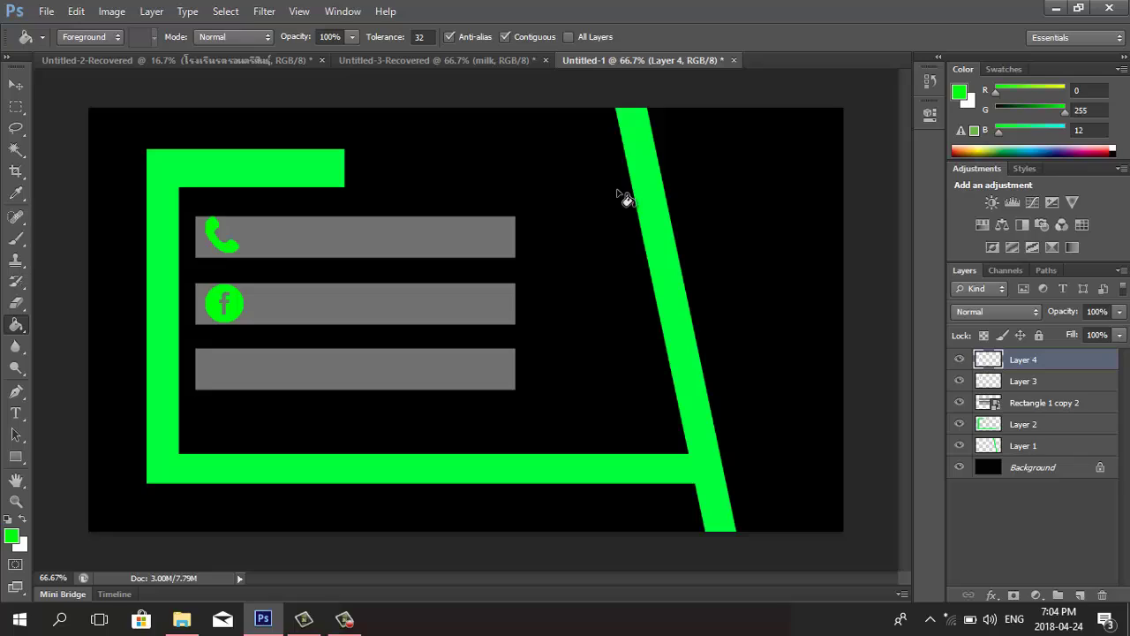
Step: Open location-alt-512.png and drag the pin image into the Untitled-1 card
{"action": "left_click", "coordinate": [46, 13]}
{"action": "left_click", "coordinate": [53, 47]}
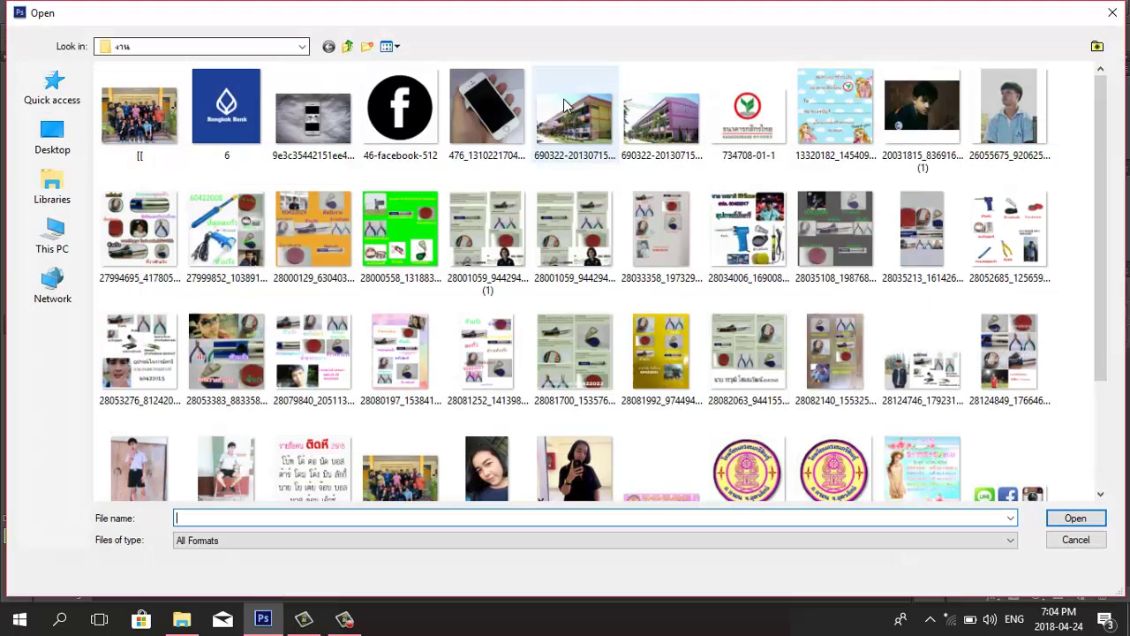
{"action": "scroll", "coordinate": [565, 265], "scroll_direction": "down", "scroll_amount": 3}
{"action": "double_click", "coordinate": [402, 450]}
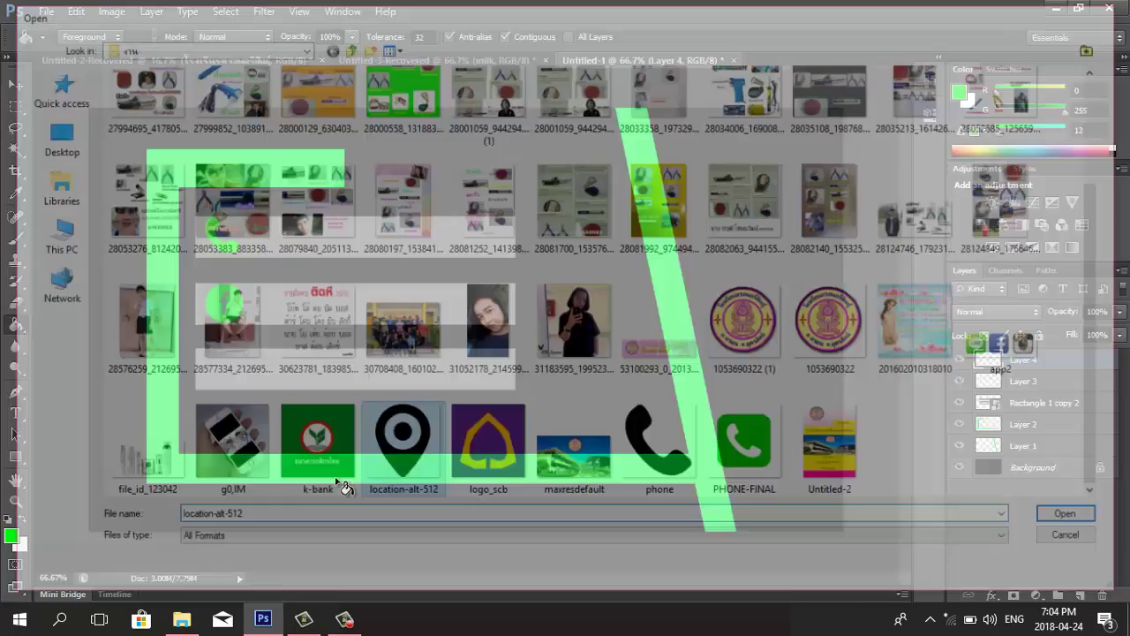
{"action": "left_click", "coordinate": [16, 84]}
{"action": "mouse_move", "coordinate": [481, 141]}
{"action": "left_mouse_down"}
{"action": "mouse_move", "coordinate": [507, 57]}
{"action": "mouse_move", "coordinate": [428, 325]}
{"action": "left_mouse_up"}
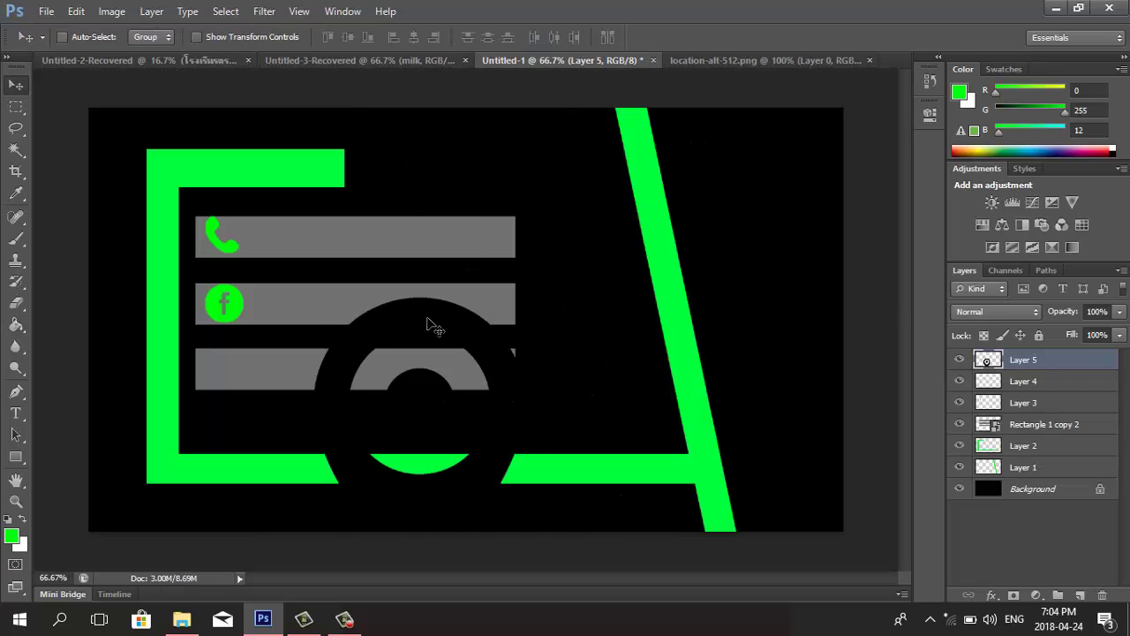
Step: Scale the pin icon to about 14% and place it at the left of the third grey bar
{"action": "key", "text": "ctrl+t"}
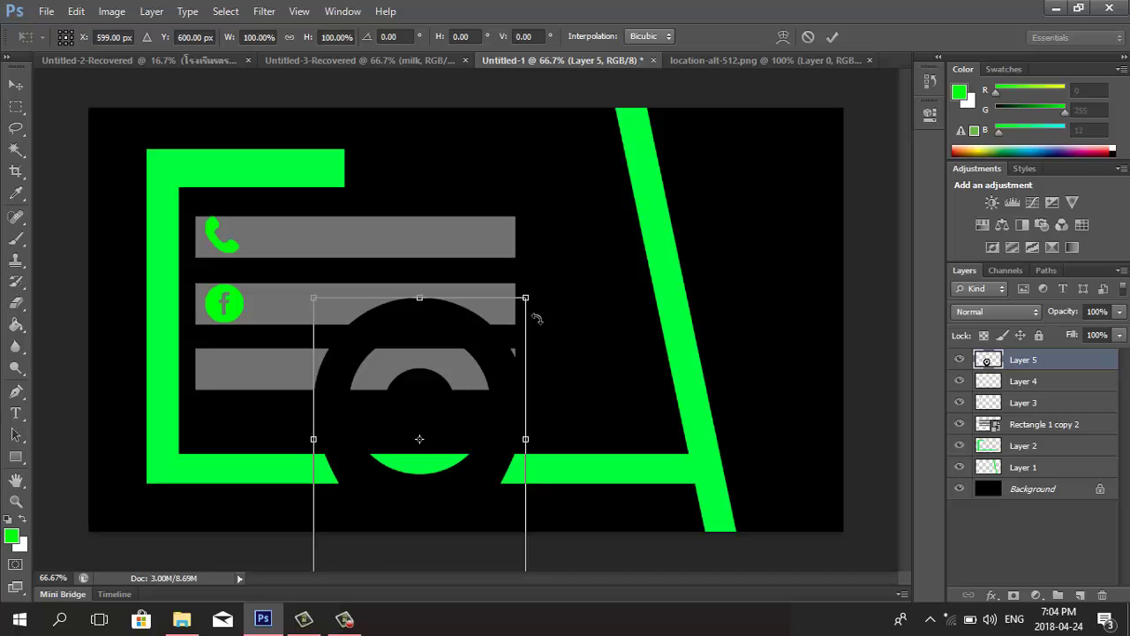
{"action": "mouse_move", "coordinate": [524, 300]}
{"action": "left_mouse_down"}
{"action": "mouse_move", "coordinate": [385, 490]}
{"action": "mouse_move", "coordinate": [346, 516]}
{"action": "mouse_move", "coordinate": [362, 522]}
{"action": "mouse_move", "coordinate": [240, 363]}
{"action": "mouse_move", "coordinate": [218, 361]}
{"action": "mouse_move", "coordinate": [234, 364]}
{"action": "mouse_move", "coordinate": [228, 381]}
{"action": "left_mouse_up"}
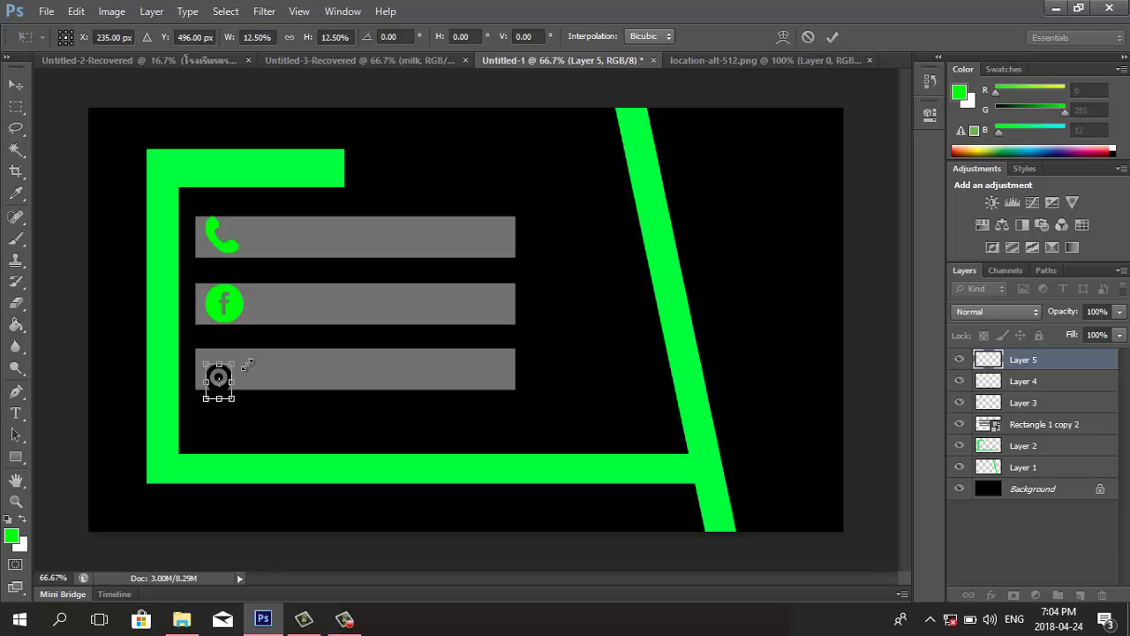
{"action": "left_click_drag", "start_coordinate": [246, 364], "coordinate": [250, 358]}
{"action": "left_click_drag", "start_coordinate": [227, 370], "coordinate": [228, 365]}
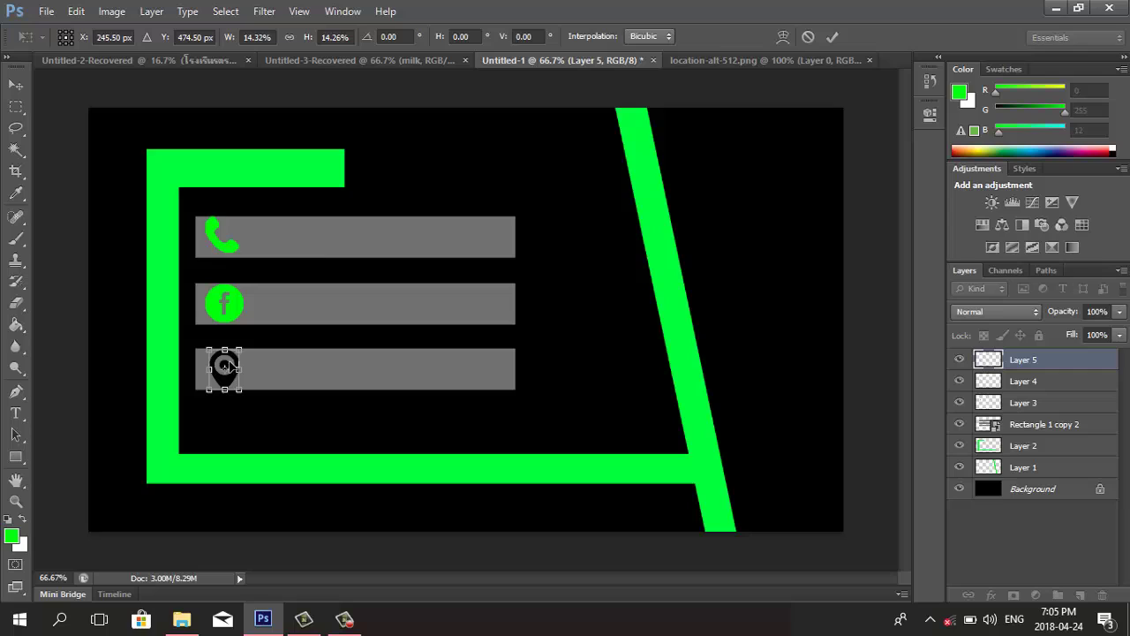
{"action": "left_click", "coordinate": [831, 34]}
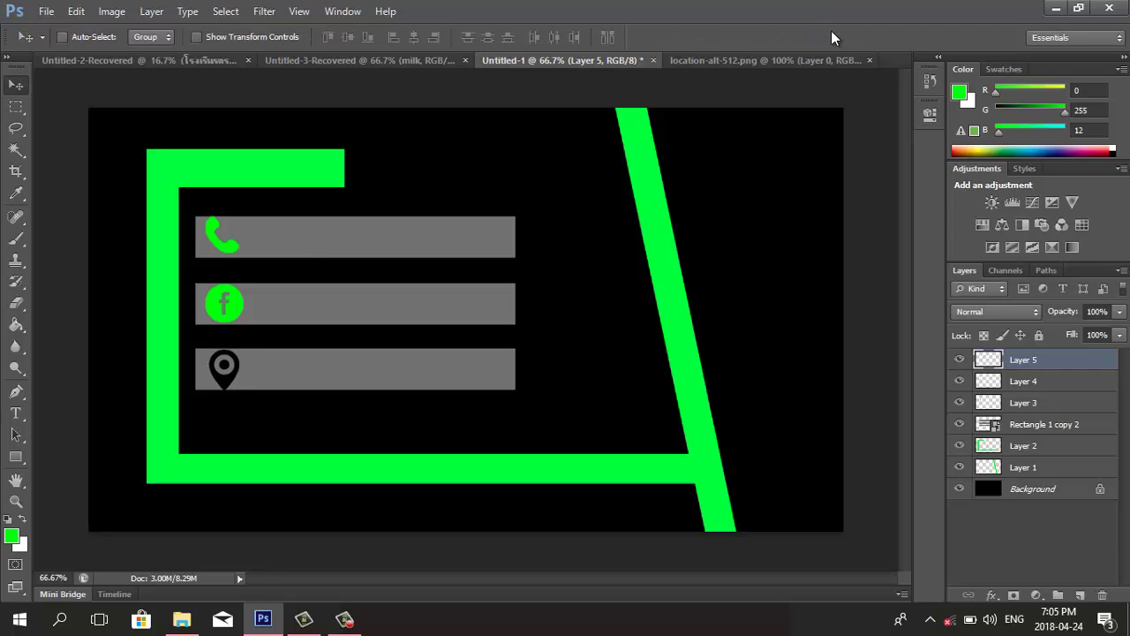
Step: Magic-wand select the black location pin, fill it green, and deselect
{"action": "left_click", "coordinate": [16, 171]}
{"action": "left_click", "coordinate": [17, 150]}
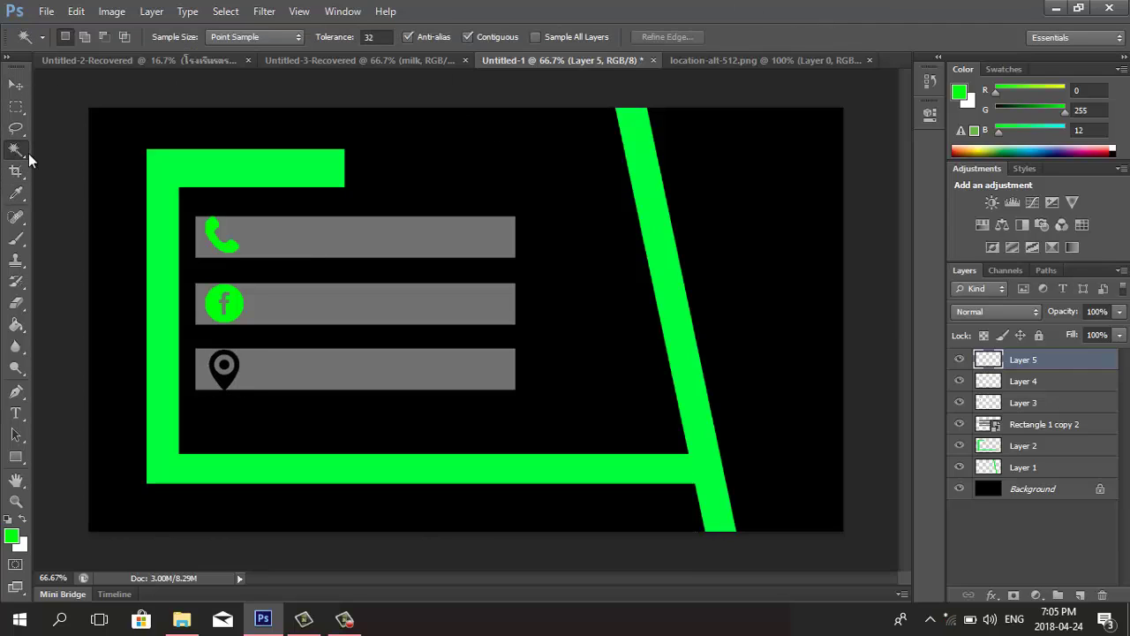
{"action": "left_click", "coordinate": [227, 377]}
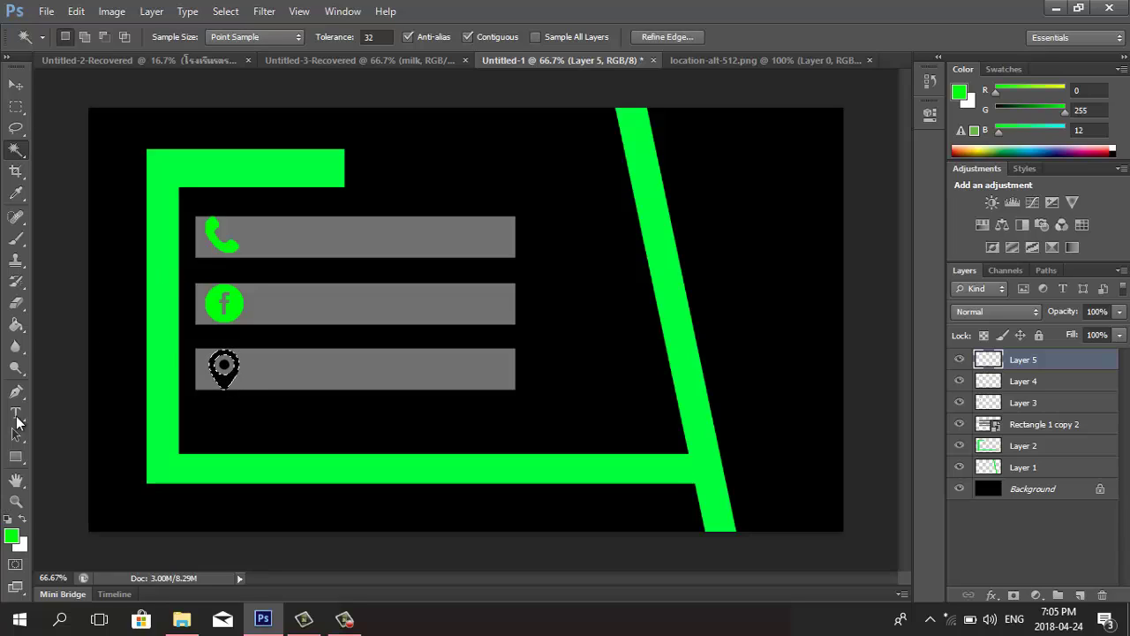
{"action": "left_click", "coordinate": [16, 325]}
{"action": "left_click", "coordinate": [221, 383]}
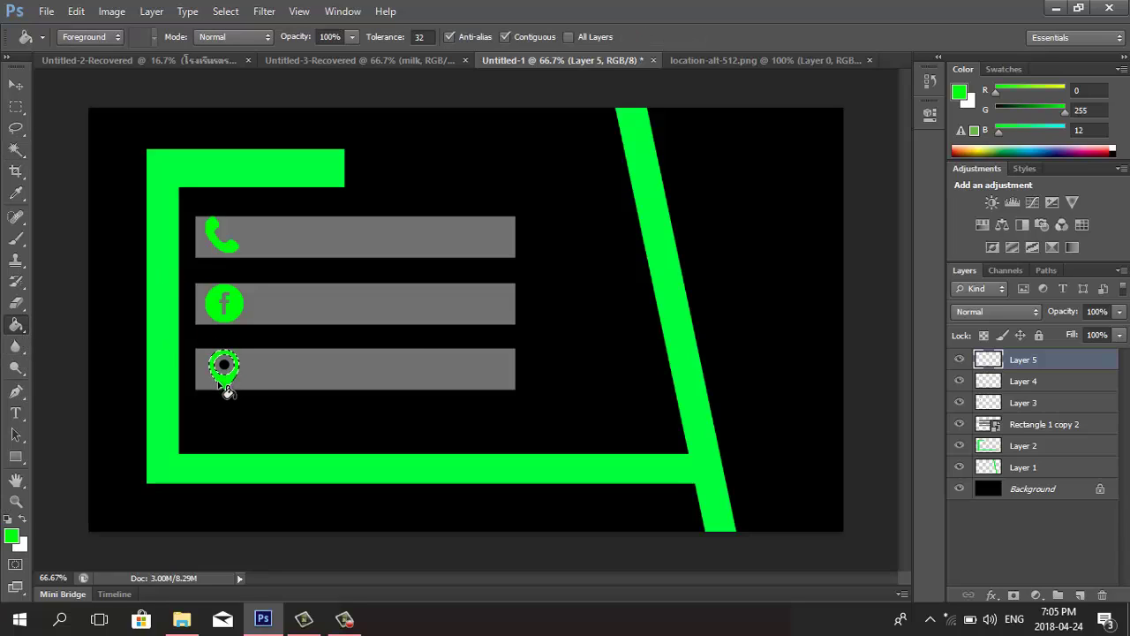
{"action": "key", "text": "ctrl+d"}
{"action": "left_click", "coordinate": [439, 58]}
{"action": "left_click", "coordinate": [640, 57]}
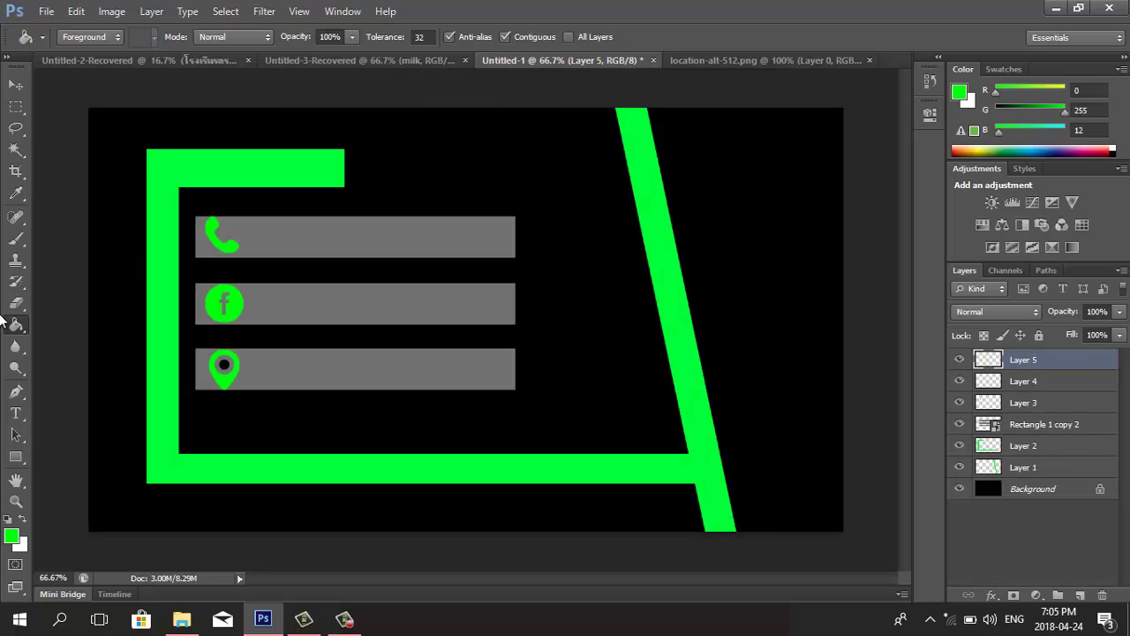
Step: Add the phone number in black 30 pt left-aligned text beside the phone icon
{"action": "left_click", "coordinate": [14, 414]}
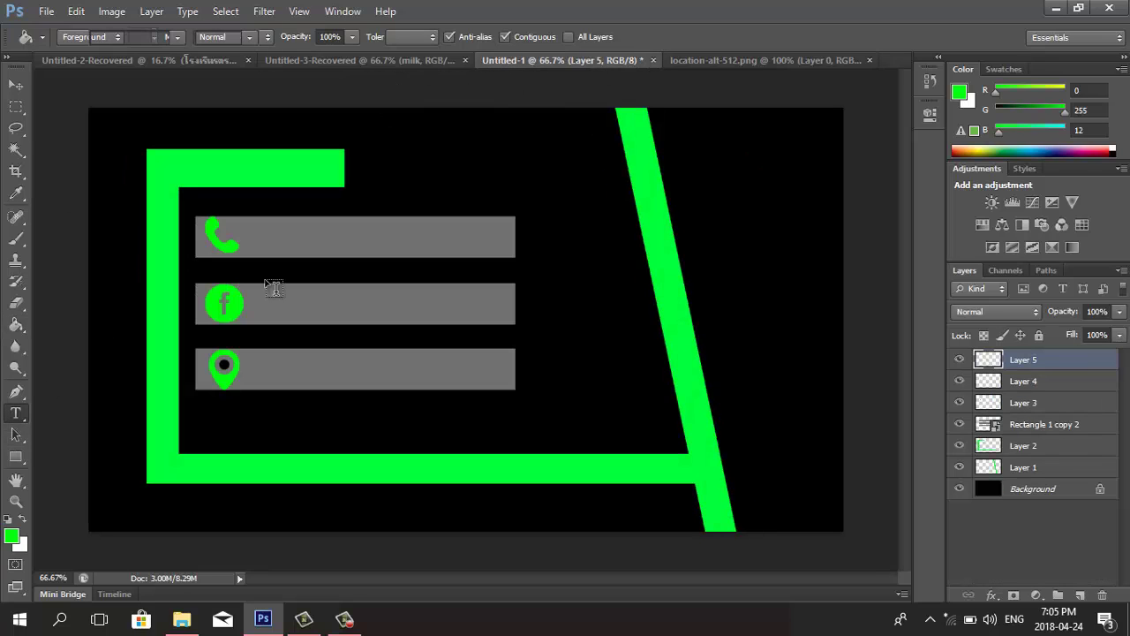
{"action": "left_click", "coordinate": [263, 225]}
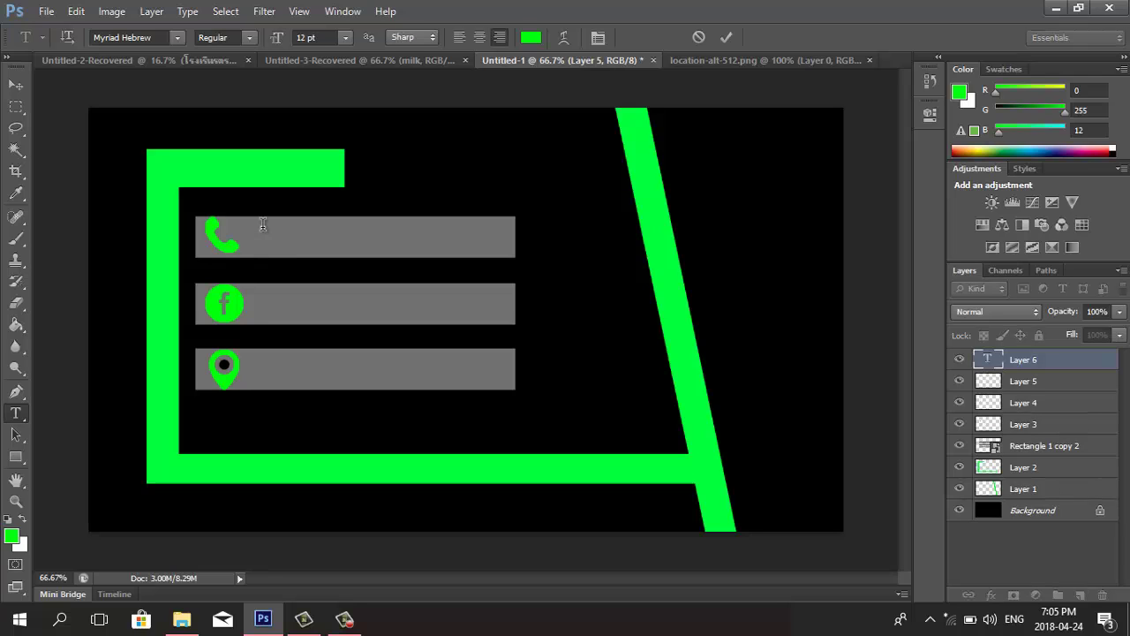
{"action": "left_click", "coordinate": [343, 40]}
{"action": "left_click", "coordinate": [335, 236]}
{"action": "left_click", "coordinate": [531, 37]}
{"action": "left_click_drag", "start_coordinate": [348, 320], "coordinate": [369, 394]}
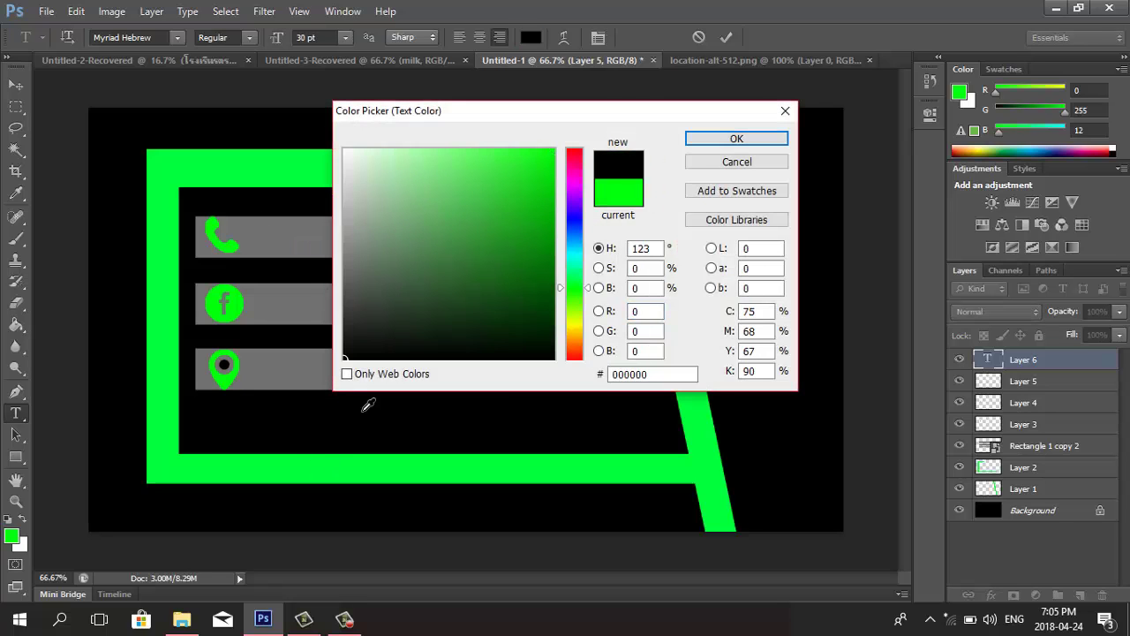
{"action": "left_click", "coordinate": [697, 142]}
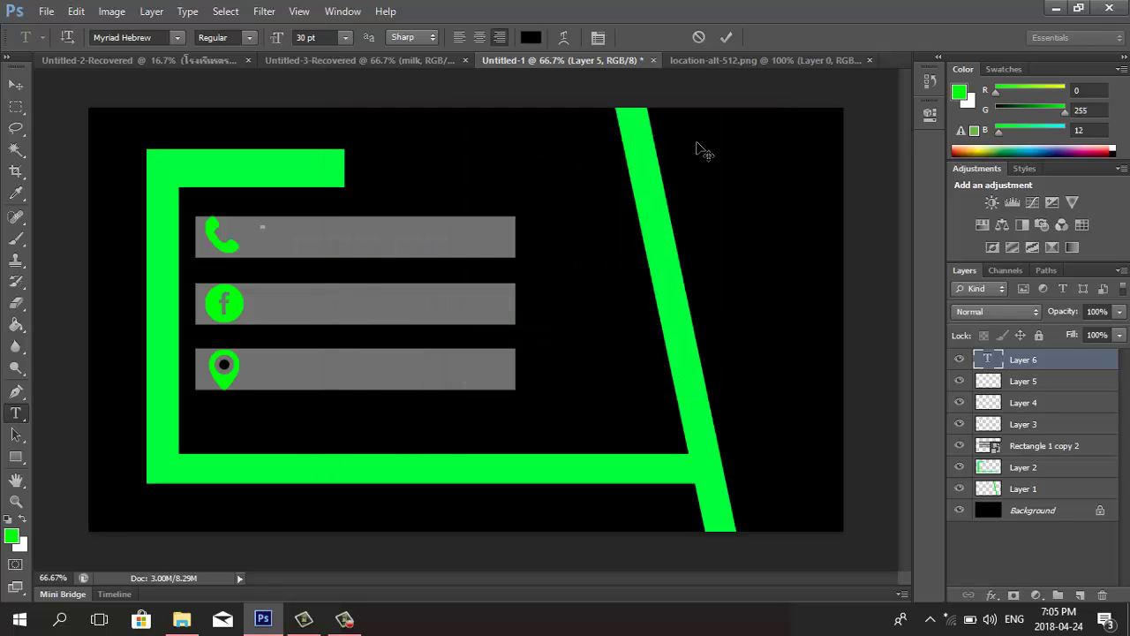
{"action": "left_click", "coordinate": [267, 224]}
{"action": "type", "text": "099"}
{"action": "type", "text": "999999"}
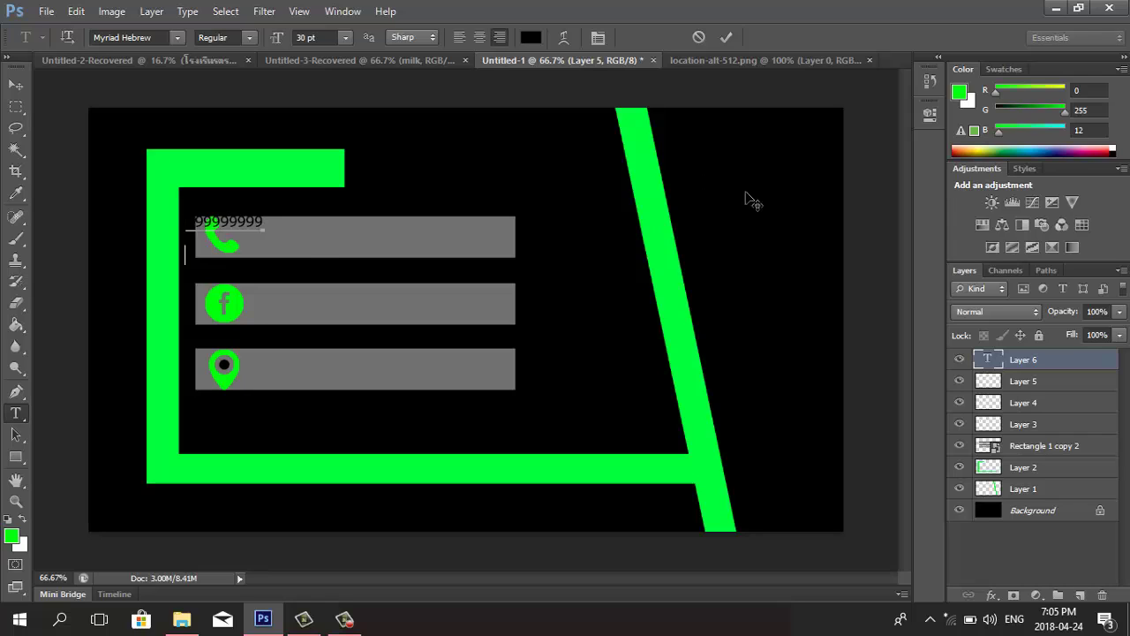
{"action": "key", "text": "ctrl+shift+l"}
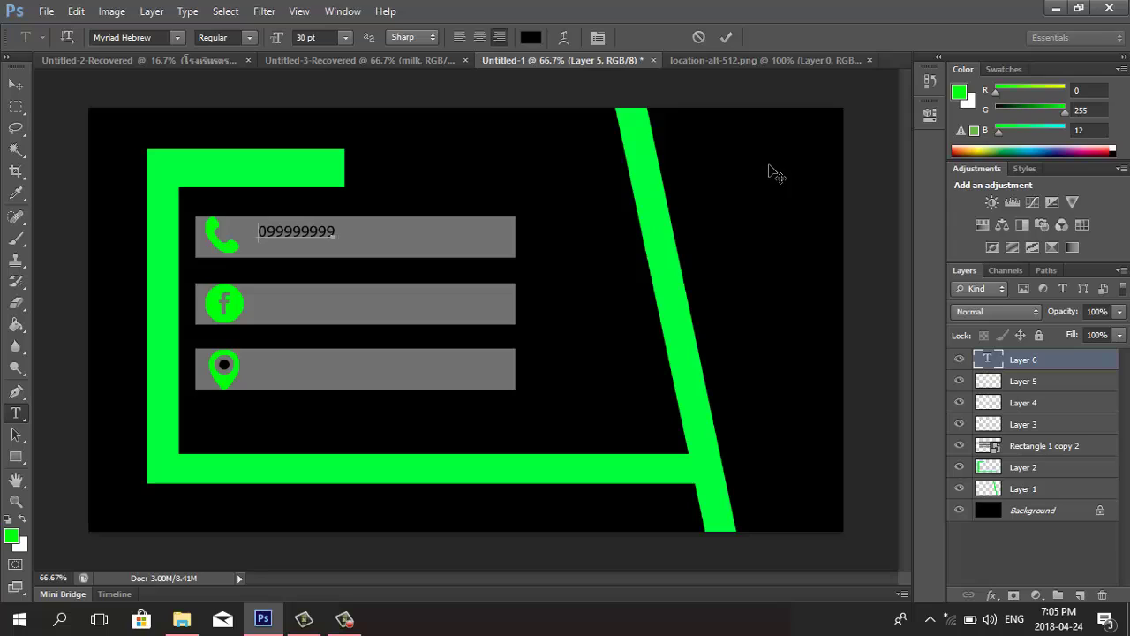
{"action": "left_click_drag", "start_coordinate": [776, 174], "coordinate": [771, 182]}
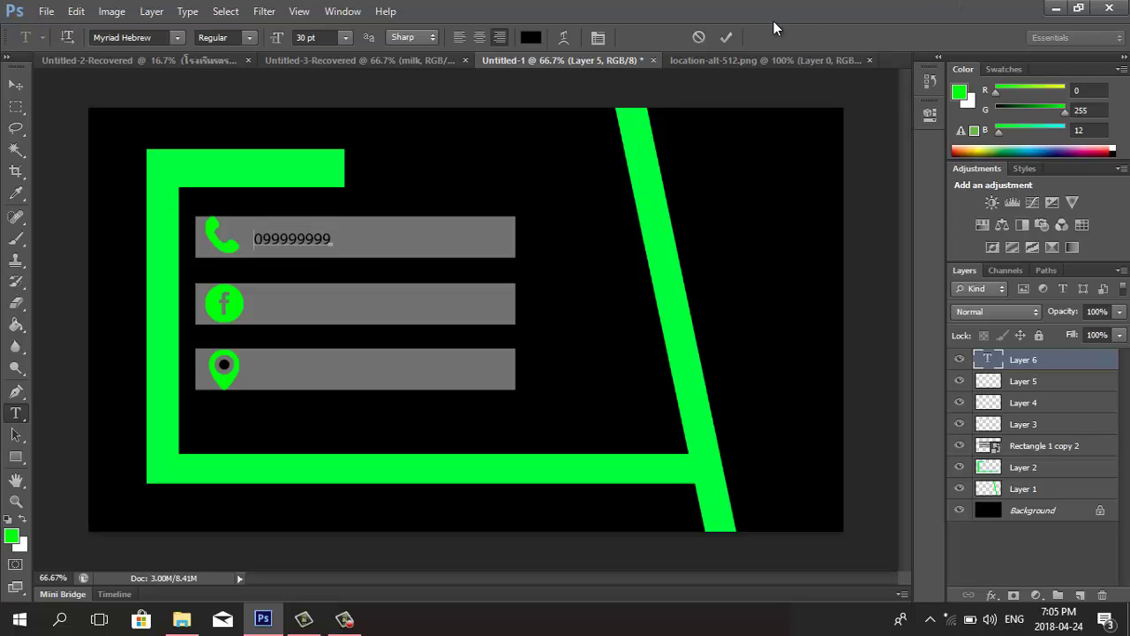
{"action": "left_click", "coordinate": [724, 38]}
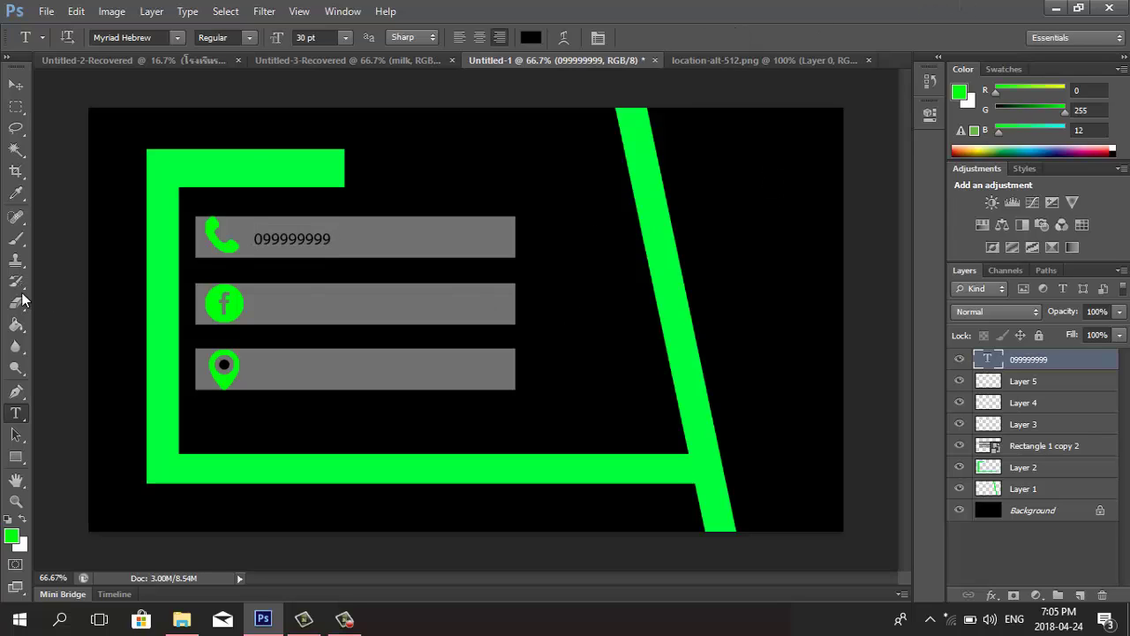
Step: Type the Facebook name as left-aligned text beside the Facebook icon on the middle bar
{"action": "left_click", "coordinate": [539, 265]}
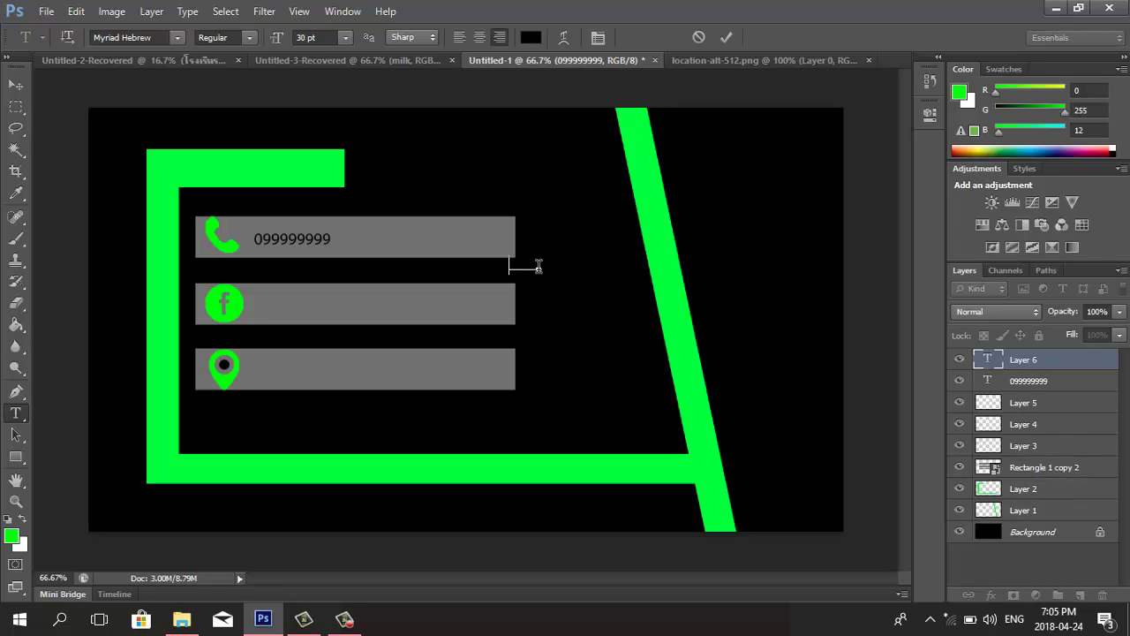
{"action": "type", "text": "milk"}
{"action": "mouse_move", "coordinate": [521, 348]}
{"action": "left_mouse_down"}
{"action": "mouse_move", "coordinate": [402, 393]}
{"action": "mouse_move", "coordinate": [341, 352]}
{"action": "left_mouse_up"}
{"action": "type", "text": "Sup"}
{"action": "type", "text": "aporn"}
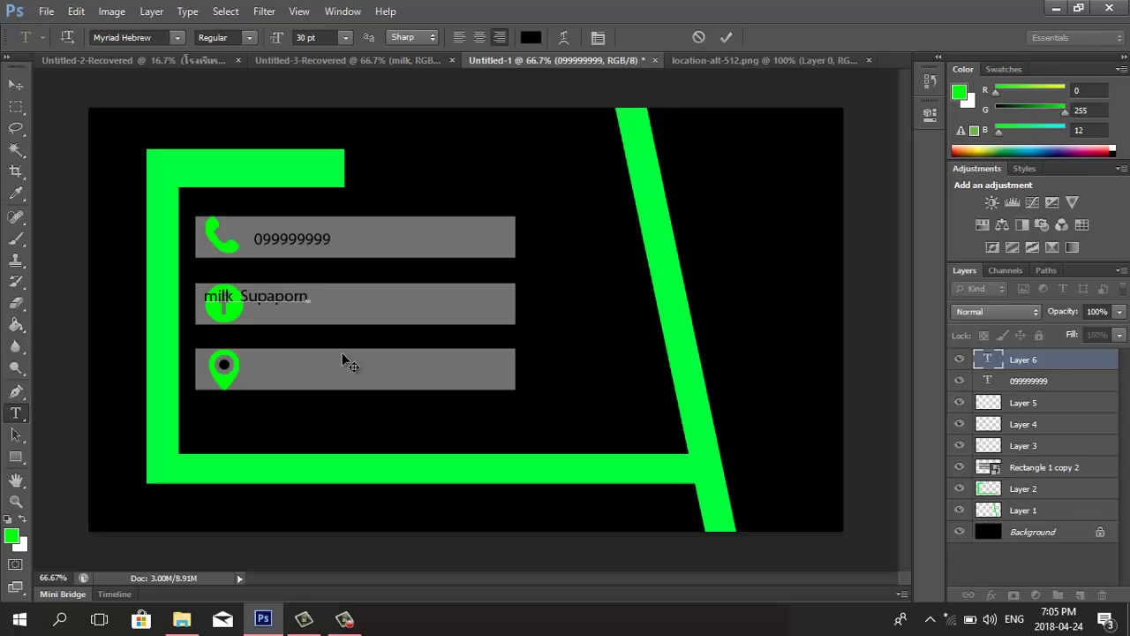
{"action": "key", "text": "ctrl+shift+l"}
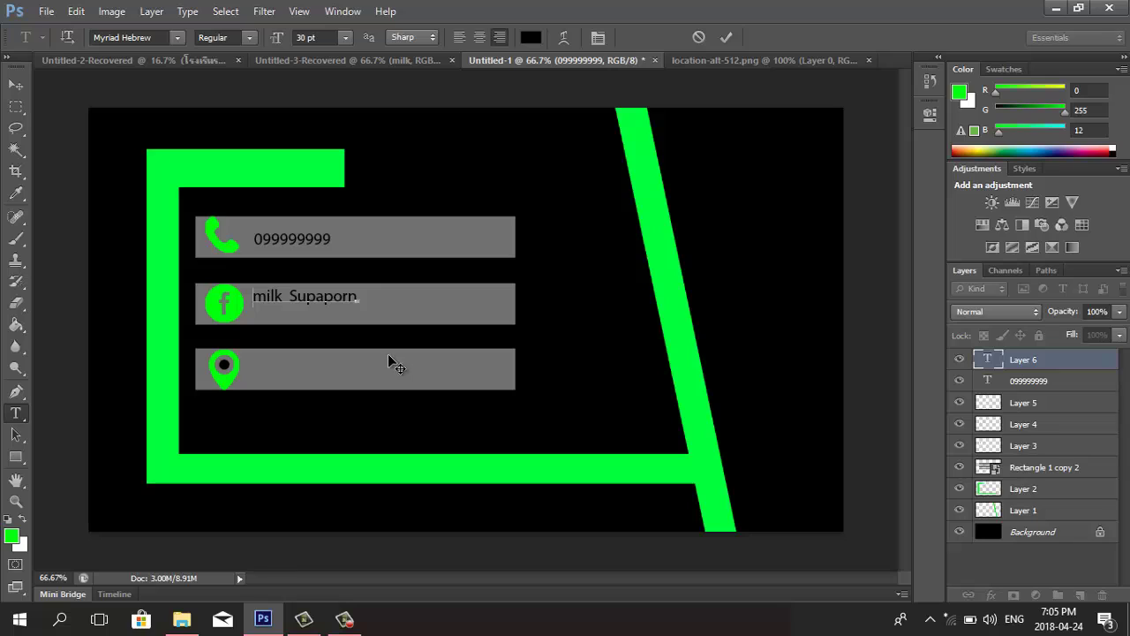
{"action": "left_click_drag", "start_coordinate": [388, 361], "coordinate": [395, 367]}
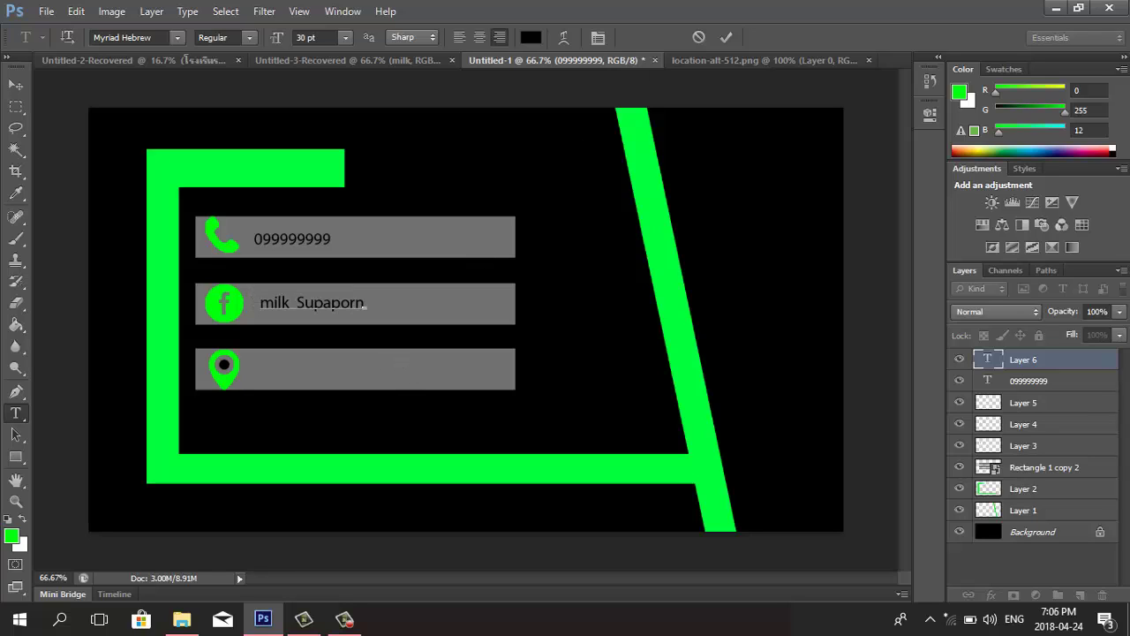
{"action": "left_click", "coordinate": [626, 115]}
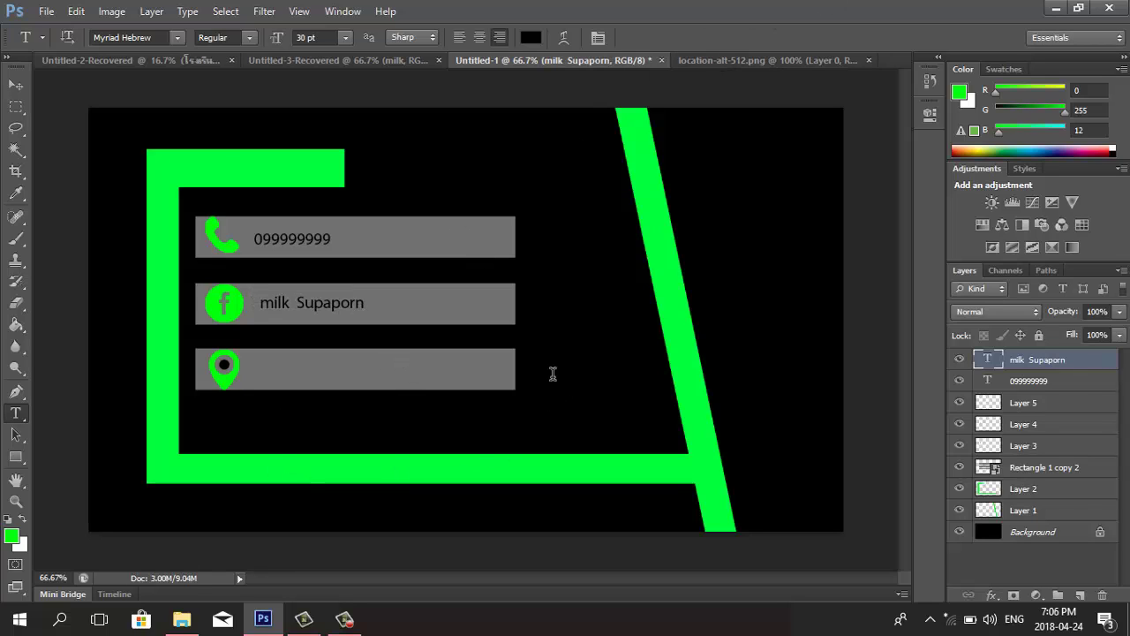
Step: Type the house number onto the location bar, commit it, and switch input to Thai
{"action": "left_click", "coordinate": [553, 373]}
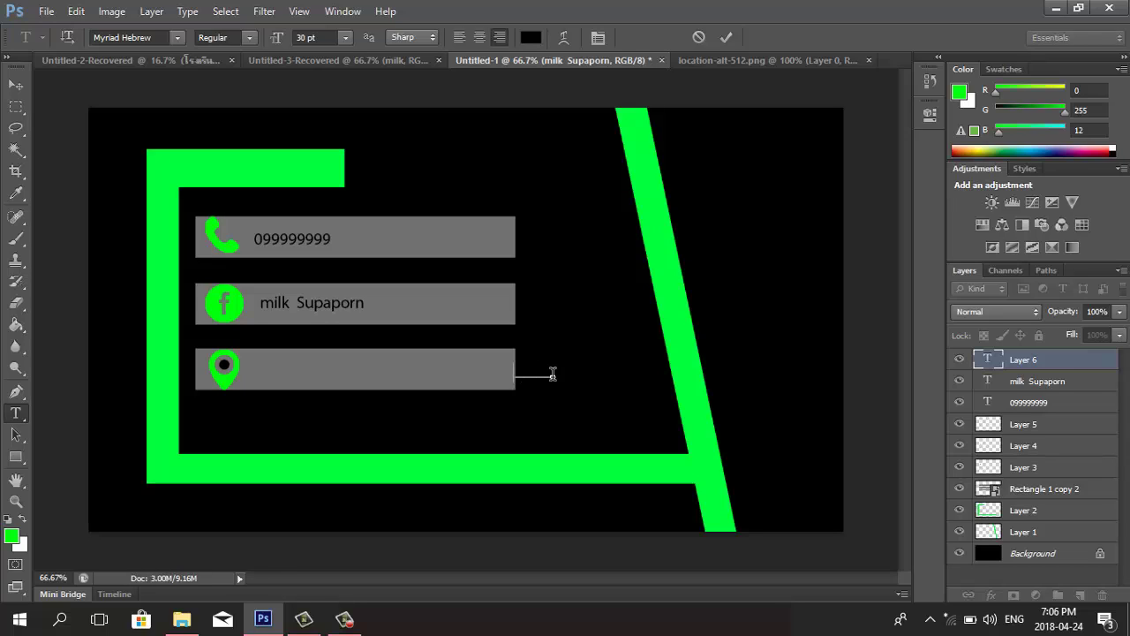
{"action": "type", "text": "11/11"}
{"action": "mouse_move", "coordinate": [522, 433]}
{"action": "left_mouse_down"}
{"action": "mouse_move", "coordinate": [313, 424]}
{"action": "mouse_move", "coordinate": [322, 435]}
{"action": "left_mouse_up"}
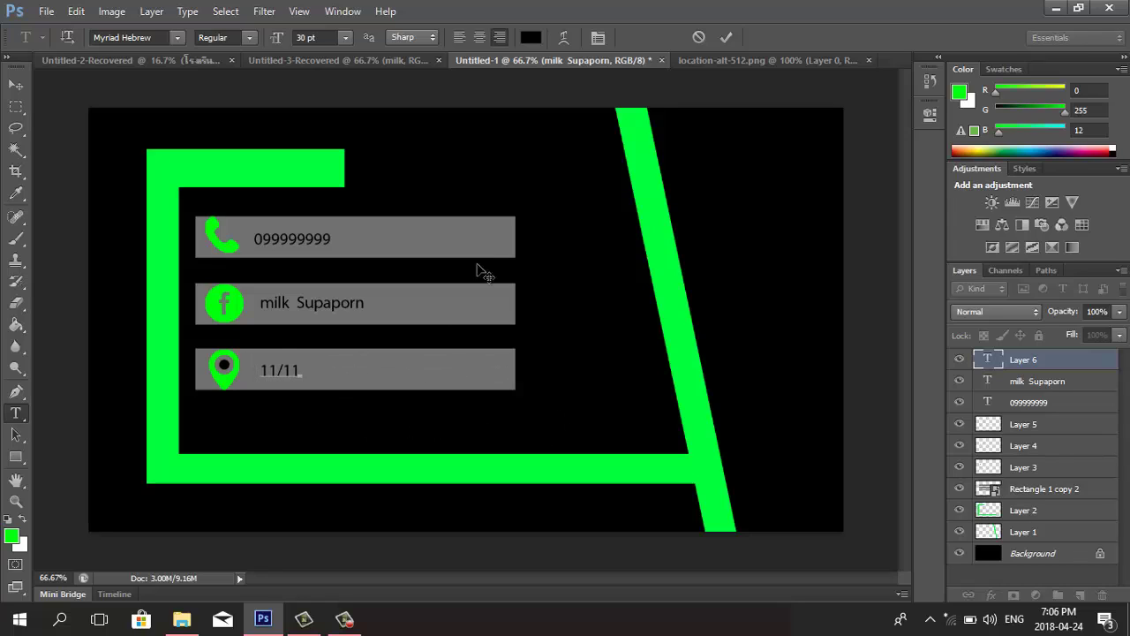
{"action": "left_click", "coordinate": [726, 37]}
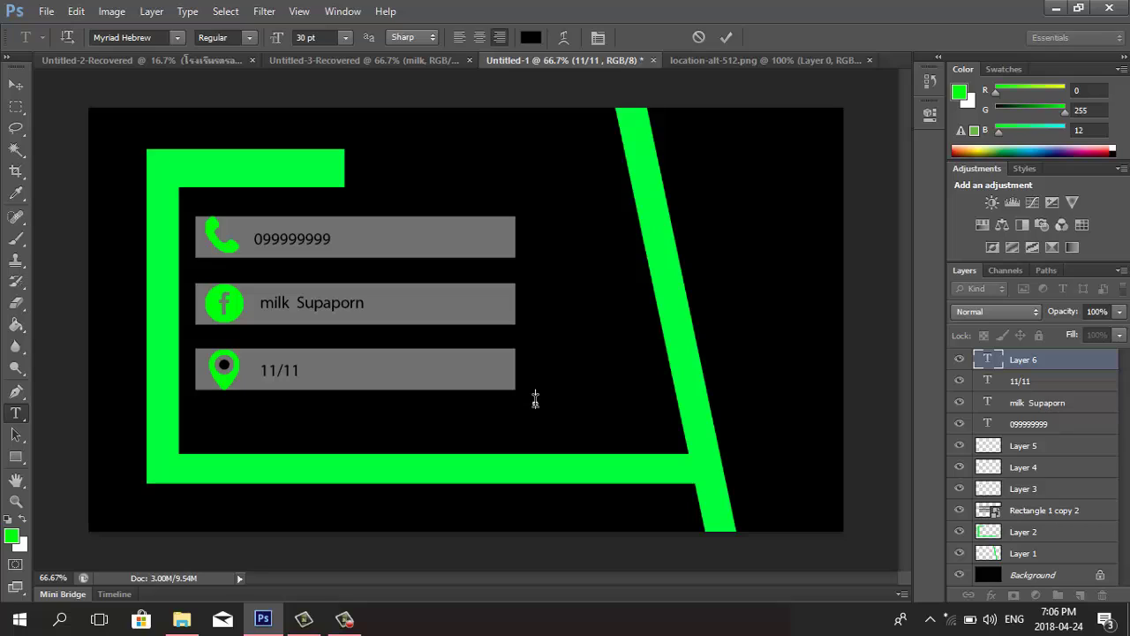
{"action": "key", "text": "alt+shift"}
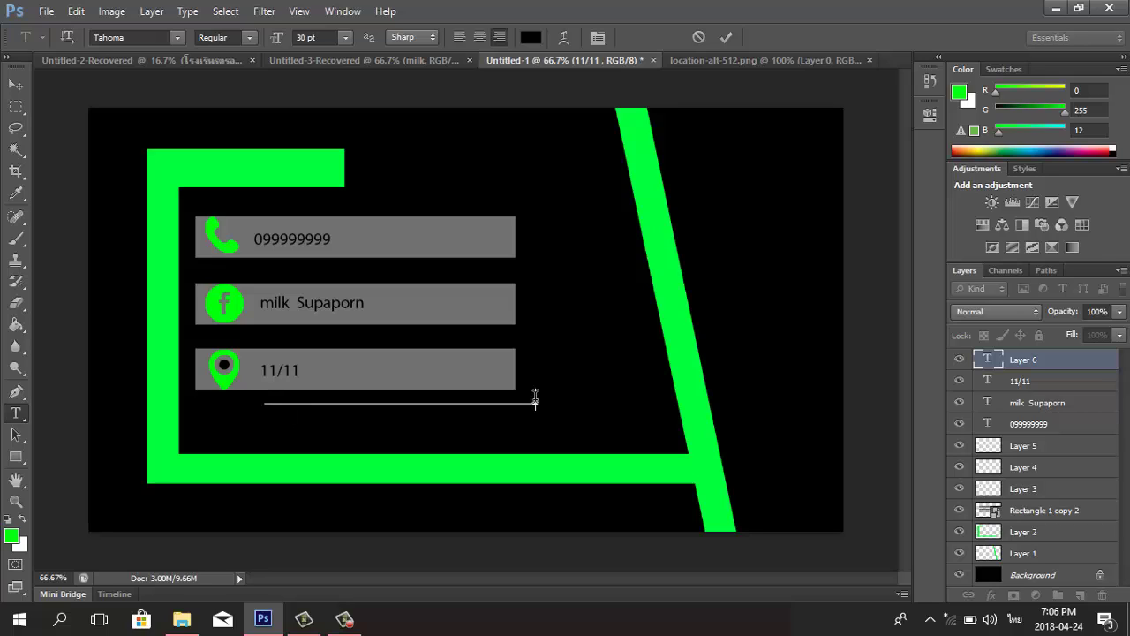
Step: Paste the Thai address line, size it 24 pt, and fit it in the location bar
{"action": "key", "text": "ctrl+v"}
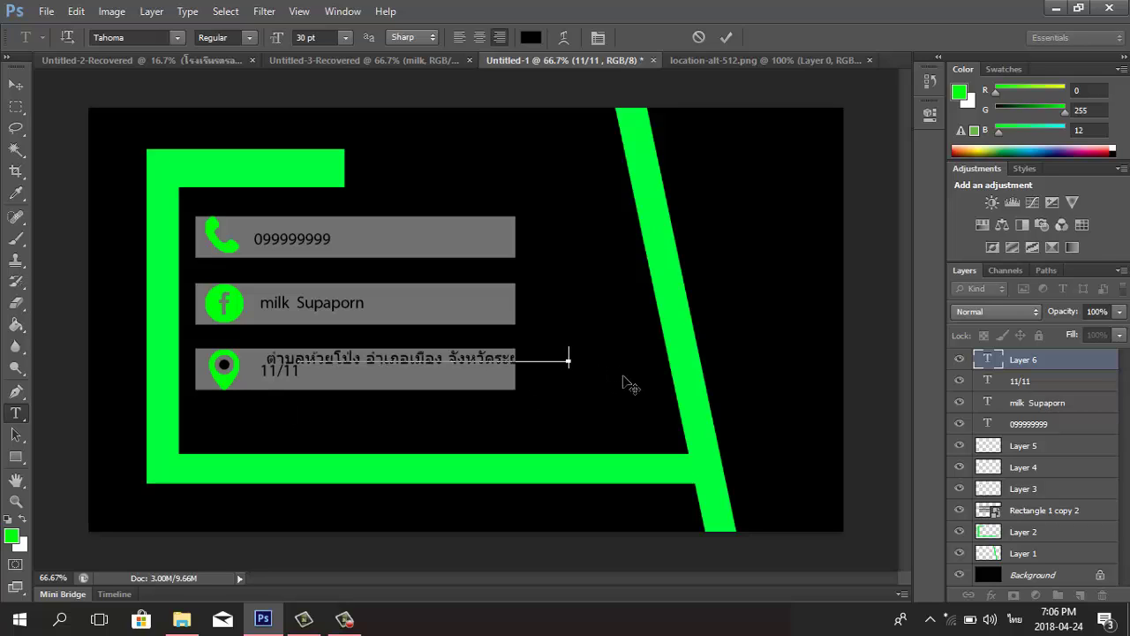
{"action": "left_click_drag", "start_coordinate": [609, 380], "coordinate": [631, 395]}
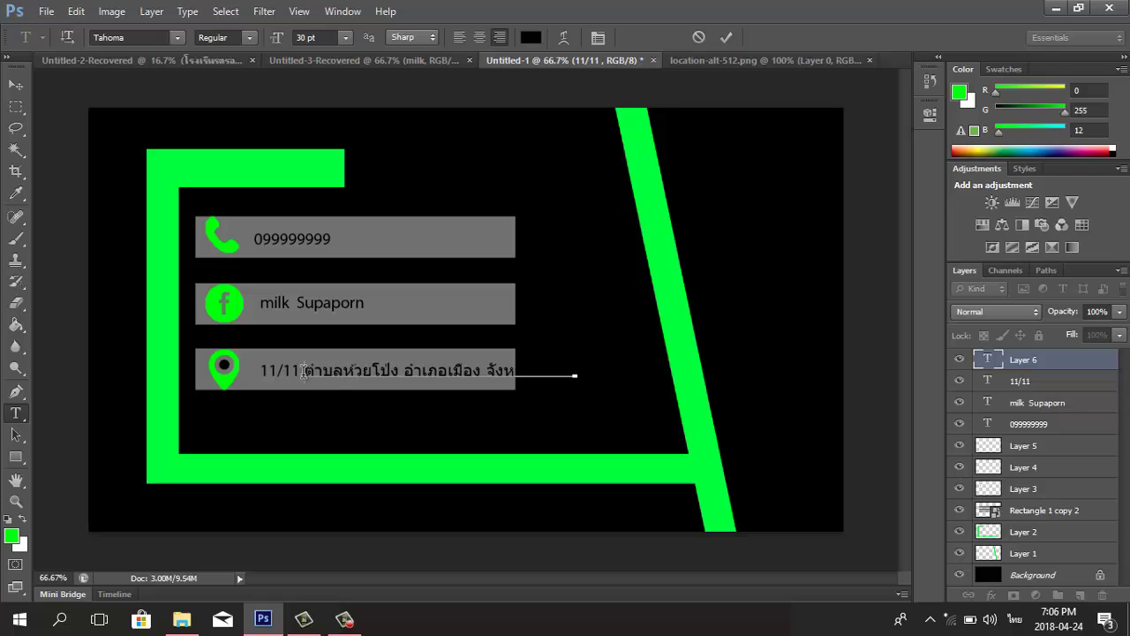
{"action": "left_click", "coordinate": [299, 378]}
{"action": "key", "text": "ctrl+a"}
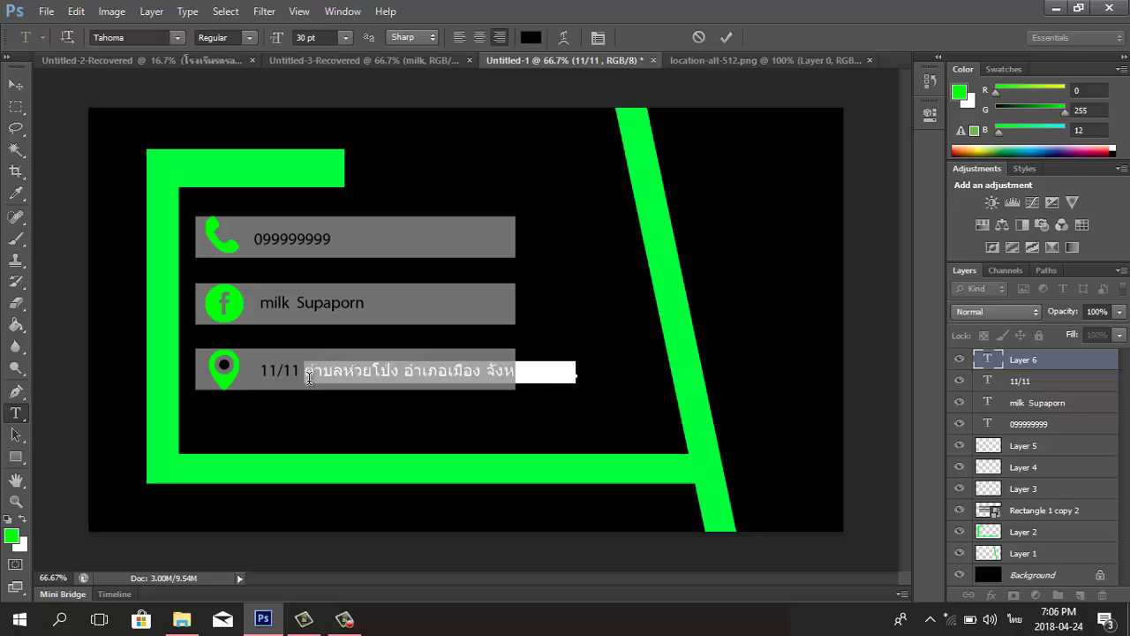
{"action": "left_click", "coordinate": [345, 37]}
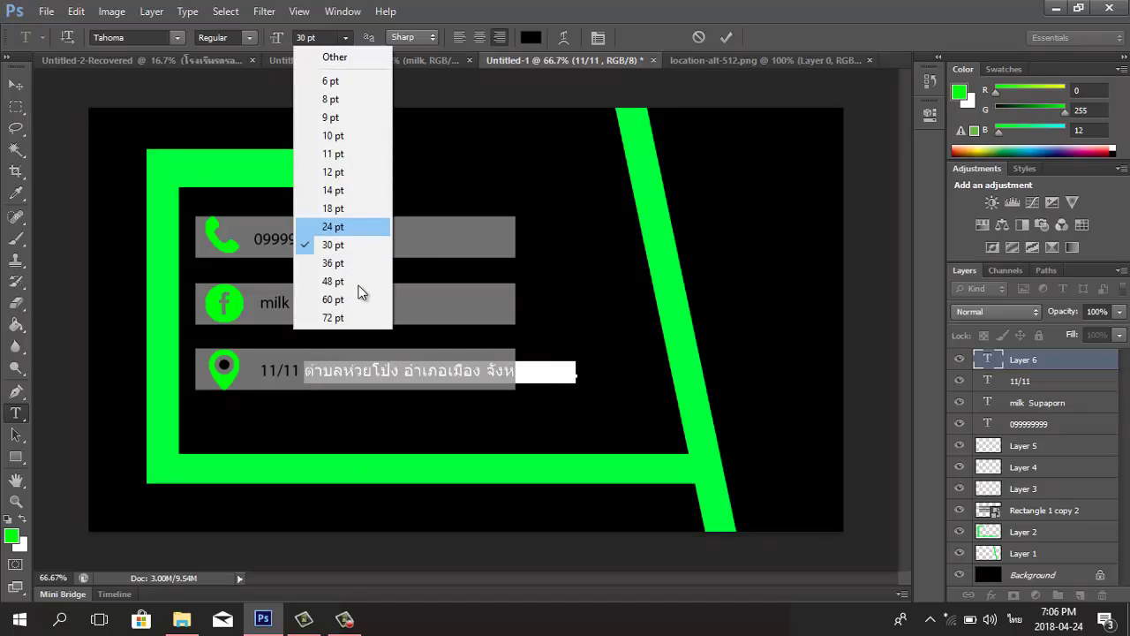
{"action": "left_click", "coordinate": [332, 226]}
{"action": "mouse_move", "coordinate": [462, 497]}
{"action": "left_mouse_down"}
{"action": "mouse_move", "coordinate": [421, 474]}
{"action": "mouse_move", "coordinate": [415, 497]}
{"action": "mouse_move", "coordinate": [396, 496]}
{"action": "left_mouse_up"}
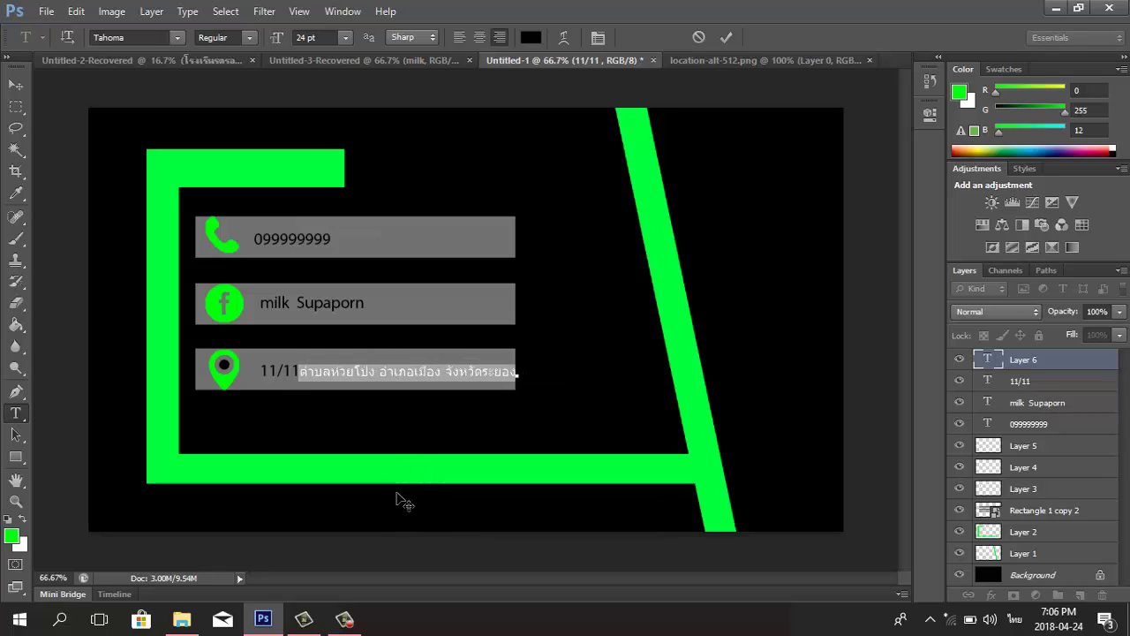
{"action": "left_click", "coordinate": [719, 39]}
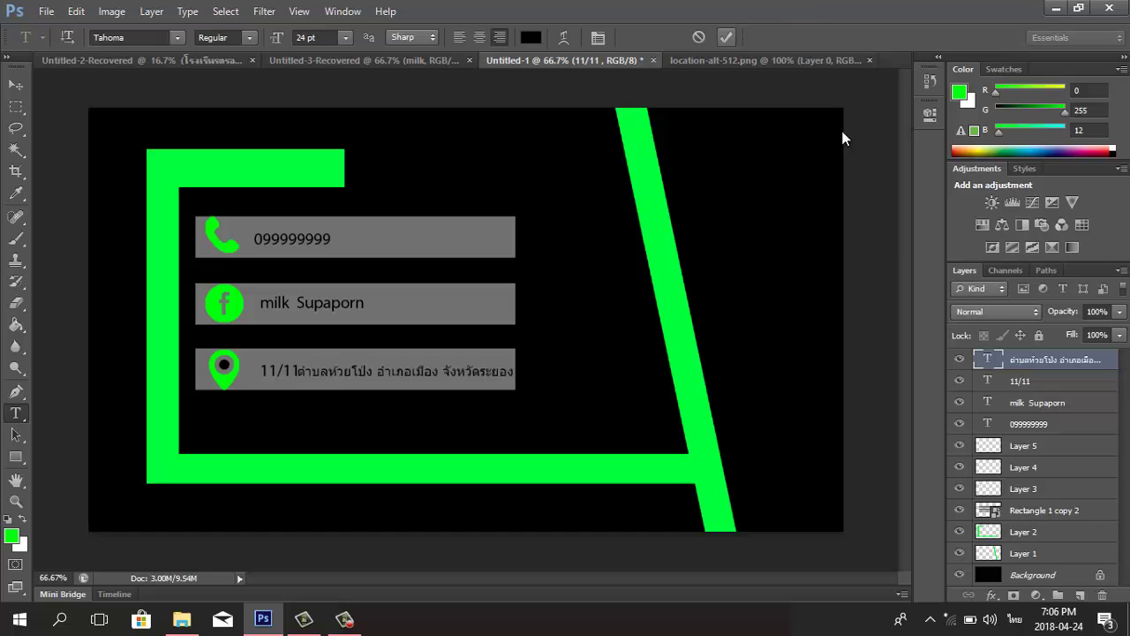
{"action": "left_click", "coordinate": [1022, 389]}
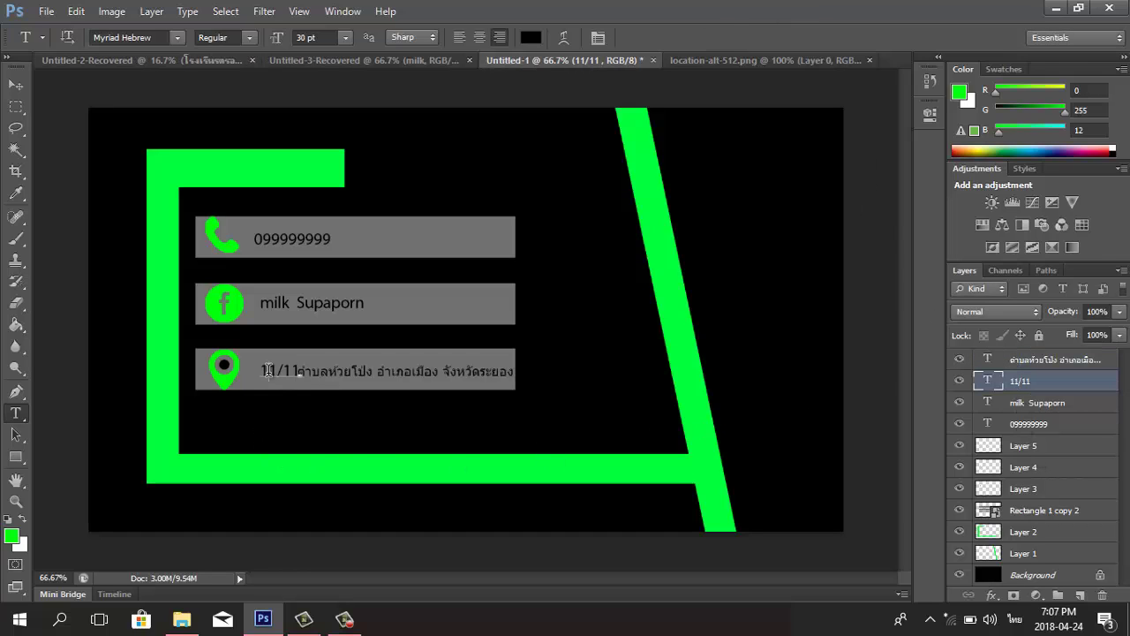
Step: Make the house number 24 pt, shift it left, and close the gap before the address
{"action": "left_click_drag", "start_coordinate": [261, 371], "coordinate": [301, 372]}
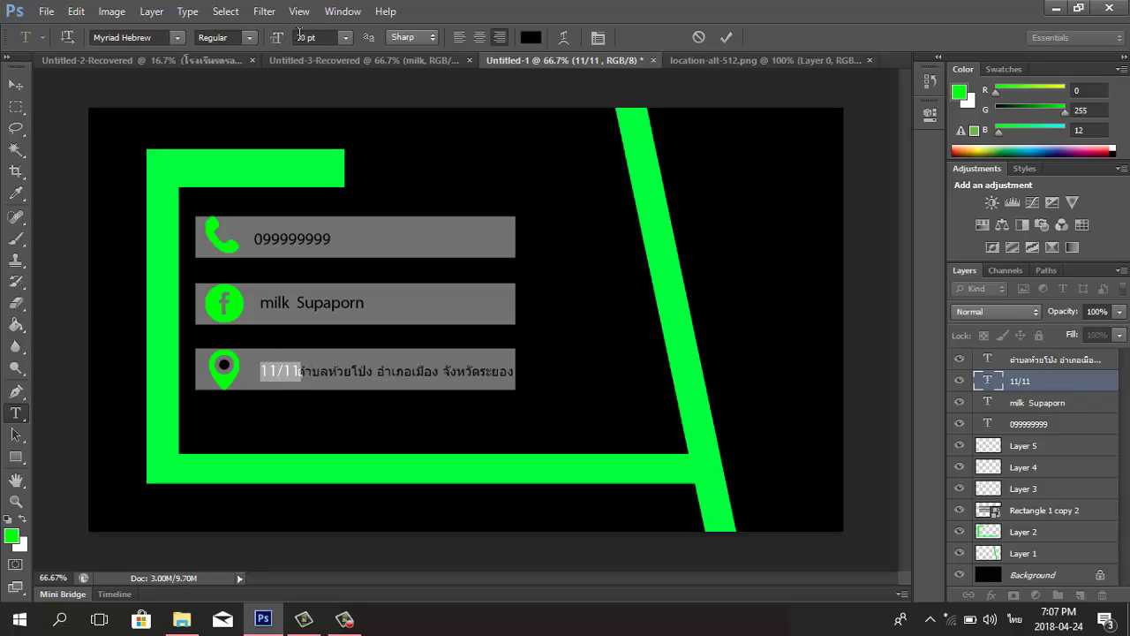
{"action": "left_click", "coordinate": [345, 37]}
{"action": "left_click", "coordinate": [348, 223]}
{"action": "left_click_drag", "start_coordinate": [352, 399], "coordinate": [339, 397]}
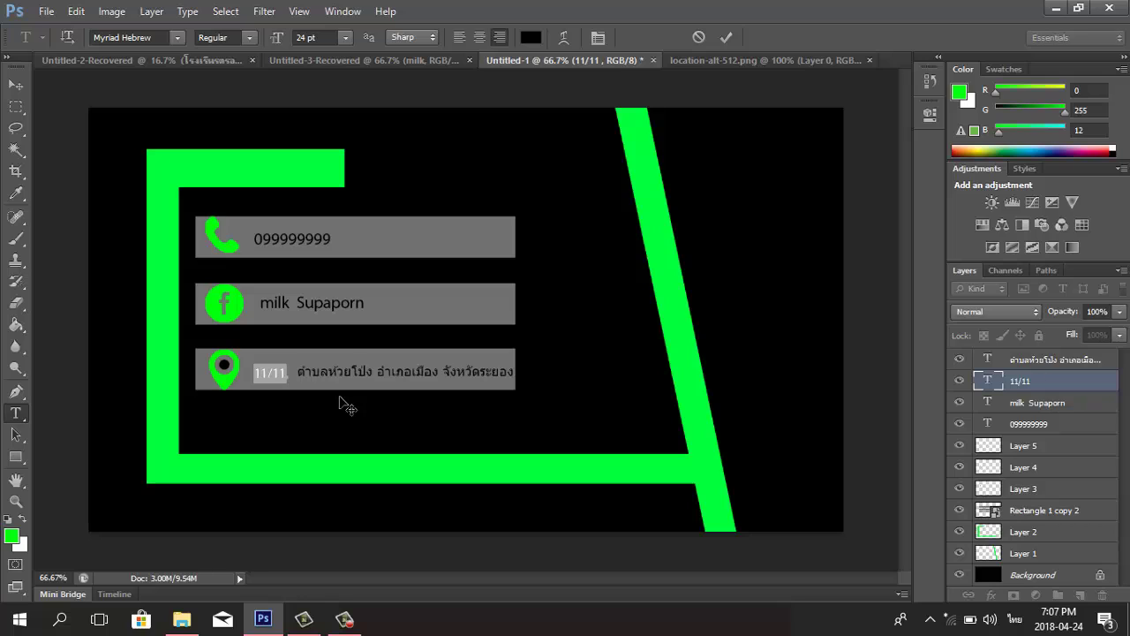
{"action": "left_click", "coordinate": [726, 37]}
{"action": "left_click", "coordinate": [1051, 360]}
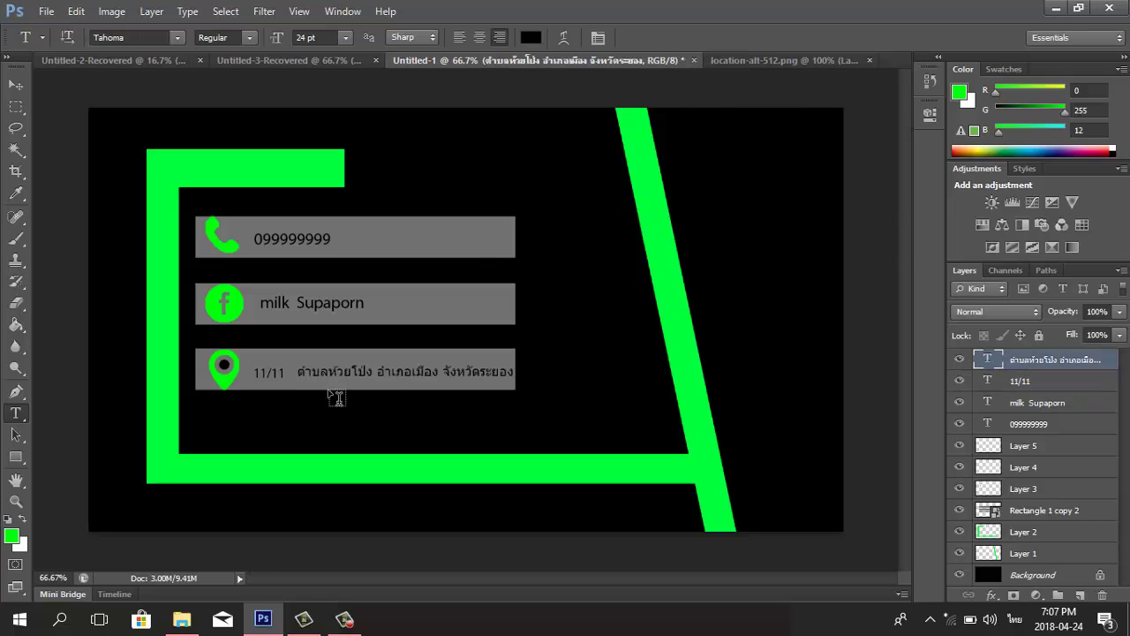
{"action": "left_click", "coordinate": [372, 366]}
{"action": "key", "text": "BackSpace"}
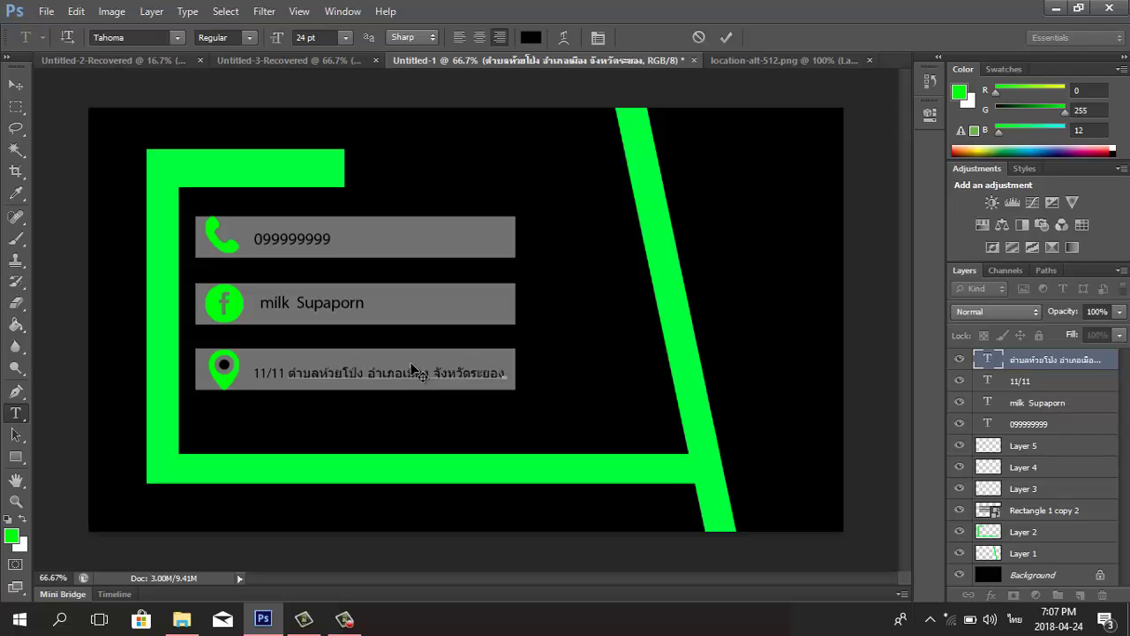
{"action": "left_click", "coordinate": [726, 37]}
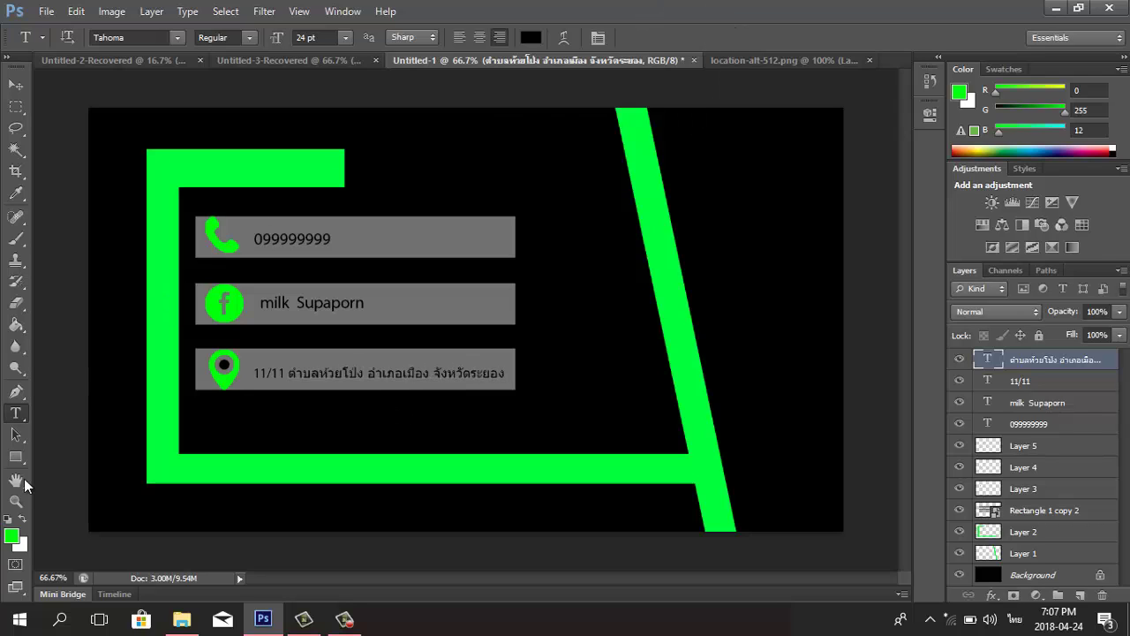
Step: Set the foreground colour to pure red ff0000
{"action": "left_click", "coordinate": [11, 535]}
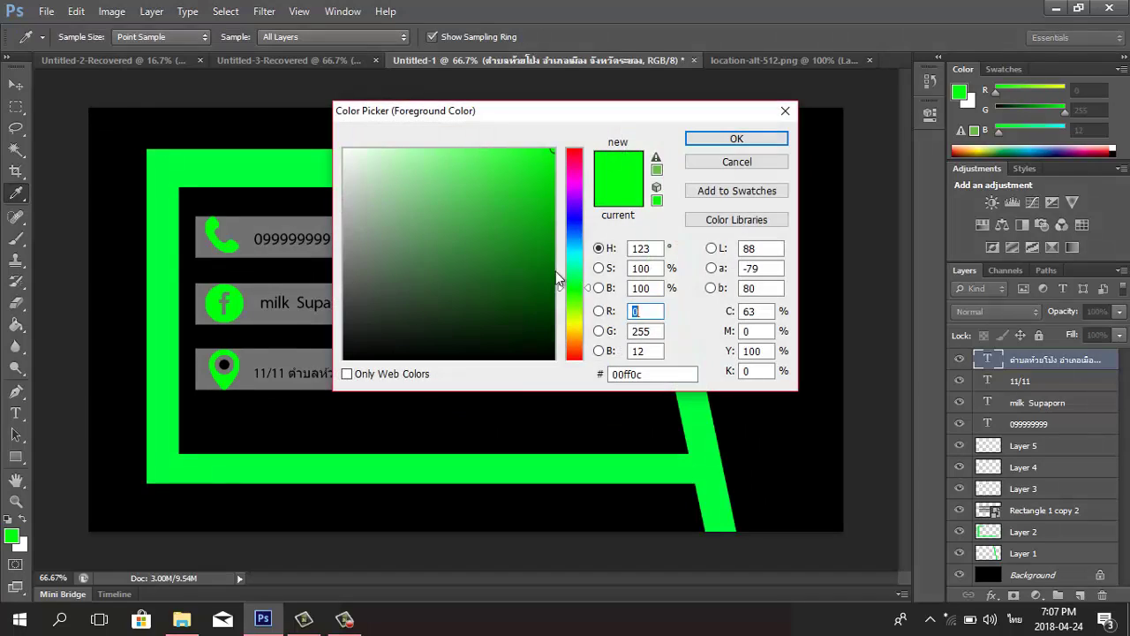
{"action": "left_click", "coordinate": [572, 141]}
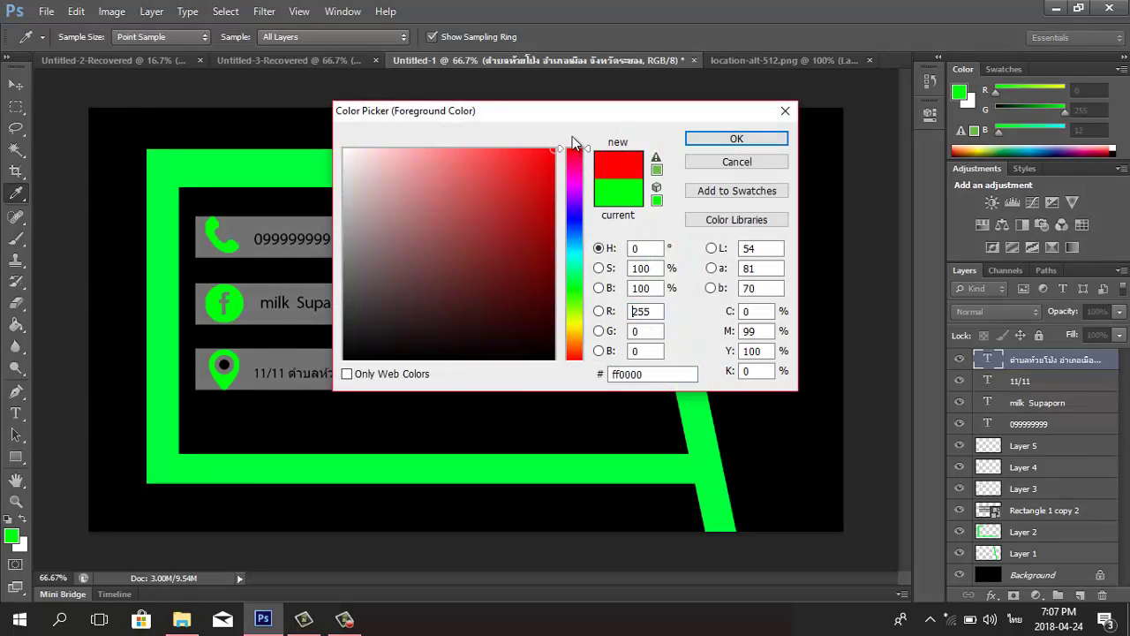
{"action": "left_click", "coordinate": [750, 142]}
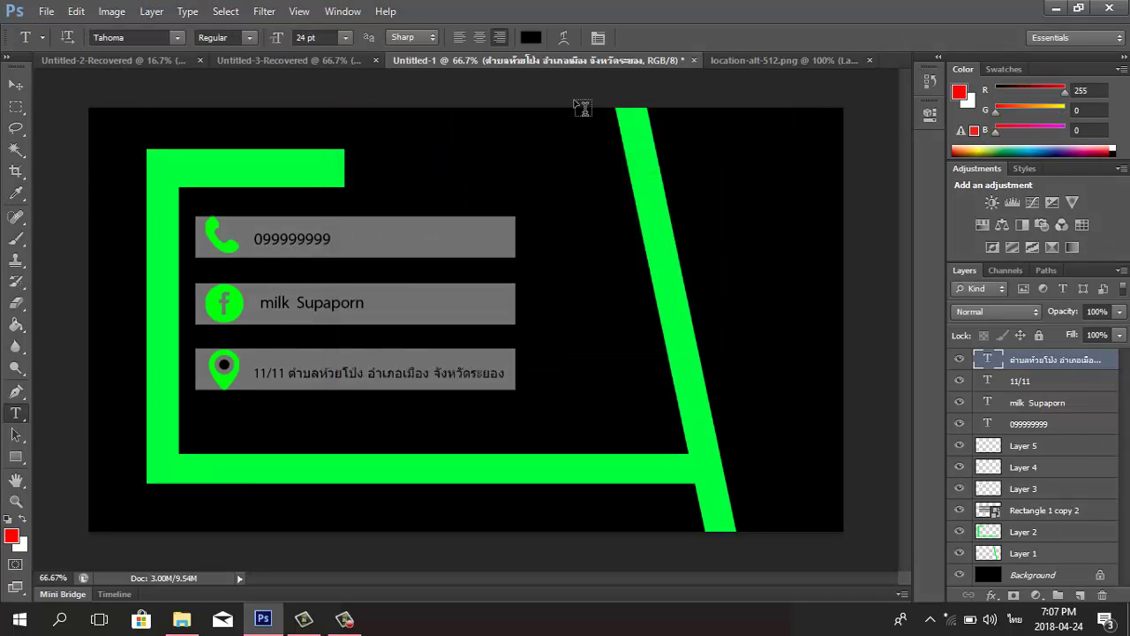
{"action": "left_click", "coordinate": [786, 157]}
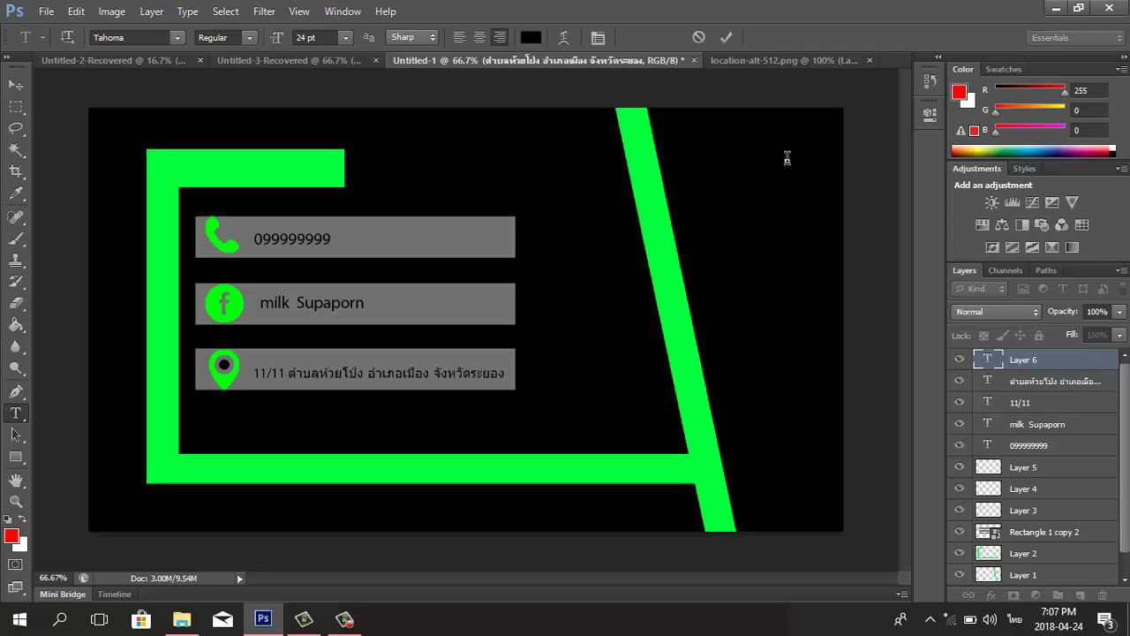
Step: Make the top-right word Milk 60 pt, red ff0000, in the TH Charmonman font
{"action": "left_click", "coordinate": [345, 37]}
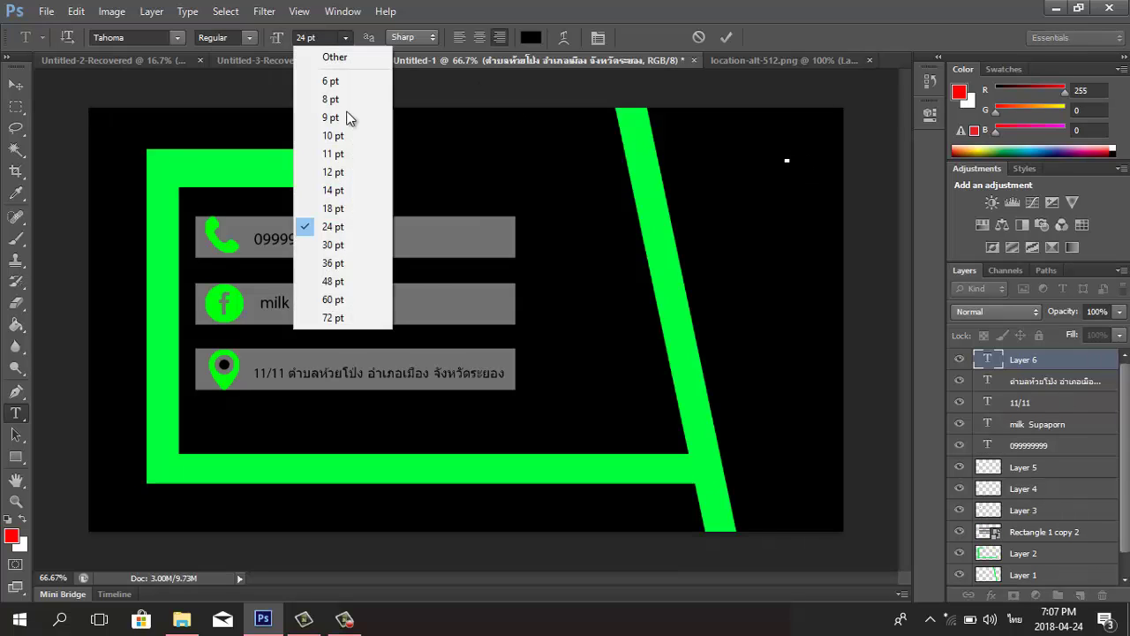
{"action": "left_click", "coordinate": [344, 301]}
{"action": "key", "text": "grave"}
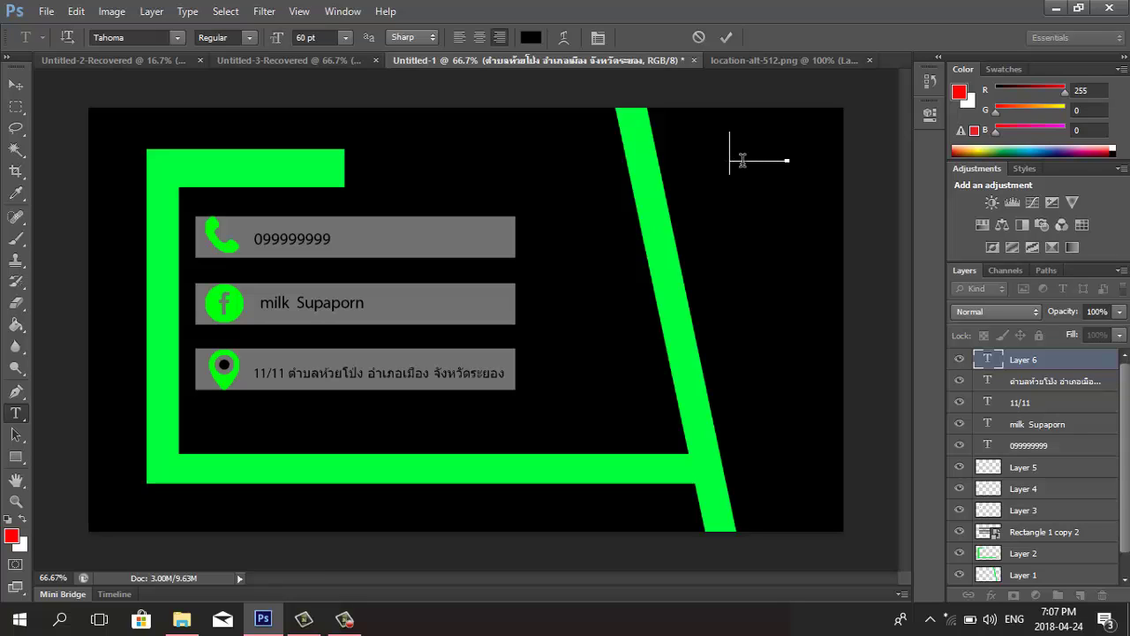
{"action": "left_click_drag", "start_coordinate": [731, 155], "coordinate": [798, 162]}
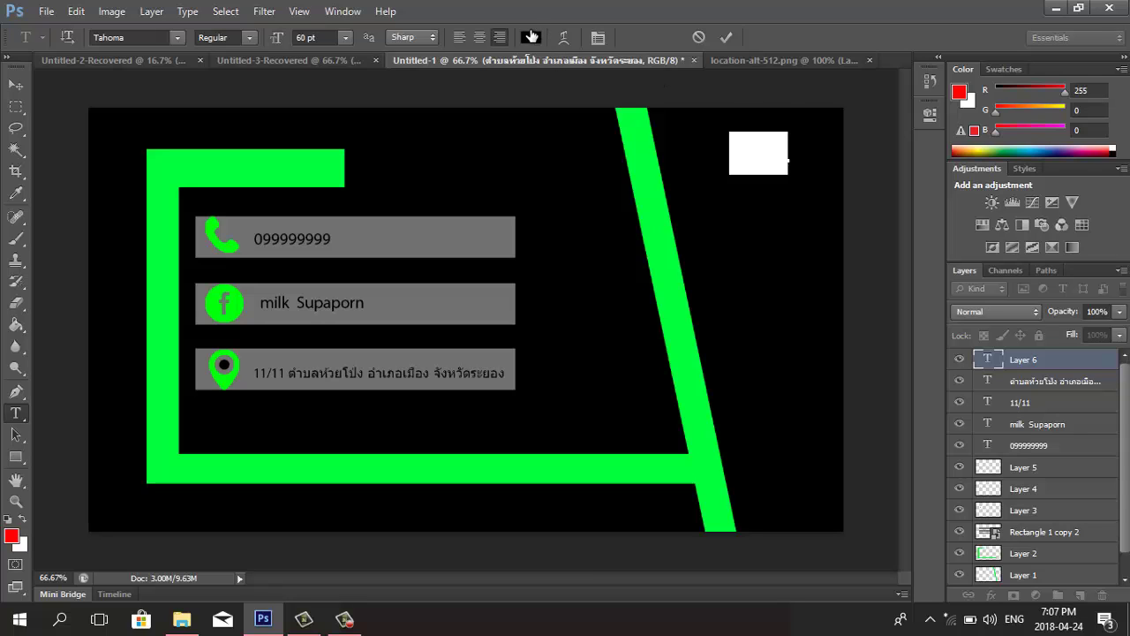
{"action": "left_click", "coordinate": [531, 35]}
{"action": "type", "text": "255"}
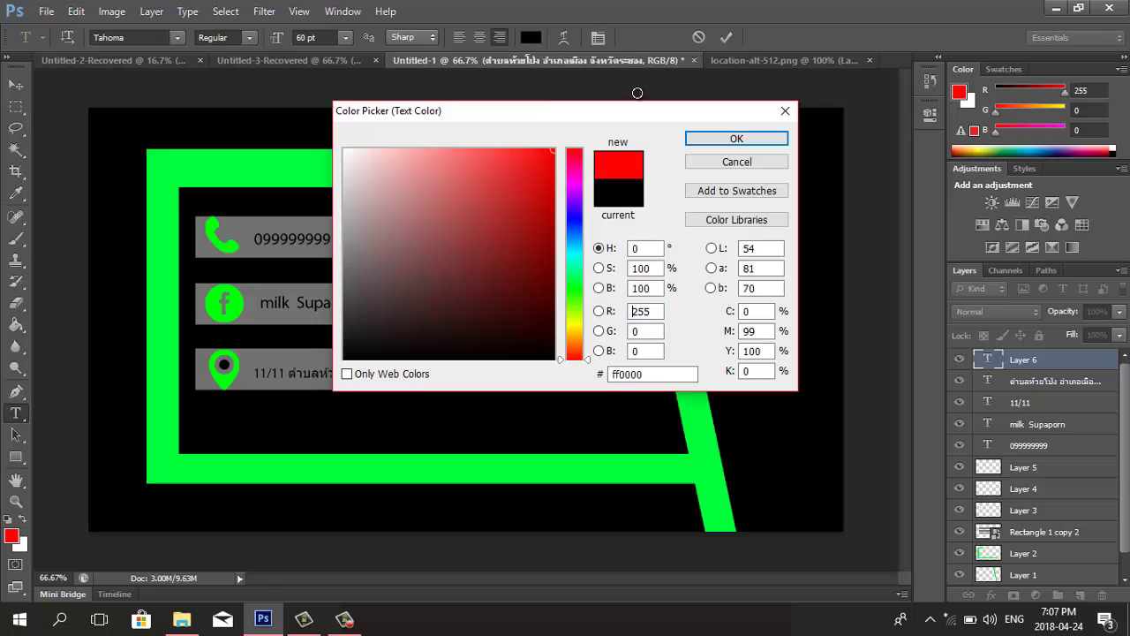
{"action": "left_click", "coordinate": [735, 141]}
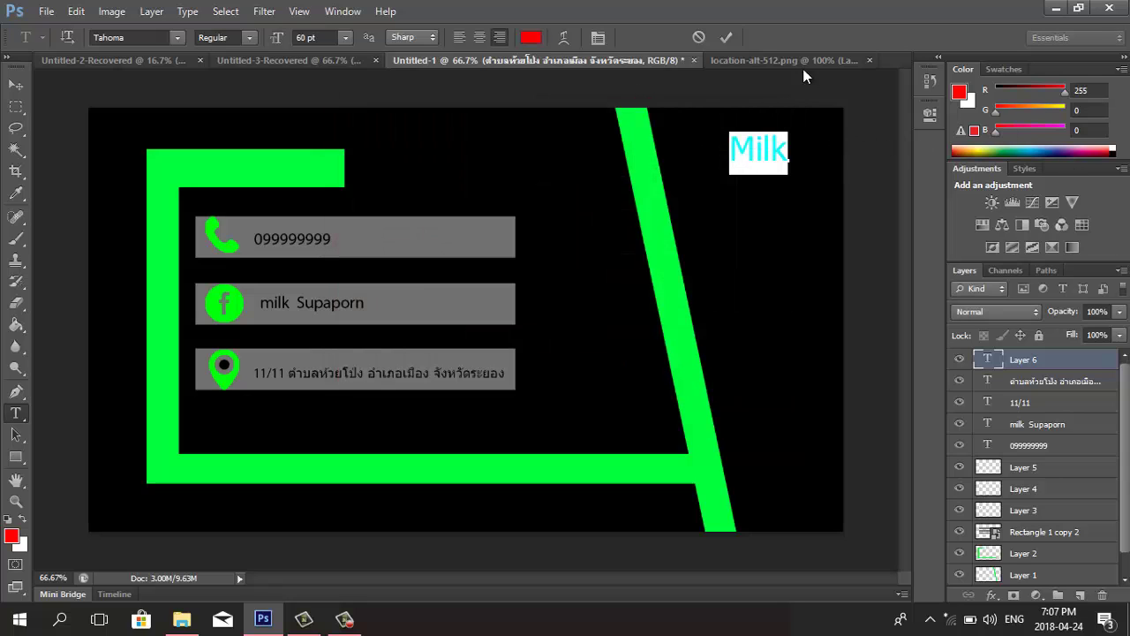
{"action": "left_click", "coordinate": [182, 37]}
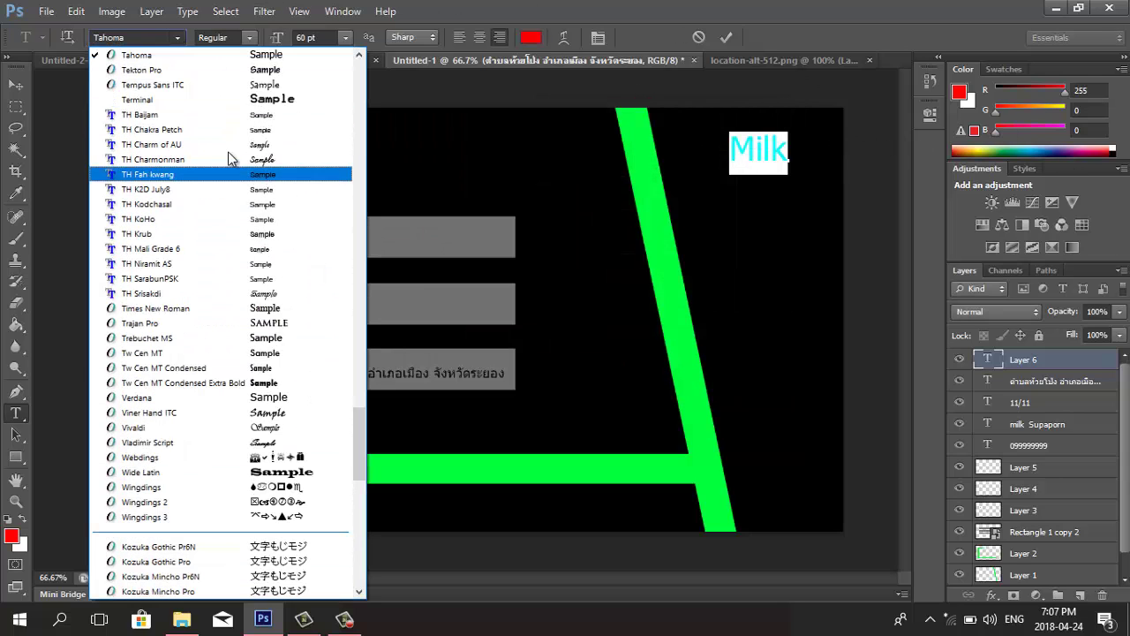
{"action": "key", "text": "Escape"}
{"action": "key", "text": "Down"}
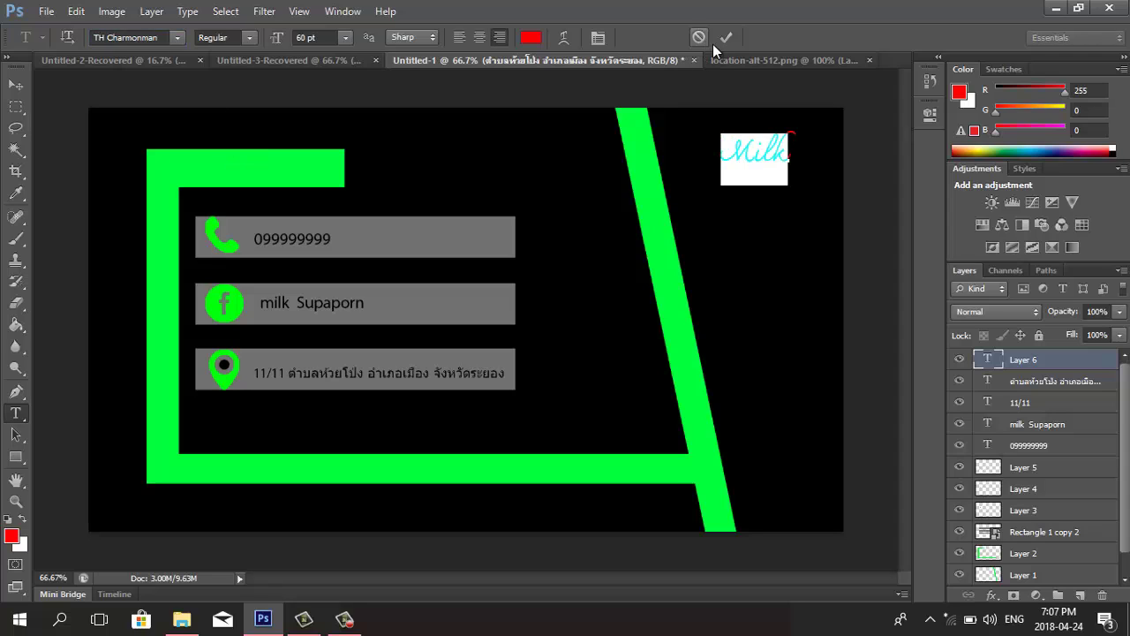
{"action": "left_click", "coordinate": [726, 38]}
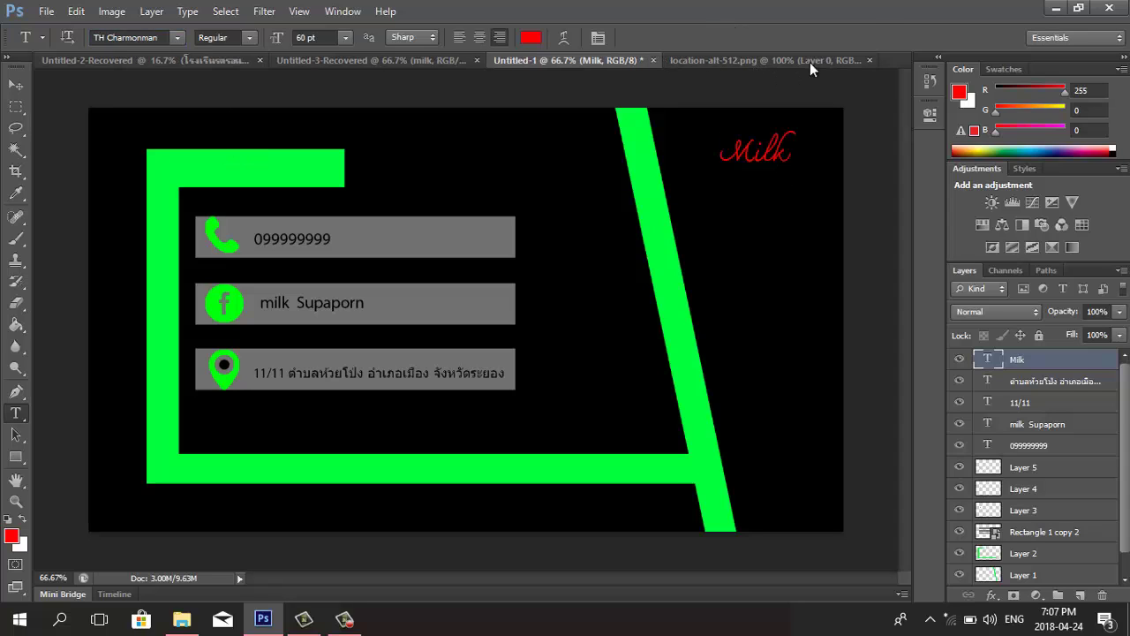